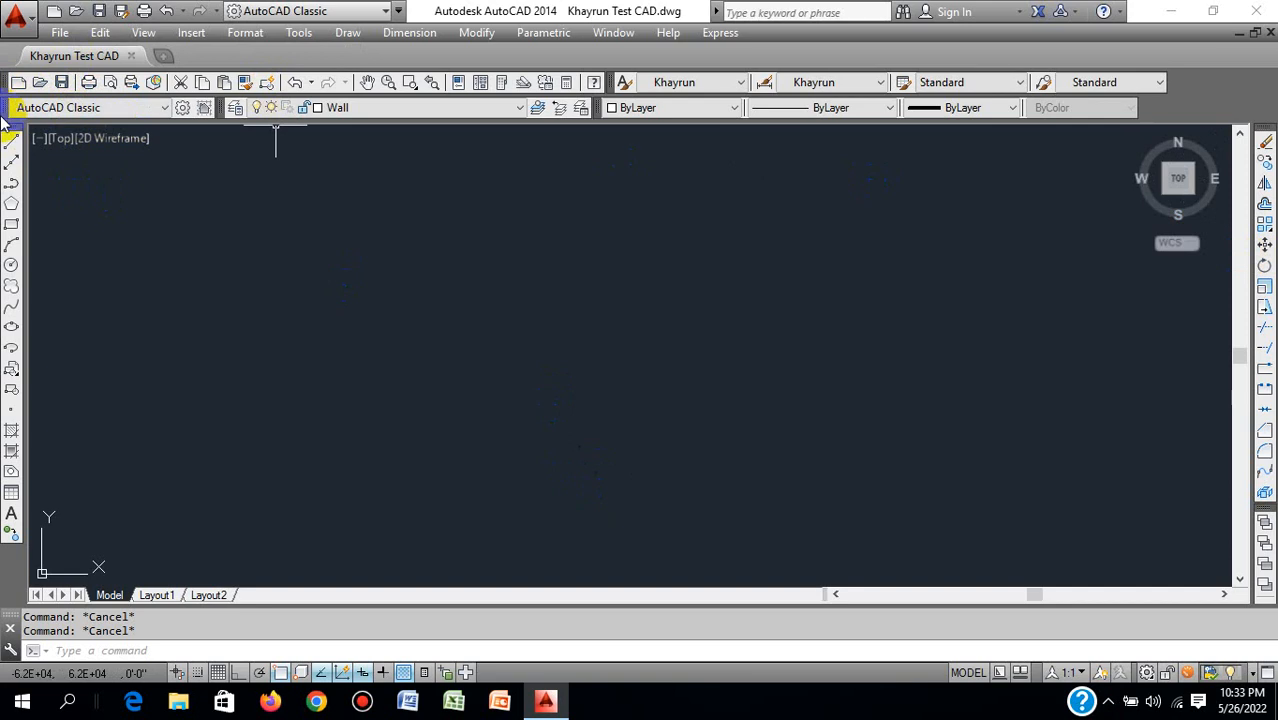
Step: Undock the Workspaces toolbar and dock it back above the drawing area, and float the Draw toolbar over the canvas
{"action": "left_click_drag", "start_coordinate": [18, 122], "coordinate": [432, 240]}
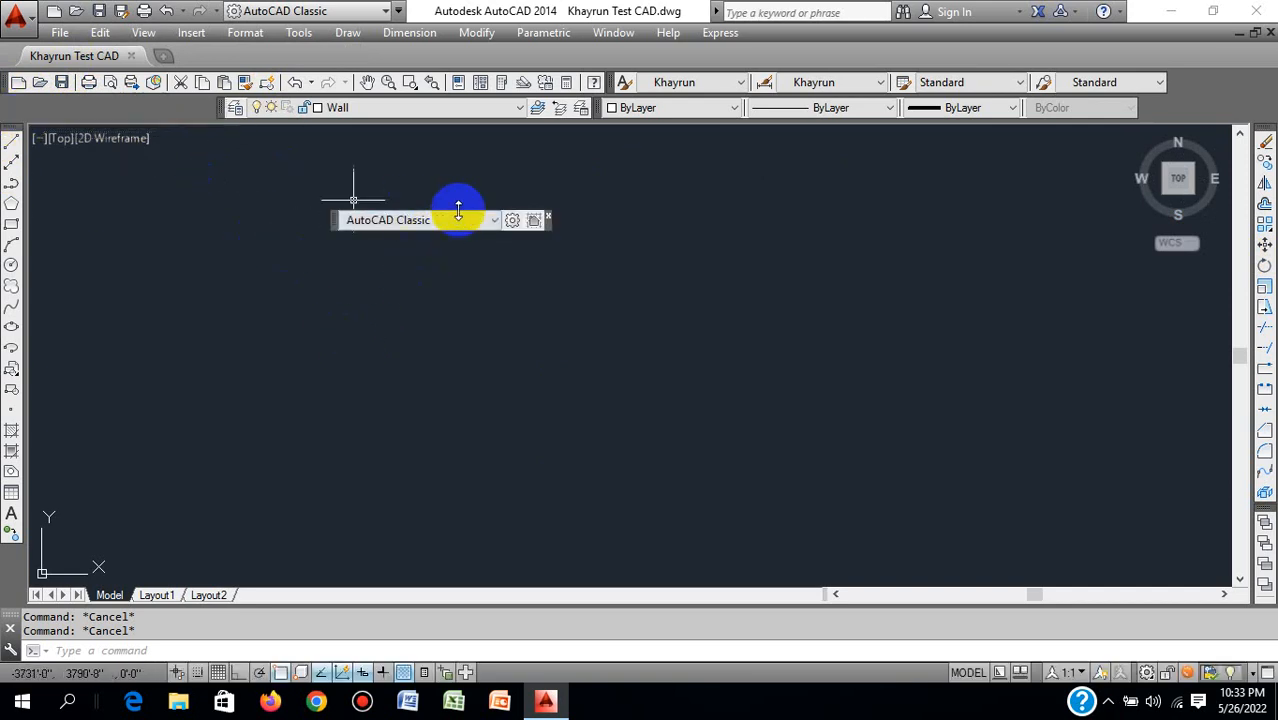
{"action": "left_click_drag", "start_coordinate": [336, 220], "coordinate": [86, 106]}
{"action": "left_click_drag", "start_coordinate": [14, 163], "coordinate": [414, 286]}
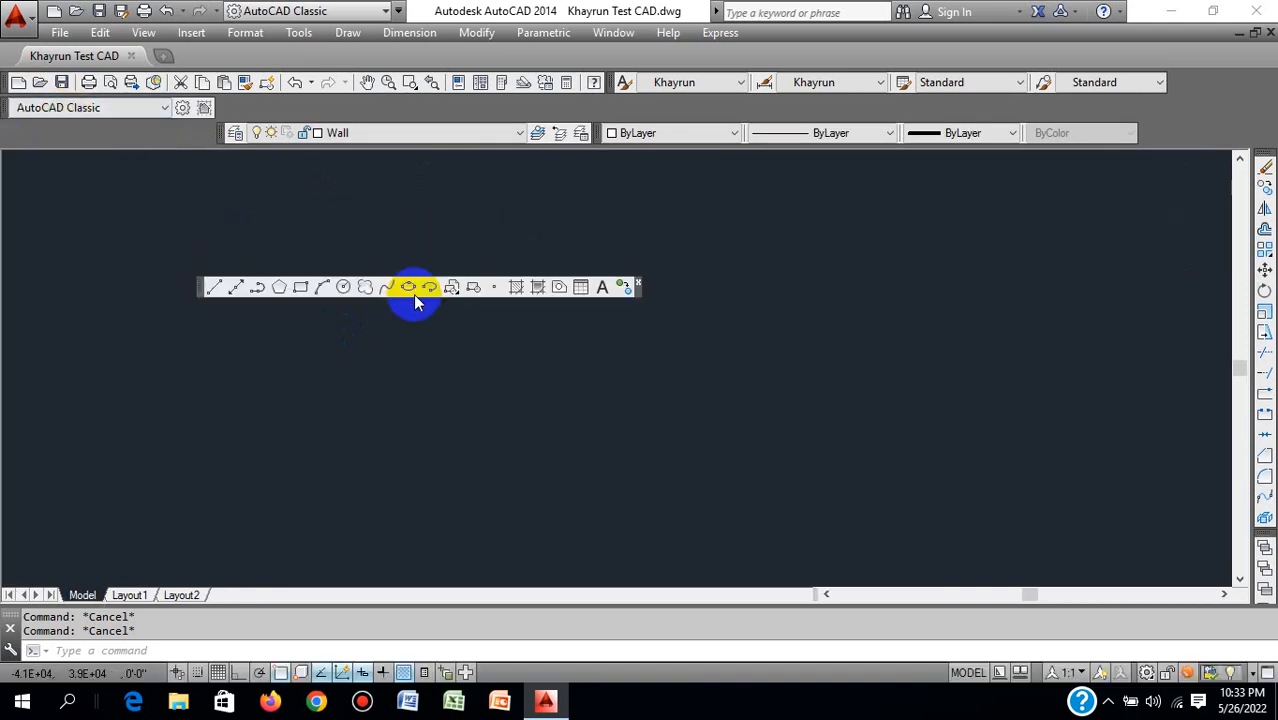
Step: Dock the Layers and Properties toolbars in the same row as the Workspaces toolbar
{"action": "left_click", "coordinate": [234, 134]}
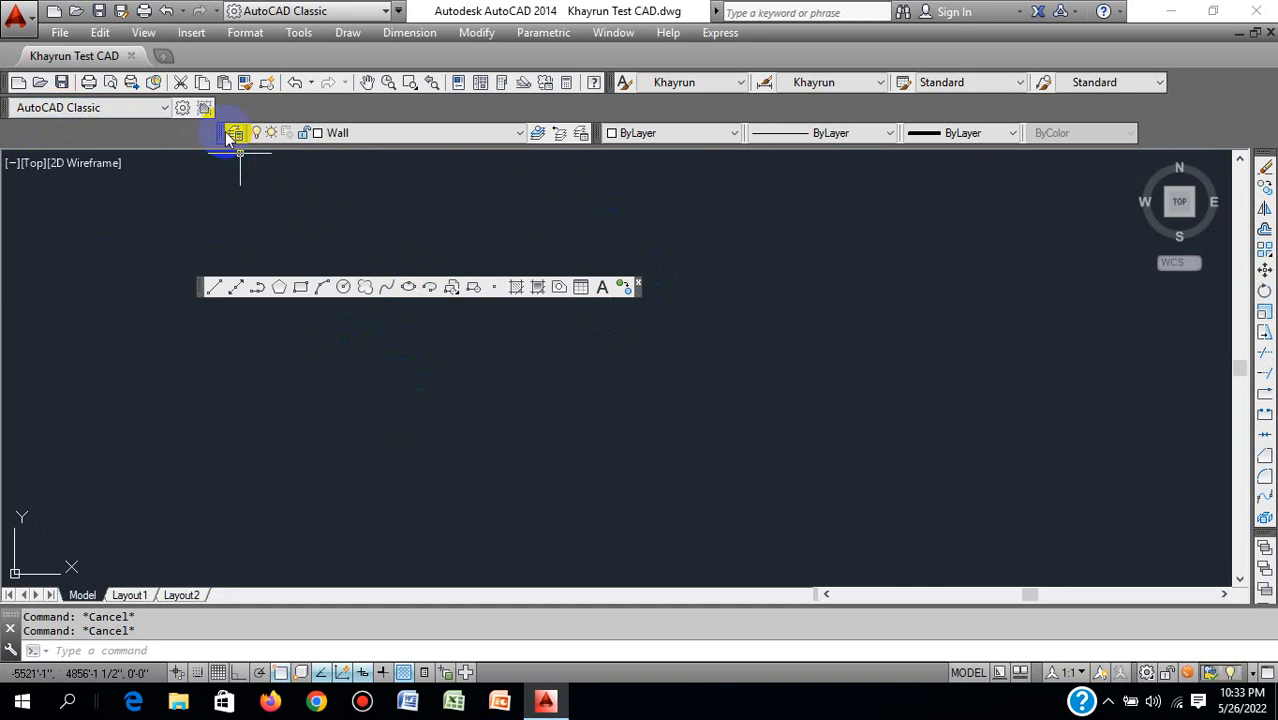
{"action": "left_click_drag", "start_coordinate": [227, 131], "coordinate": [216, 108]}
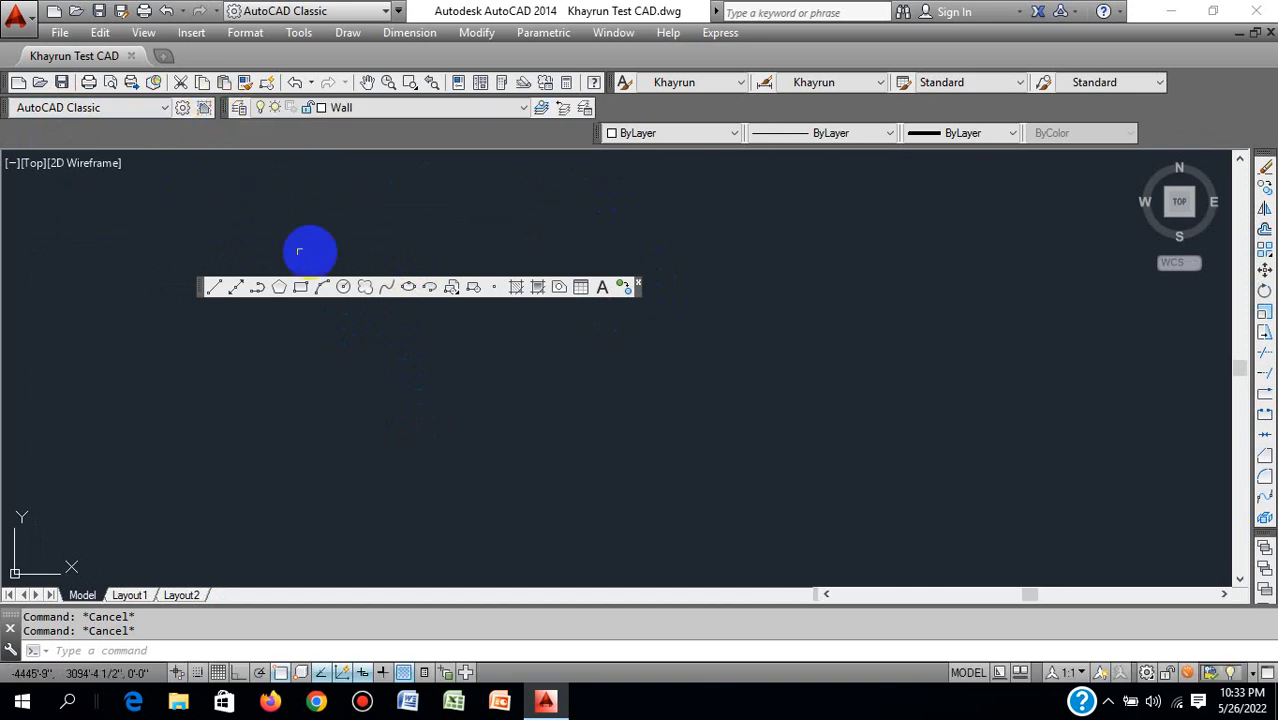
{"action": "mouse_move", "coordinate": [599, 134]}
{"action": "left_mouse_down"}
{"action": "mouse_move", "coordinate": [612, 108]}
{"action": "mouse_move", "coordinate": [600, 104]}
{"action": "left_mouse_up"}
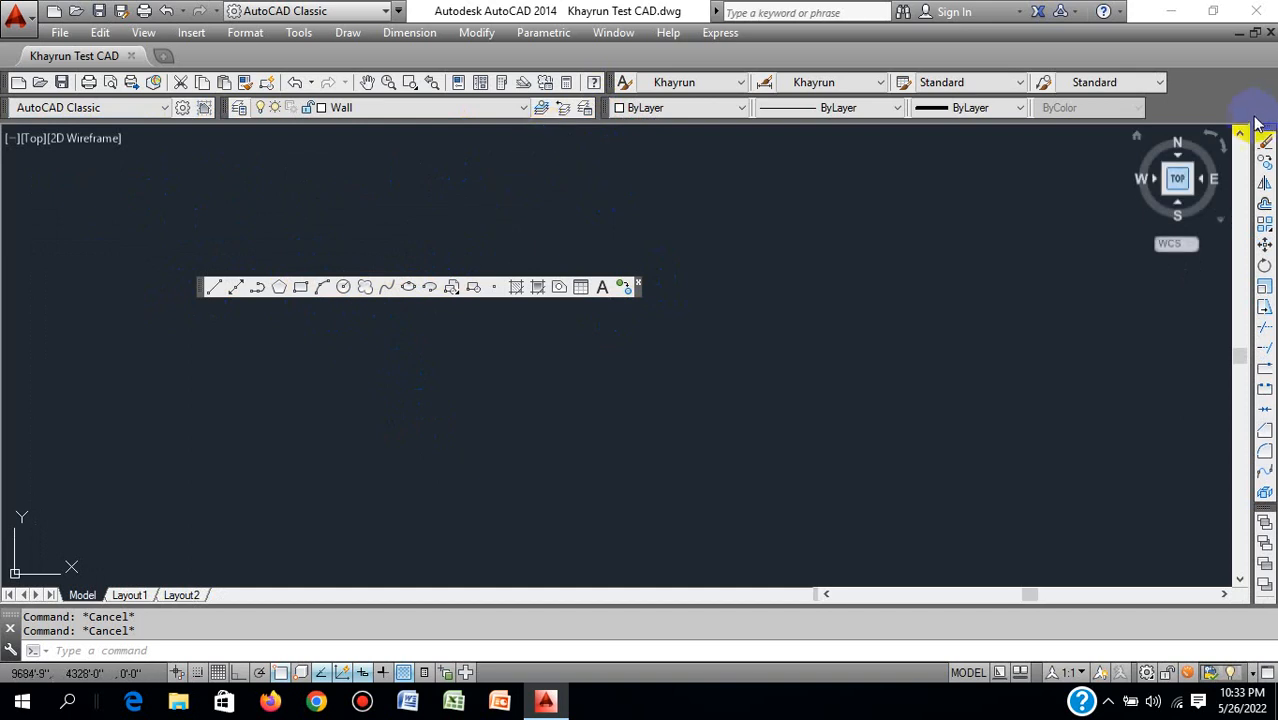
Step: Float the Modify toolbar and return it to its vertical dock, and redock the Draw toolbar vertically on the opposite side
{"action": "left_click_drag", "start_coordinate": [1258, 120], "coordinate": [1041, 214]}
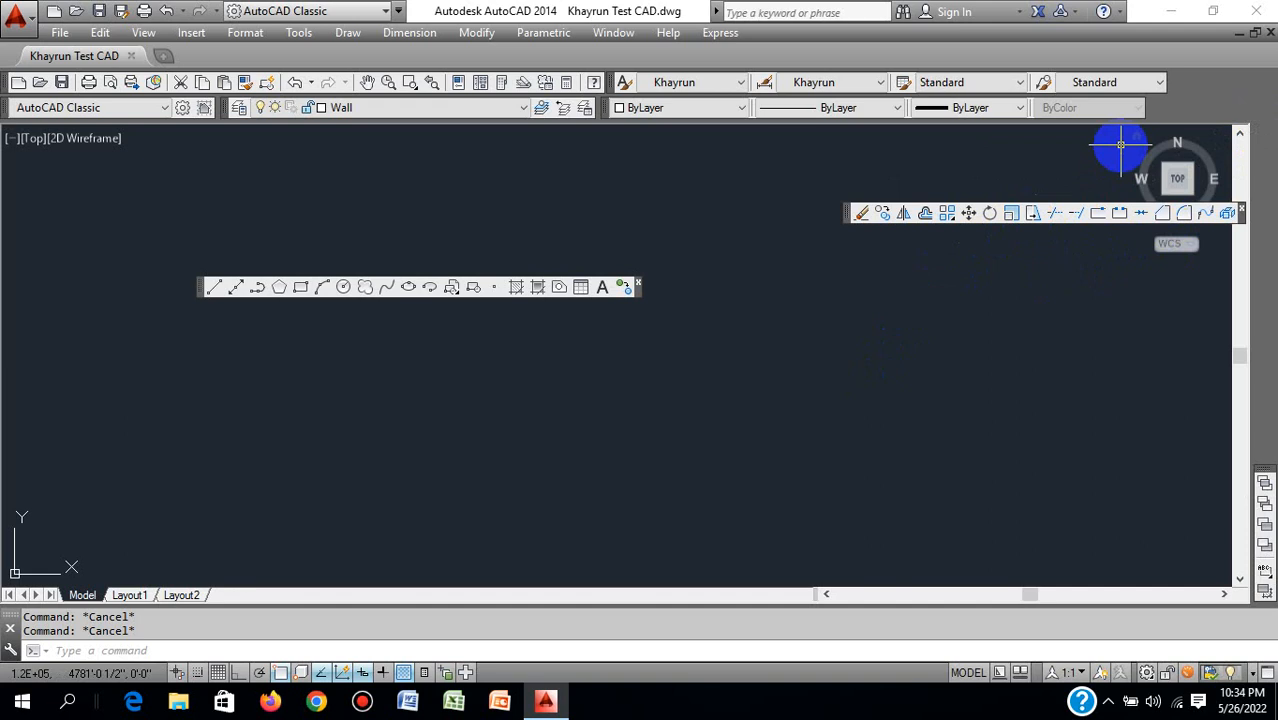
{"action": "left_click_drag", "start_coordinate": [843, 213], "coordinate": [1264, 140]}
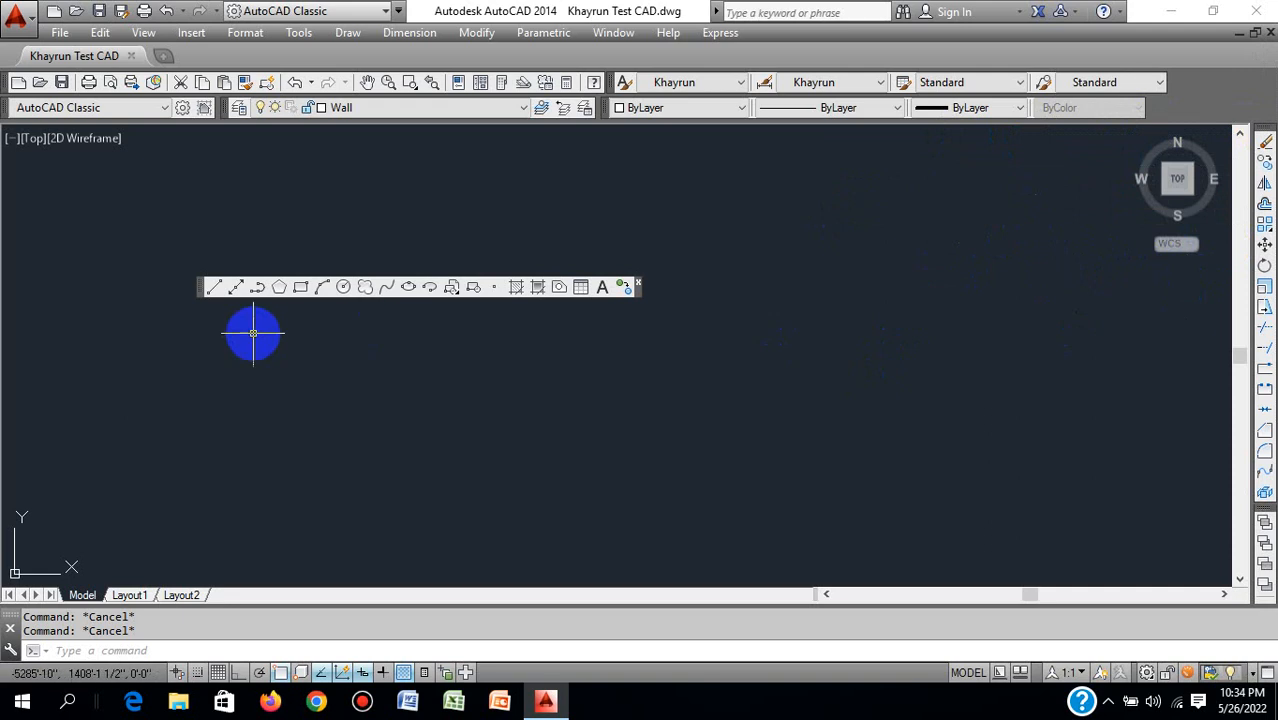
{"action": "left_click_drag", "start_coordinate": [198, 287], "coordinate": [5, 285]}
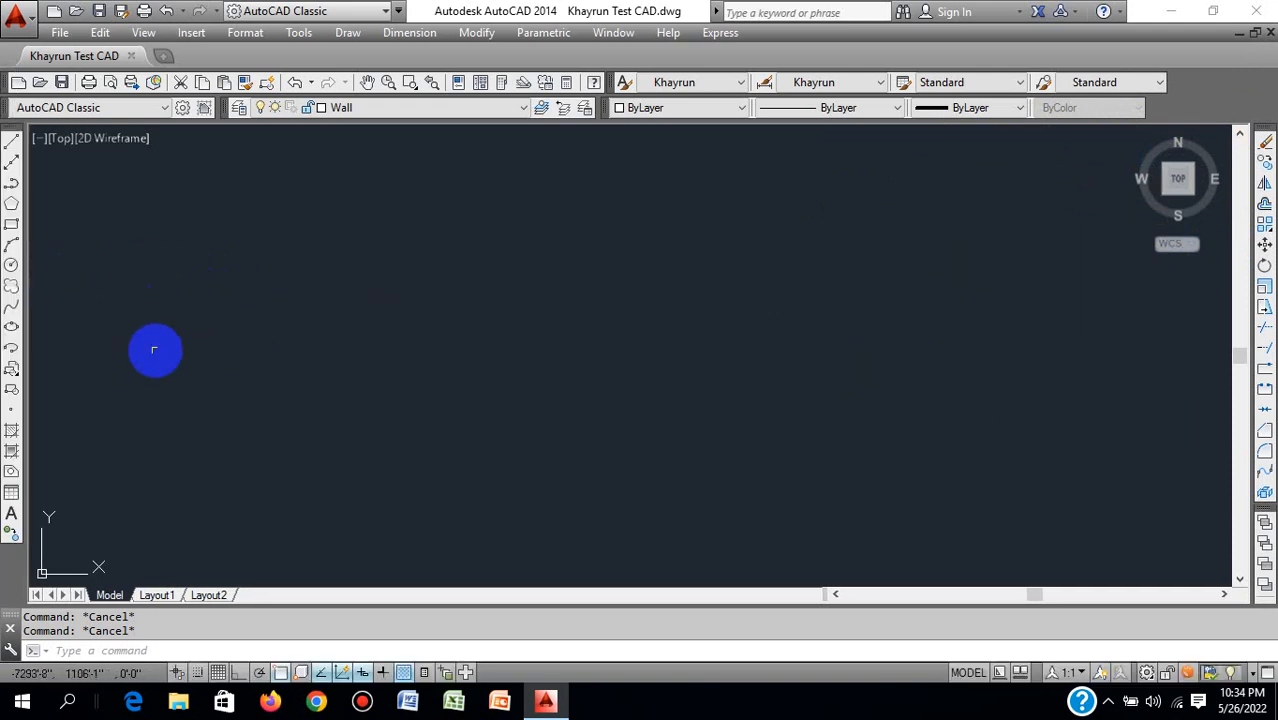
{"action": "left_click", "coordinate": [15, 145]}
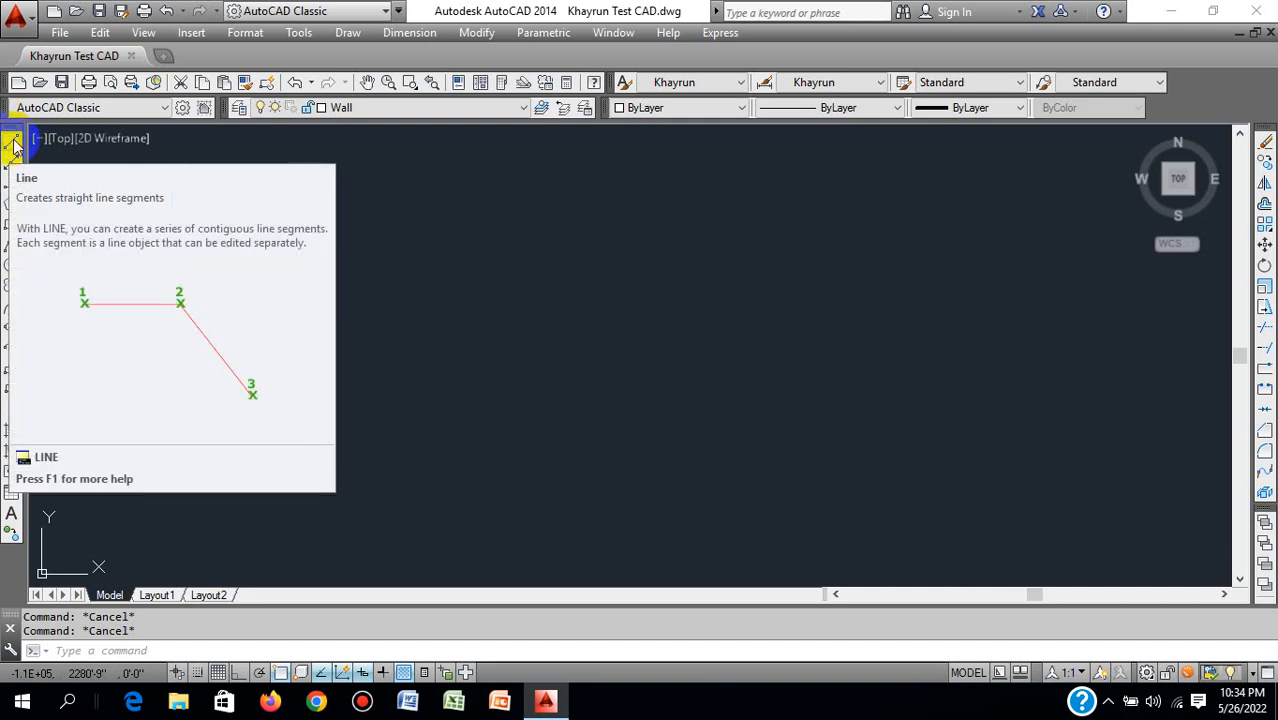
{"action": "left_click", "coordinate": [13, 145]}
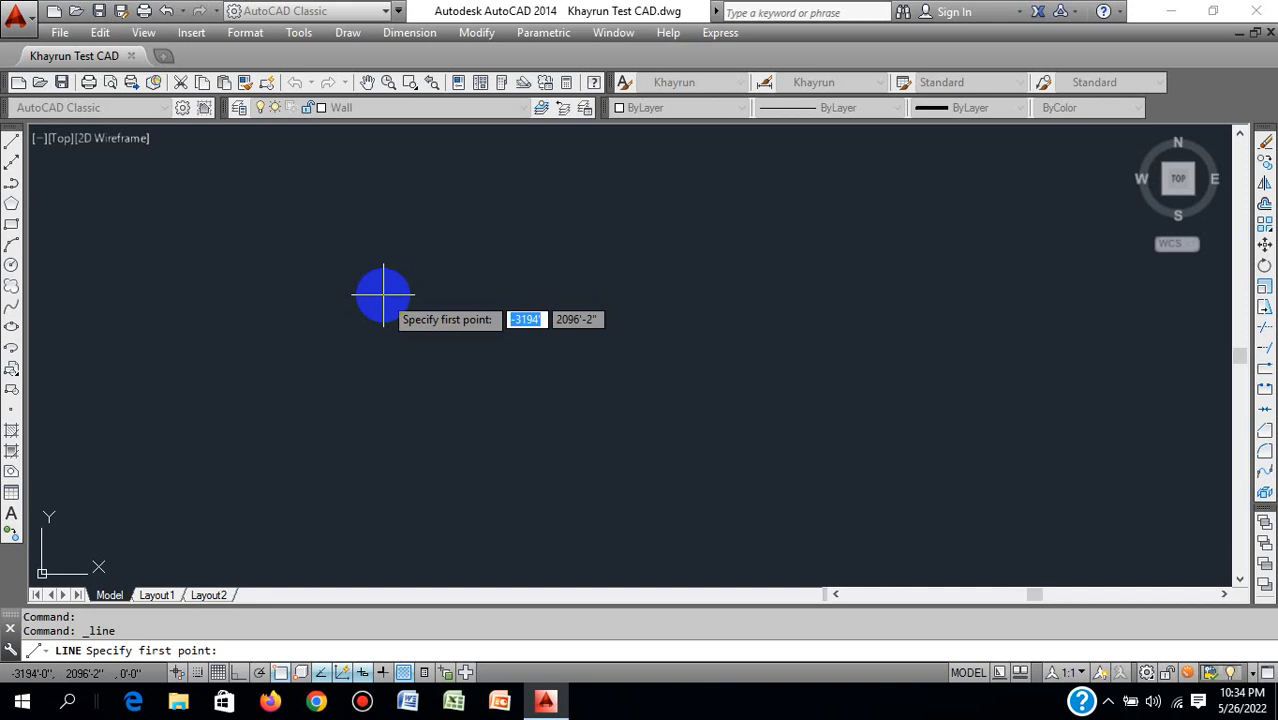
{"action": "key", "text": "Escape"}
{"action": "key", "text": "Escape"}
{"action": "key", "text": "Escape"}
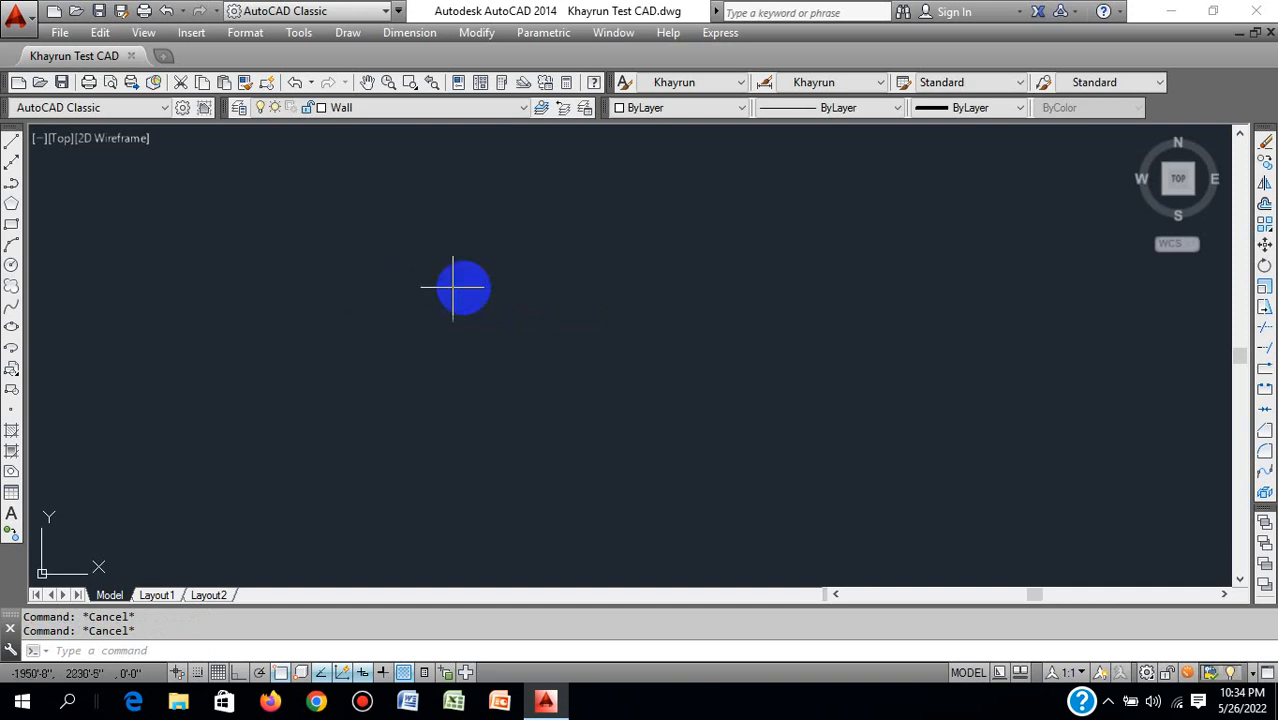
{"action": "type", "text": "l"}
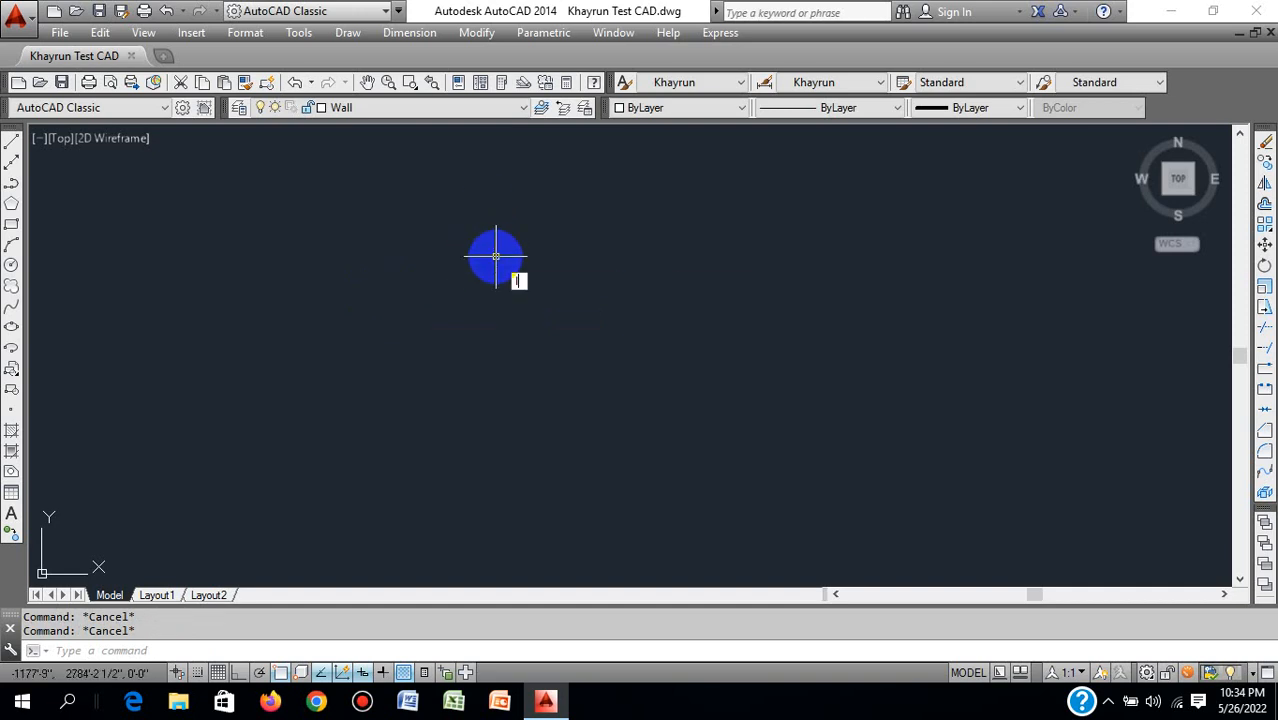
{"action": "key", "text": "Return"}
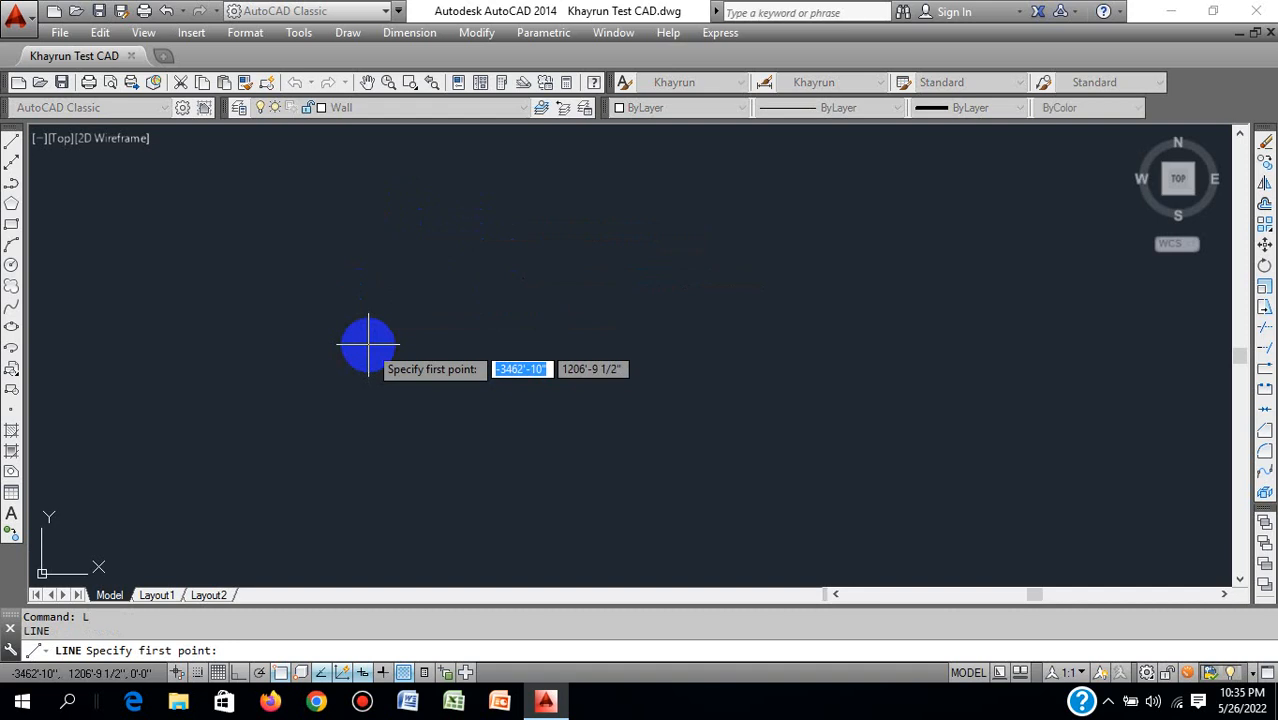
{"action": "left_click", "coordinate": [193, 311]}
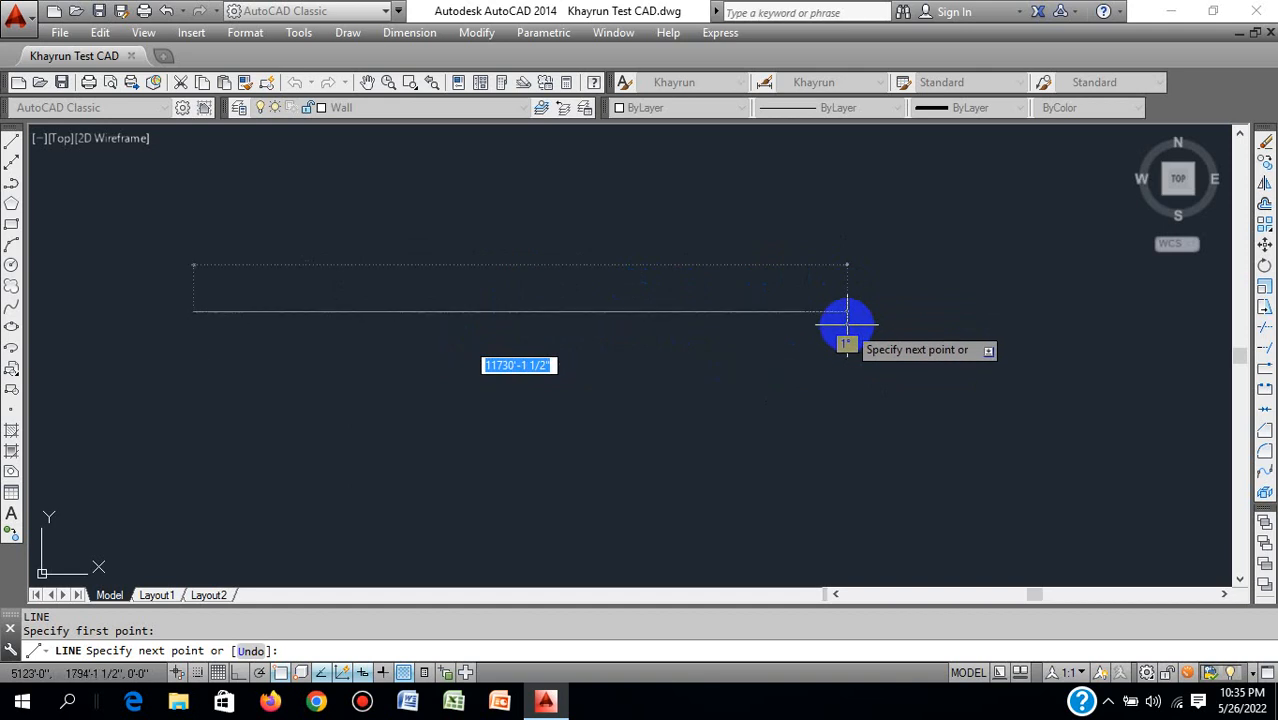
{"action": "key", "text": "F8"}
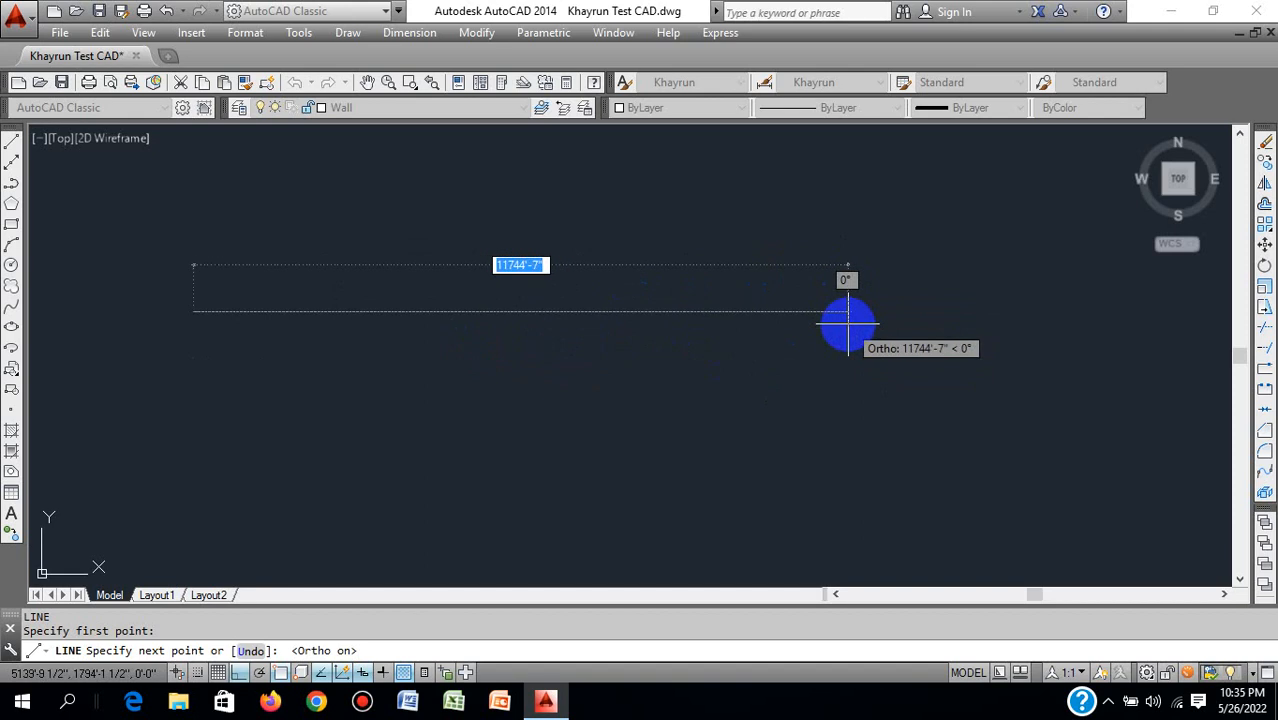
{"action": "key", "text": "F8"}
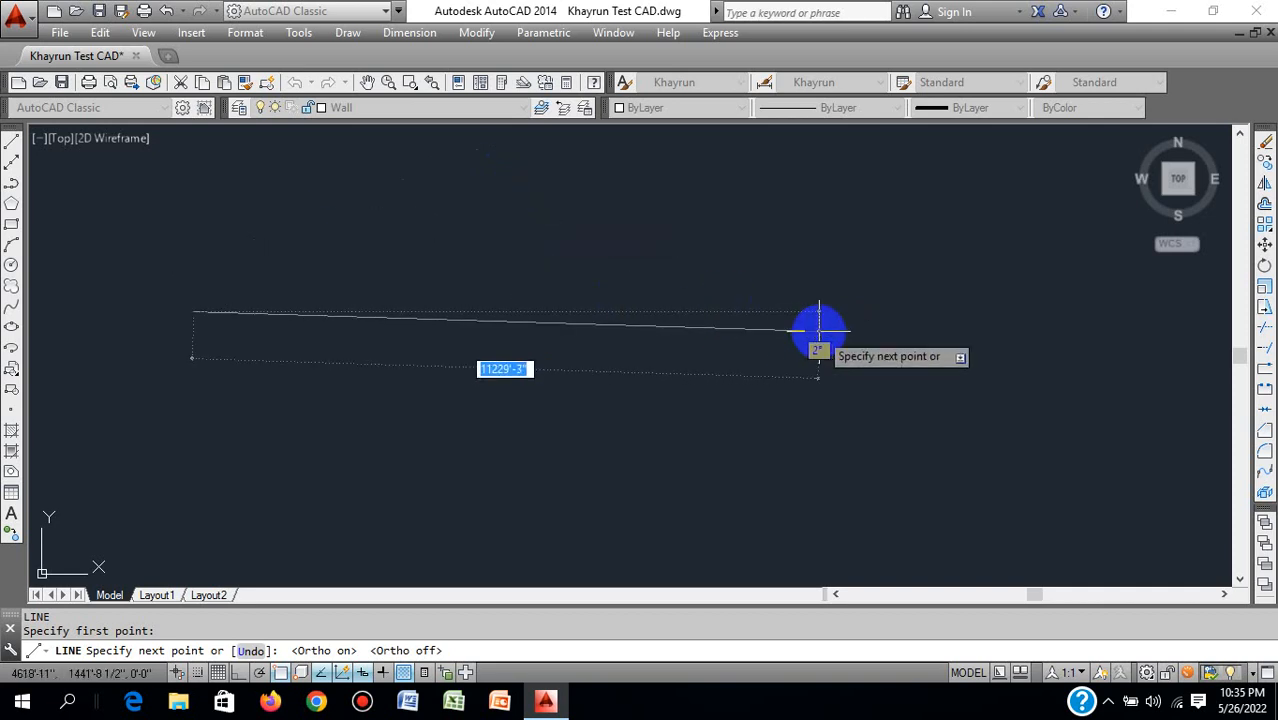
{"action": "key", "text": "Escape"}
{"action": "key", "text": "Escape"}
{"action": "key", "text": "Escape"}
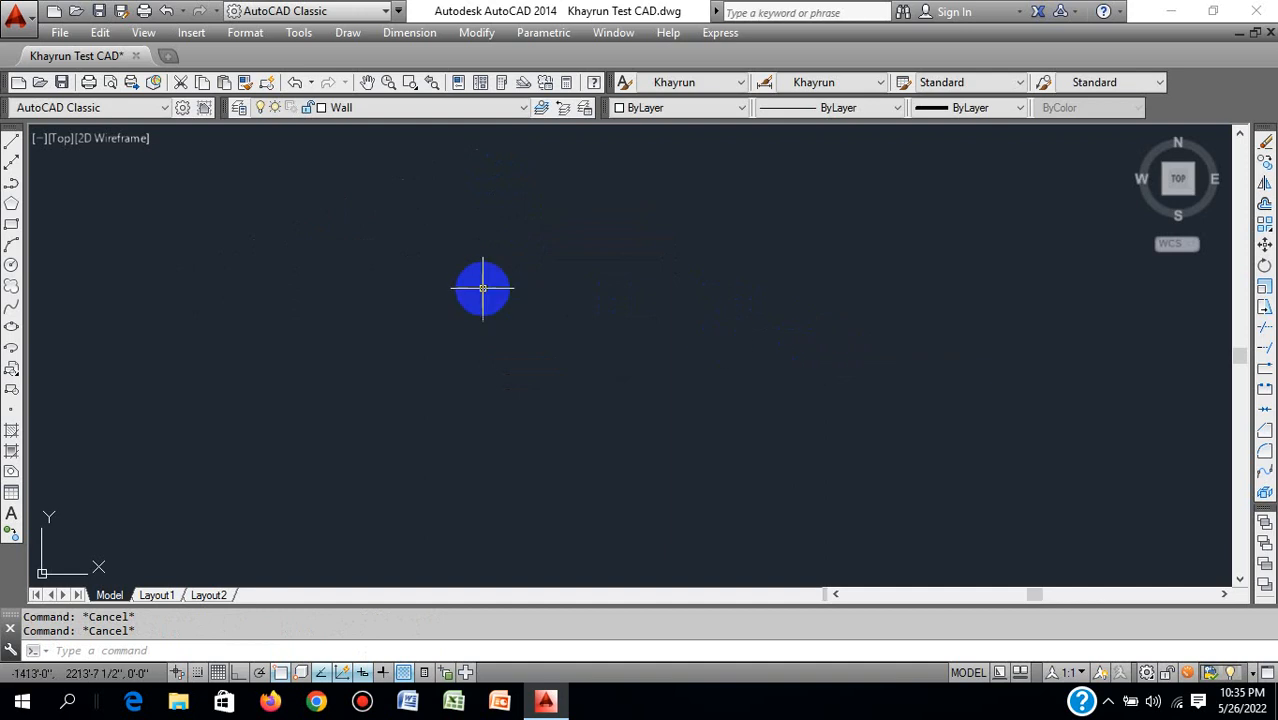
Step: Draw a horizontal 10' line from a freely chosen start point with Ortho mode on
{"action": "type", "text": "L"}
{"action": "key", "text": "Return"}
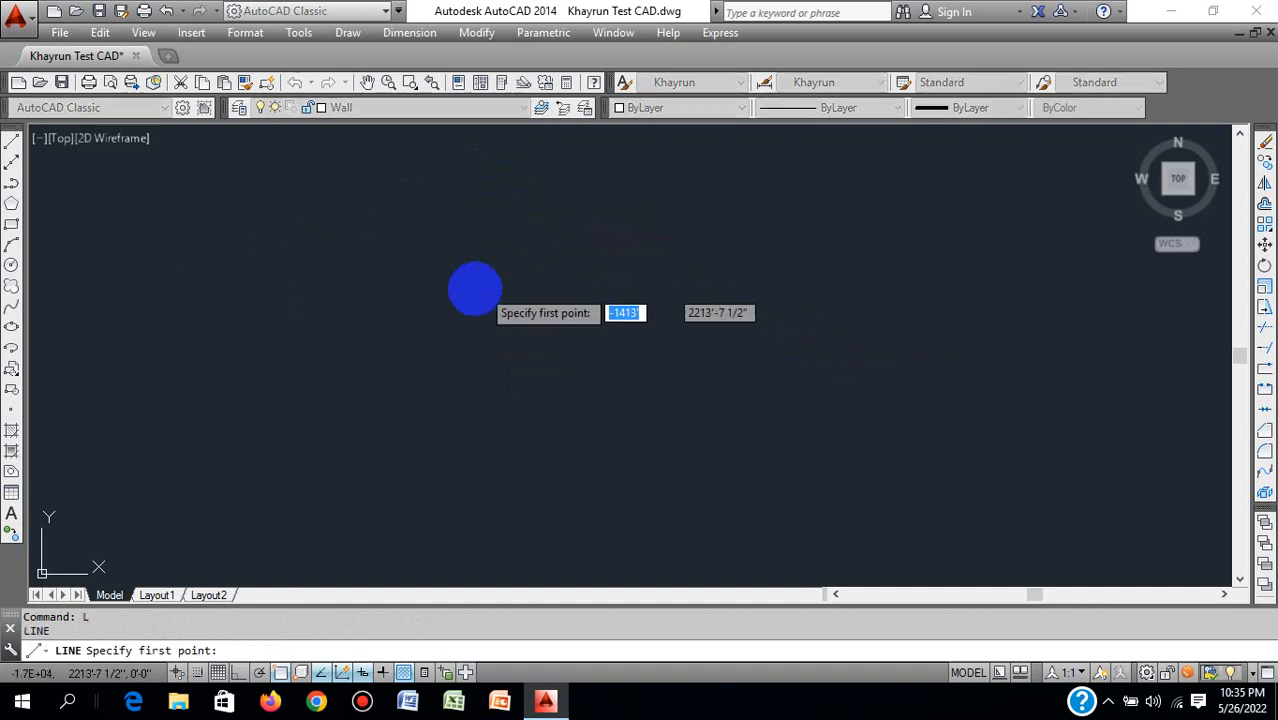
{"action": "left_click", "coordinate": [372, 331]}
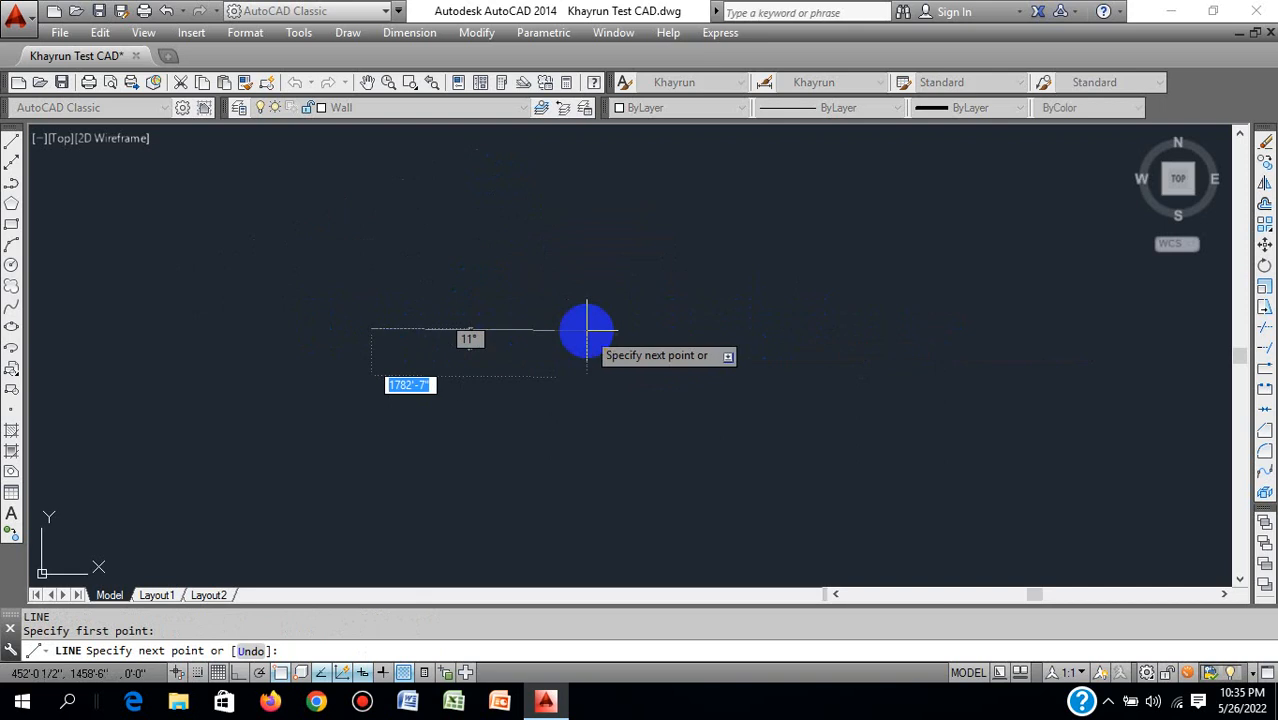
{"action": "key", "text": "F8"}
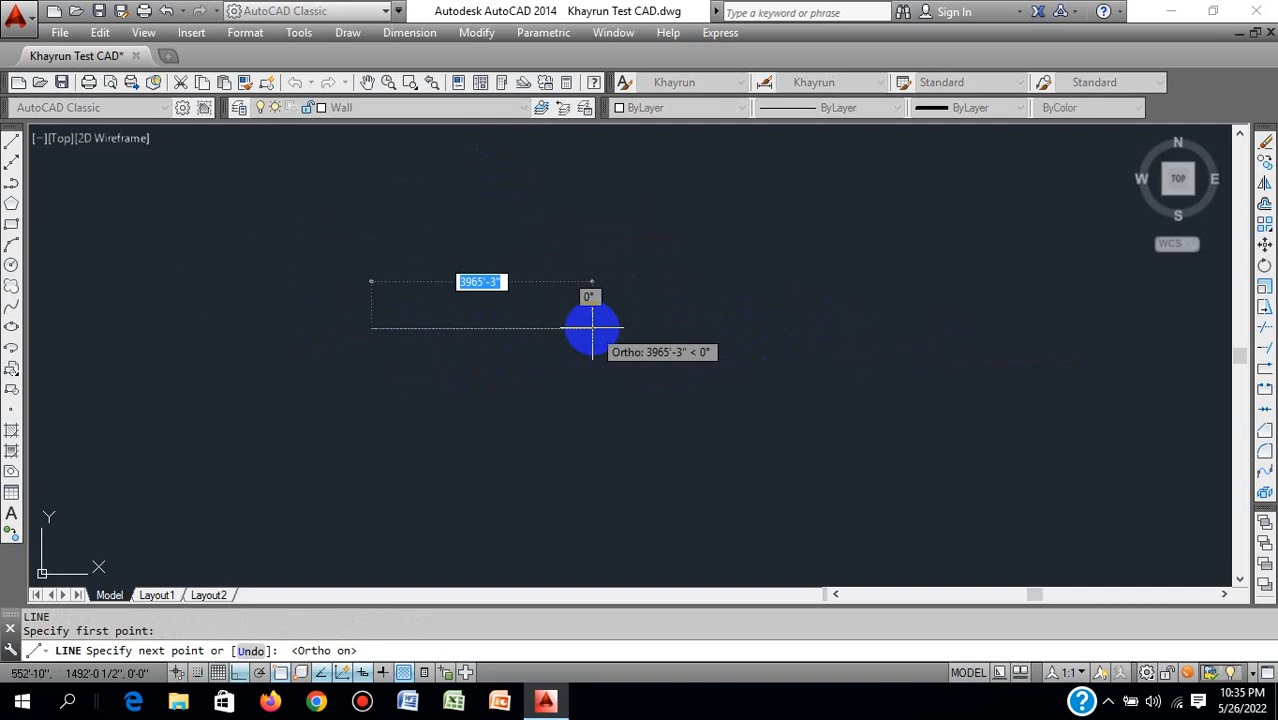
{"action": "key", "text": "F8"}
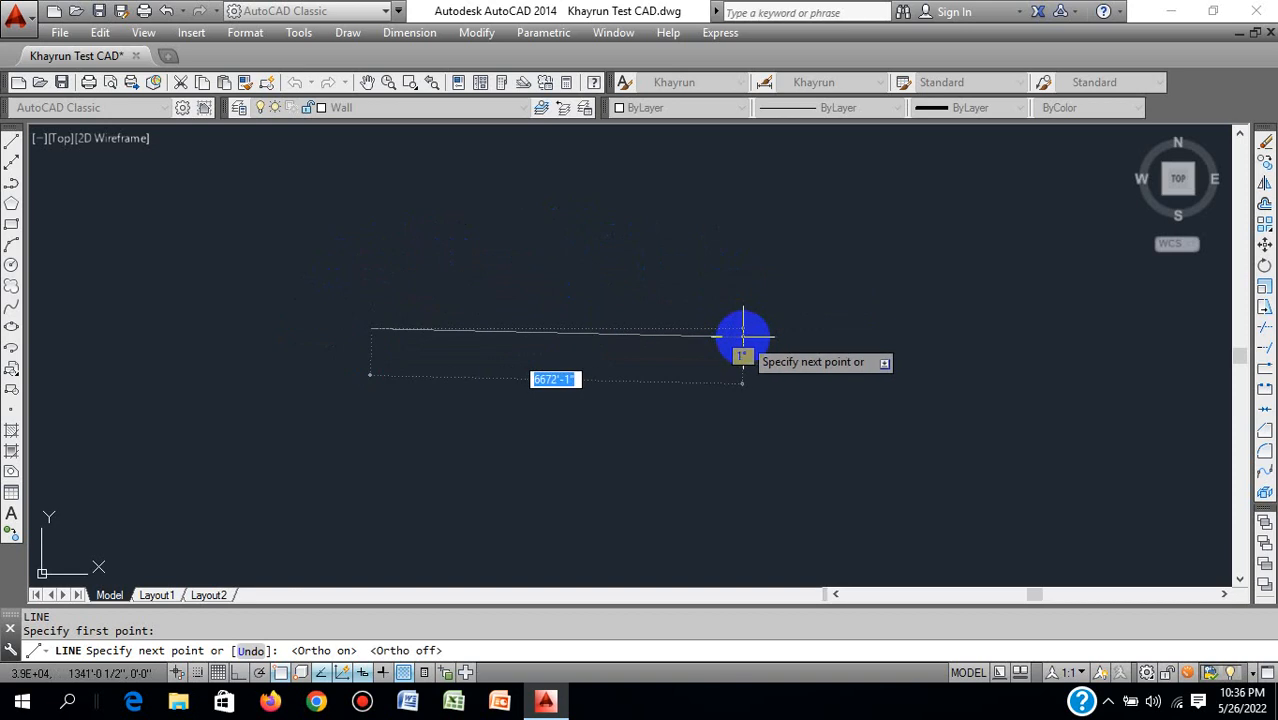
{"action": "key", "text": "F8"}
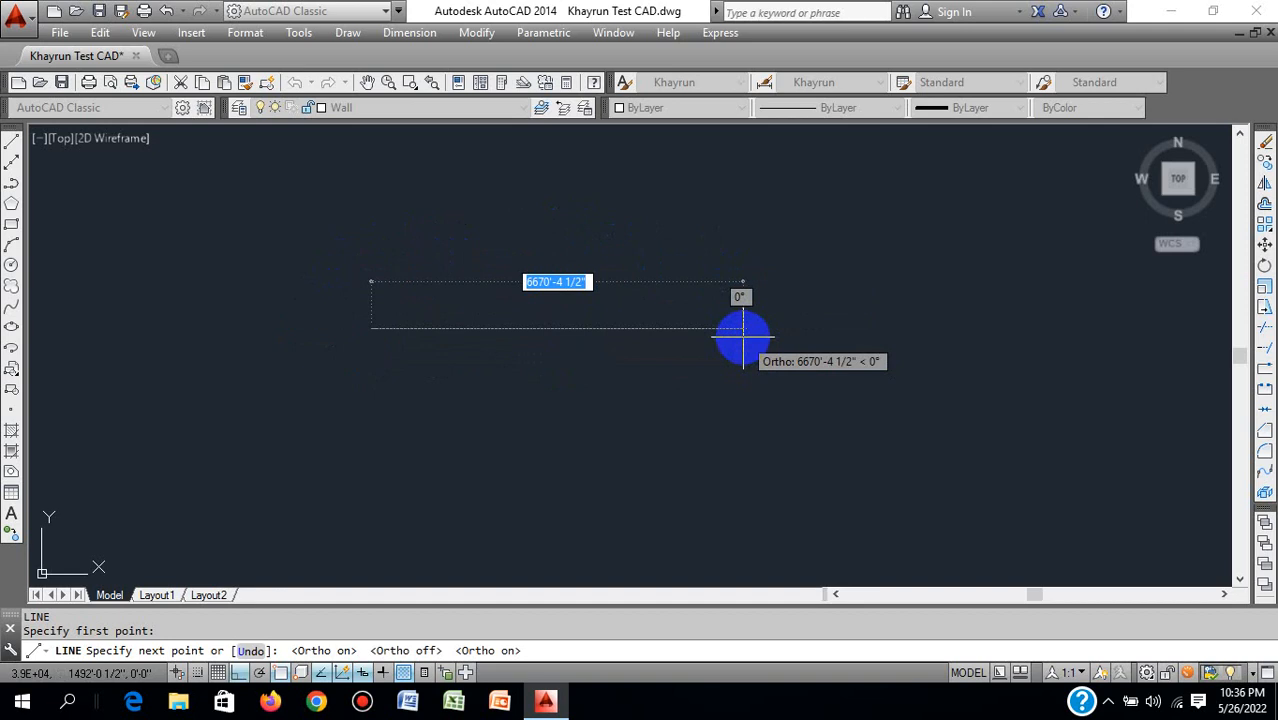
{"action": "type", "text": "10'"}
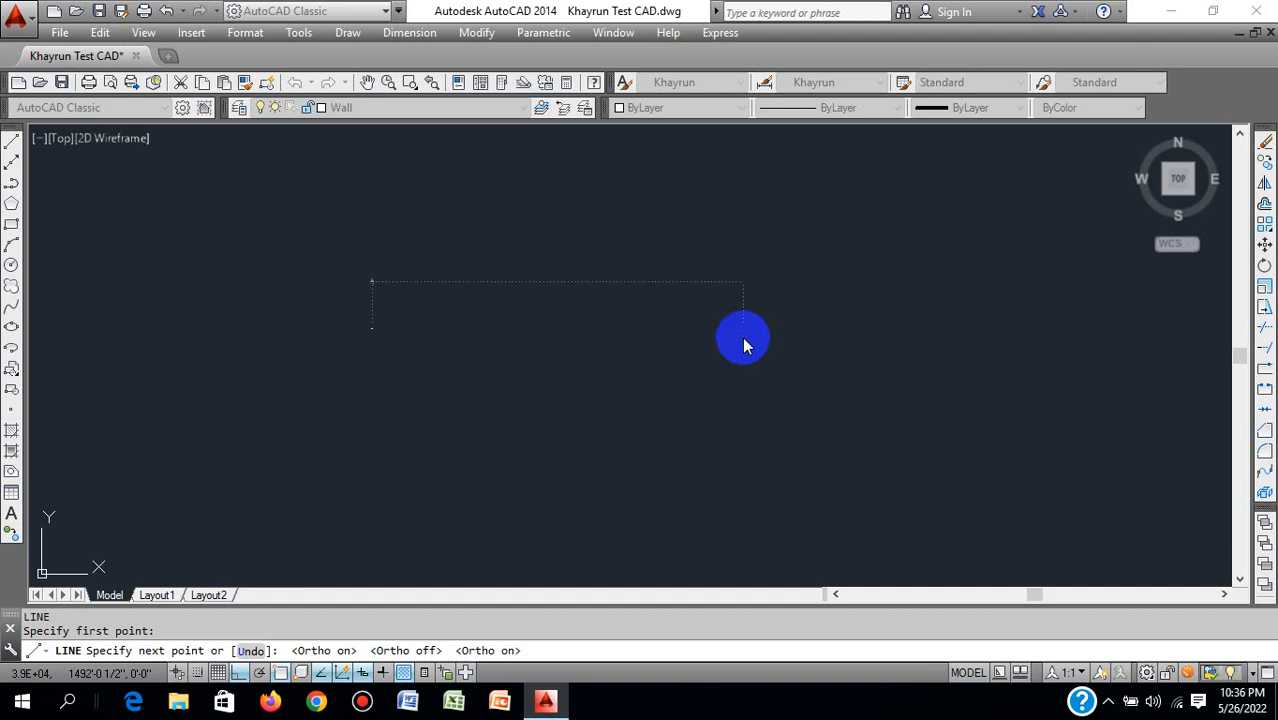
{"action": "key", "text": "Return"}
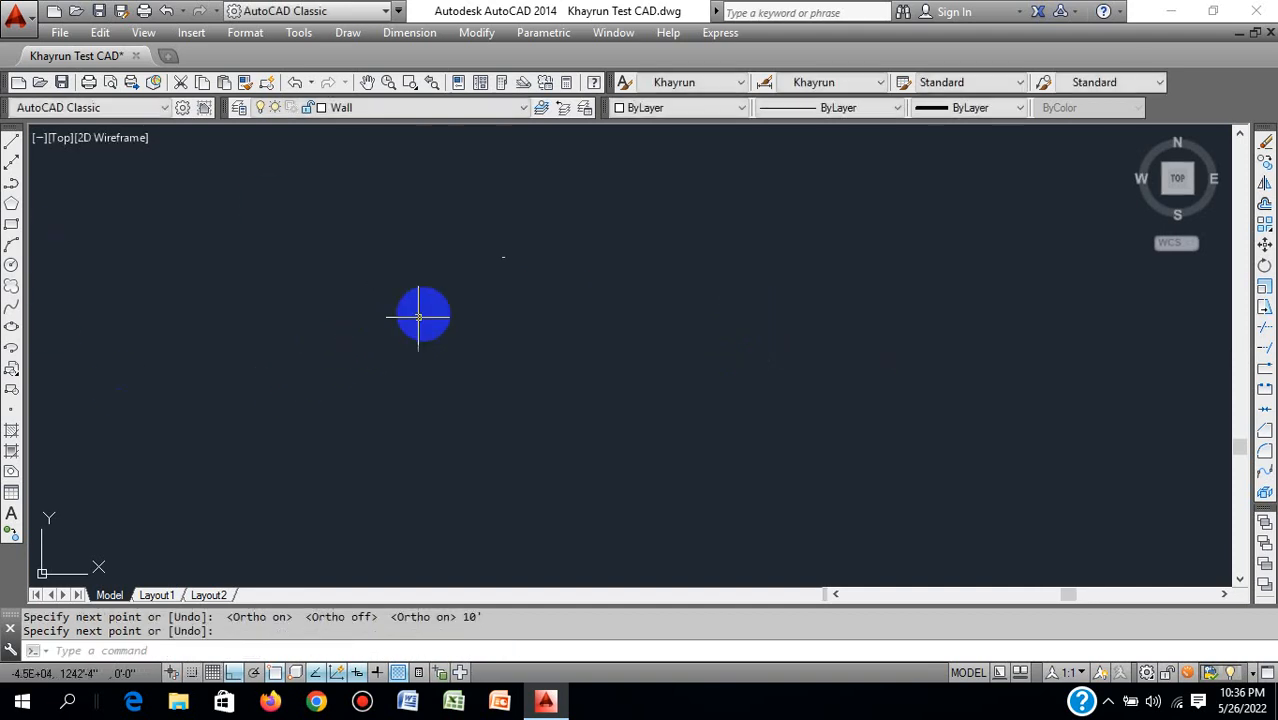
Step: Add a linear dimension between the two endpoints of the horizontal line, placed just above it
{"action": "scroll", "coordinate": [508, 222], "scroll_direction": "up", "scroll_amount": 5}
{"action": "middle_click_drag", "start_coordinate": [700, 362], "coordinate": [183, 314]}
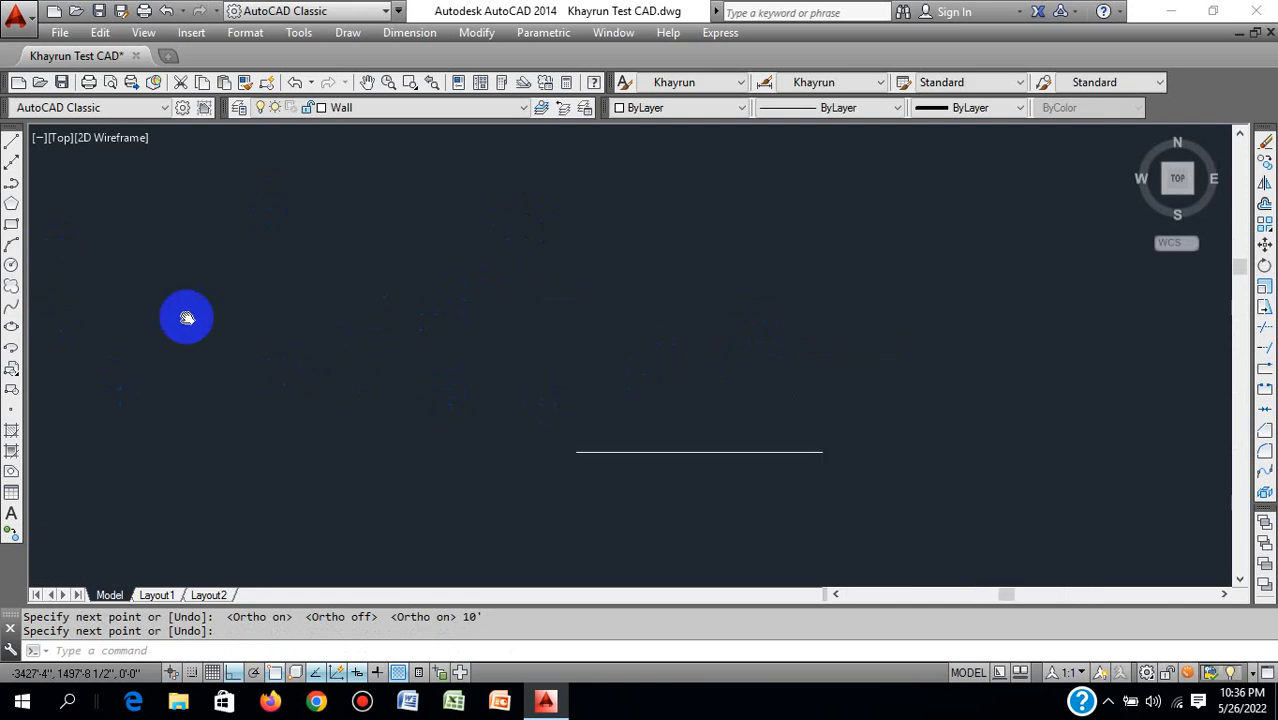
{"action": "middle_click_drag", "start_coordinate": [605, 494], "coordinate": [448, 402]}
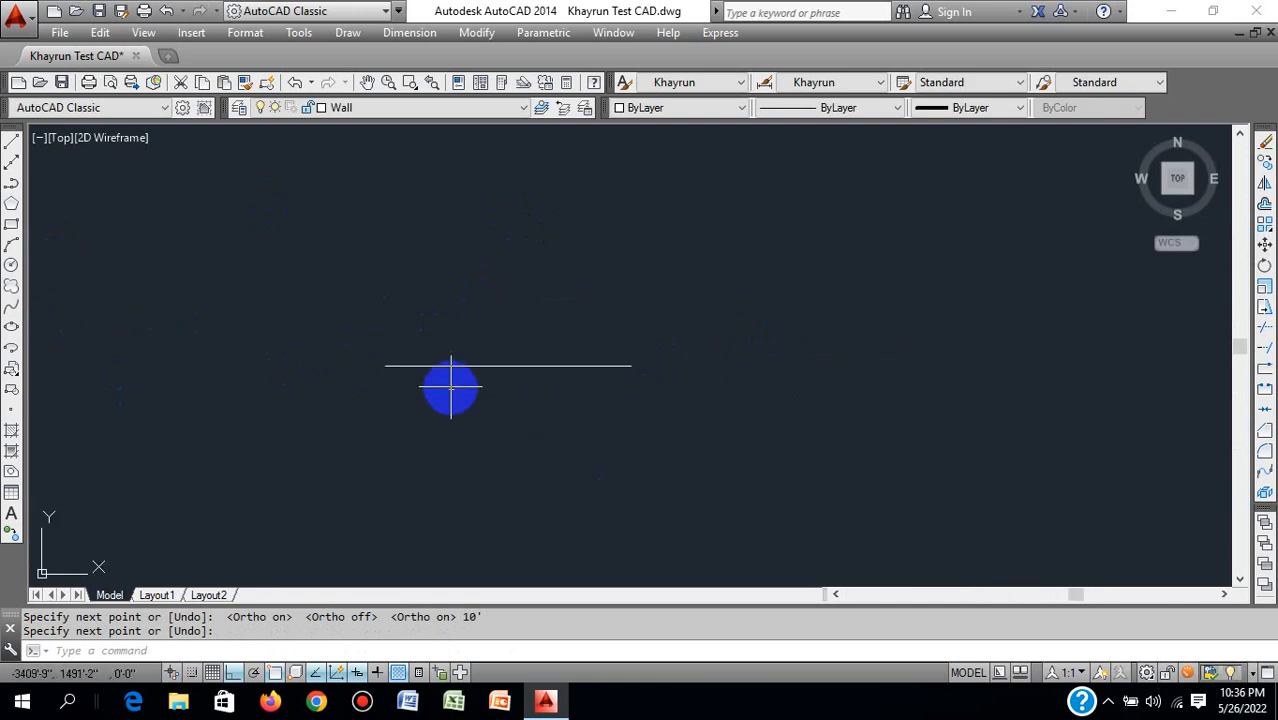
{"action": "key", "text": "Escape"}
{"action": "key", "text": "Escape"}
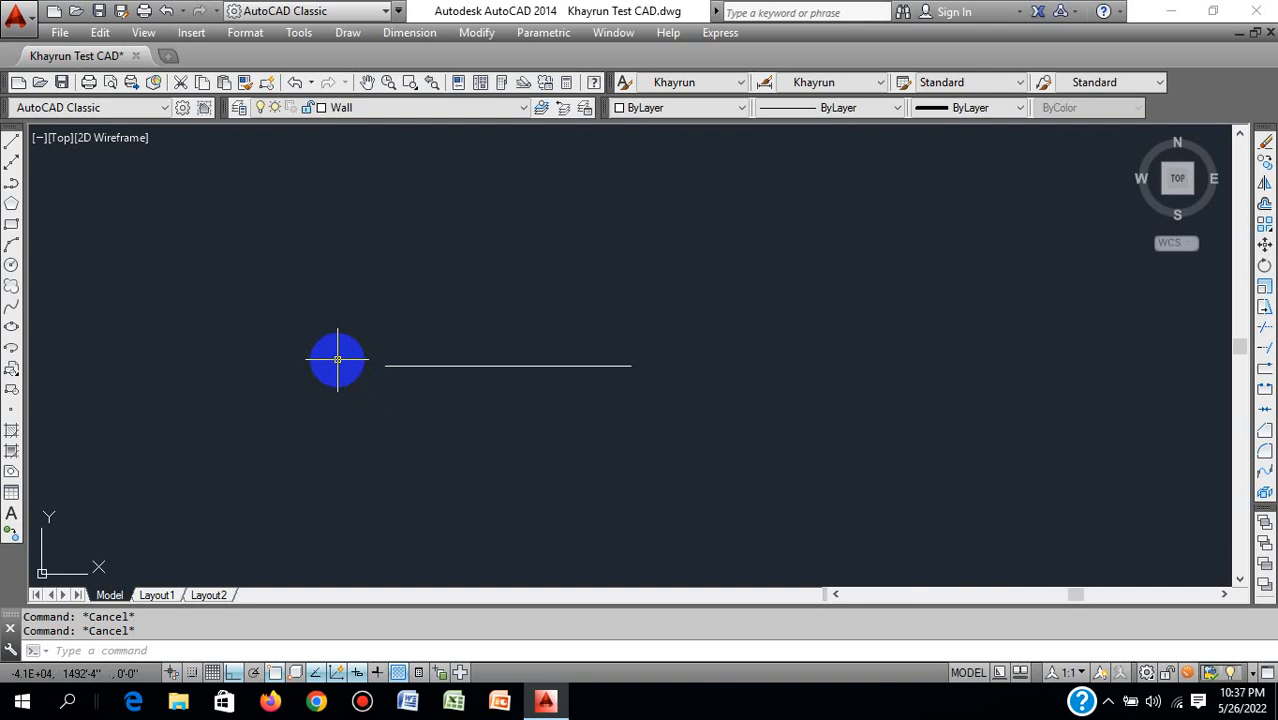
{"action": "left_click", "coordinate": [404, 35]}
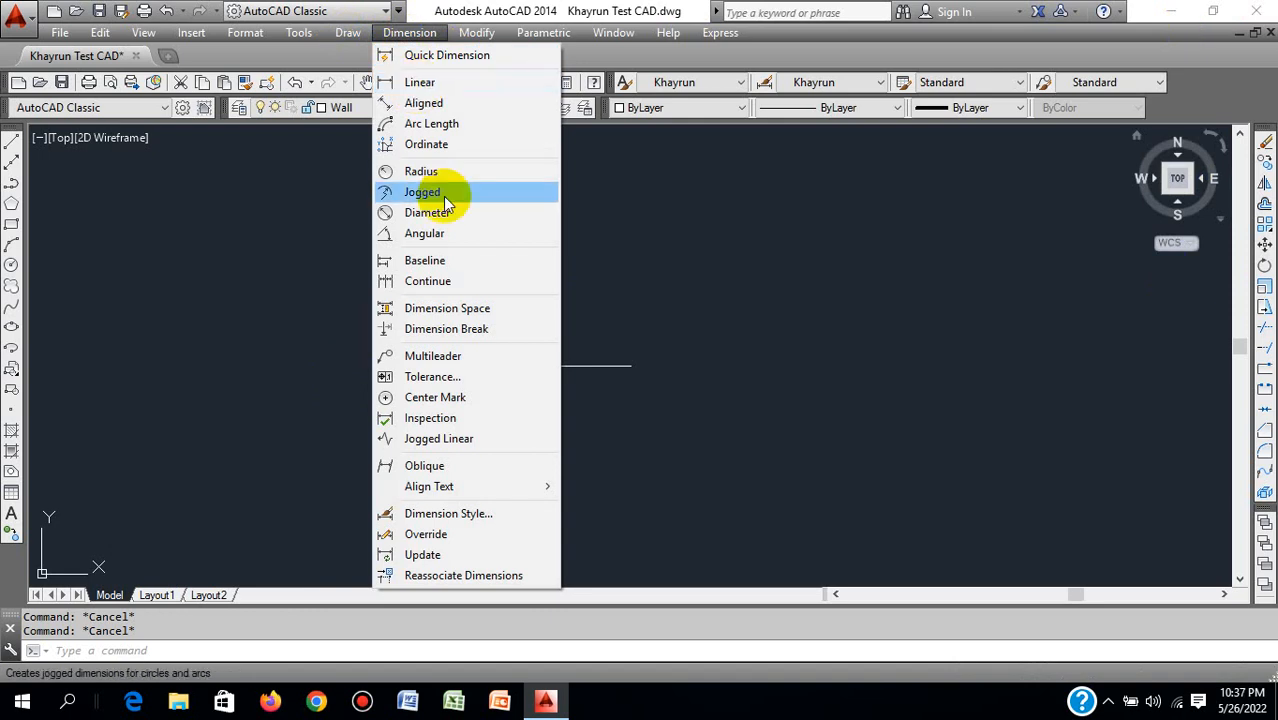
{"action": "left_click", "coordinate": [426, 85]}
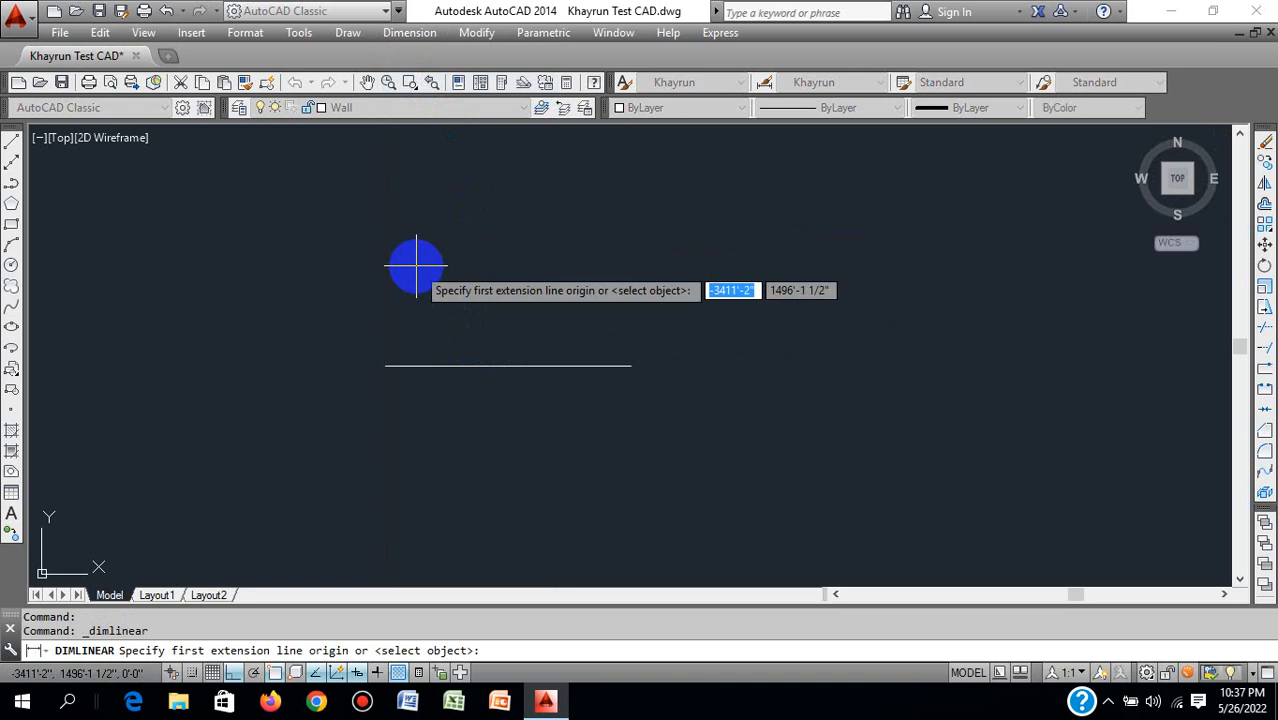
{"action": "left_click", "coordinate": [385, 366]}
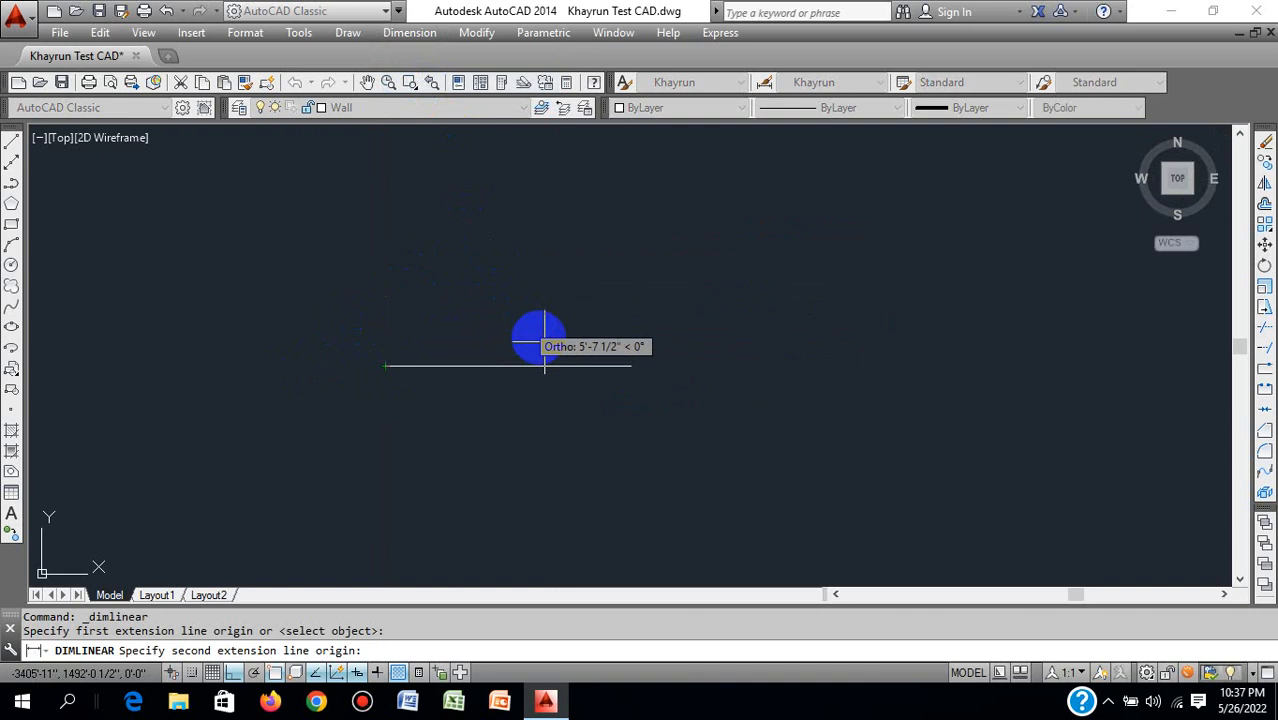
{"action": "left_click", "coordinate": [631, 366]}
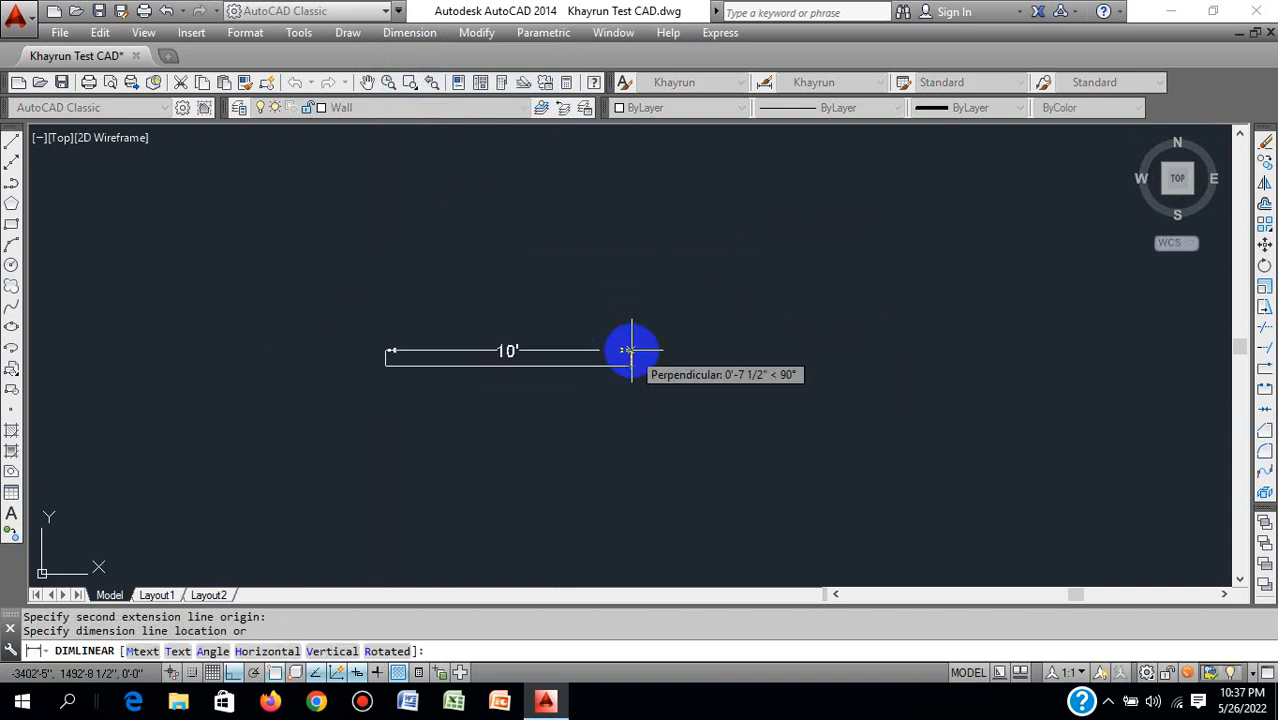
{"action": "left_click", "coordinate": [631, 350]}
{"action": "scroll", "coordinate": [631, 350], "scroll_direction": "down", "scroll_amount": 2}
{"action": "scroll", "coordinate": [508, 408], "scroll_direction": "up", "scroll_amount": 5}
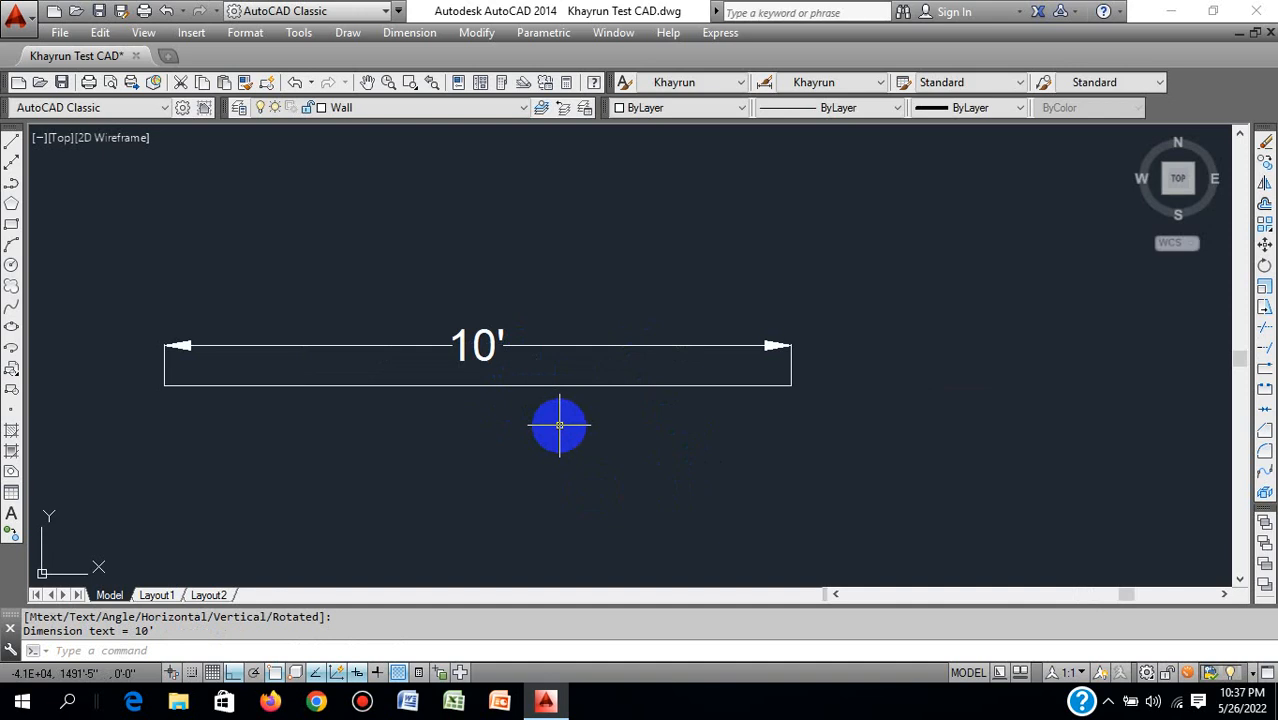
Step: Above the dimensioned 10' line, draw a 12' line to the right and a 5' line straight down from its end
{"action": "scroll", "coordinate": [565, 445], "scroll_direction": "down", "scroll_amount": 3}
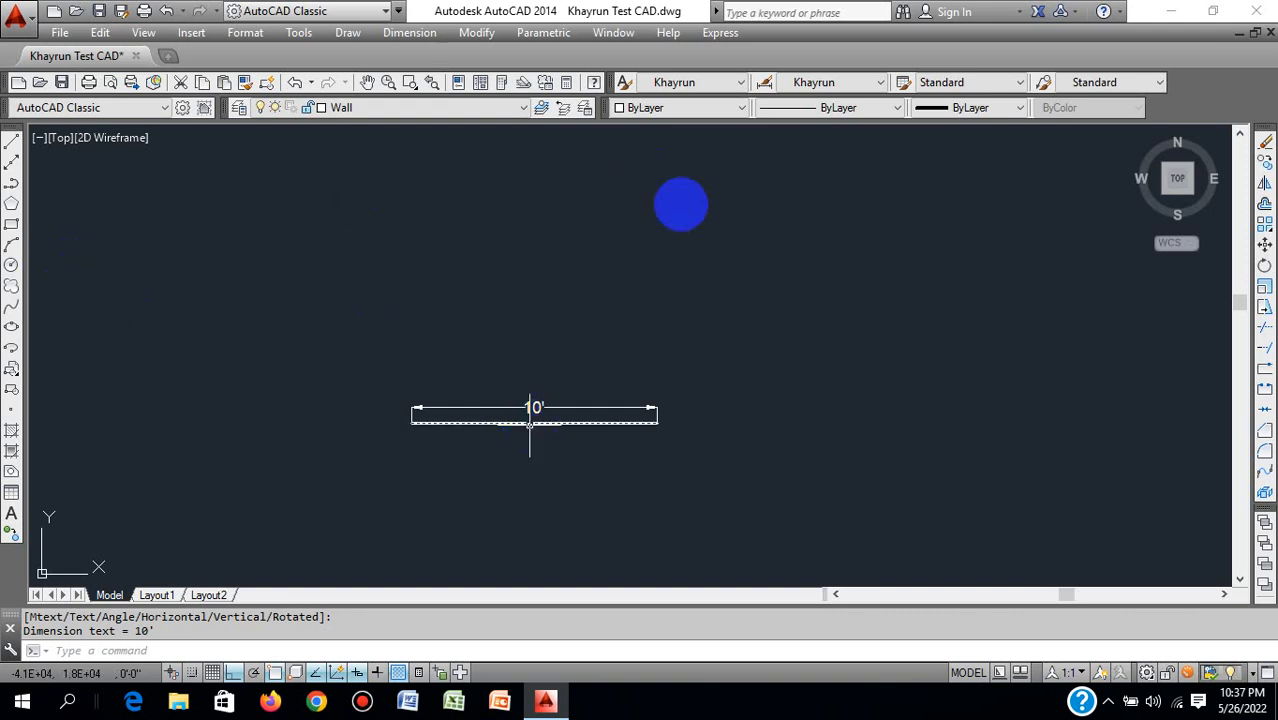
{"action": "type", "text": "l"}
{"action": "key", "text": "Return"}
{"action": "left_click", "coordinate": [475, 247]}
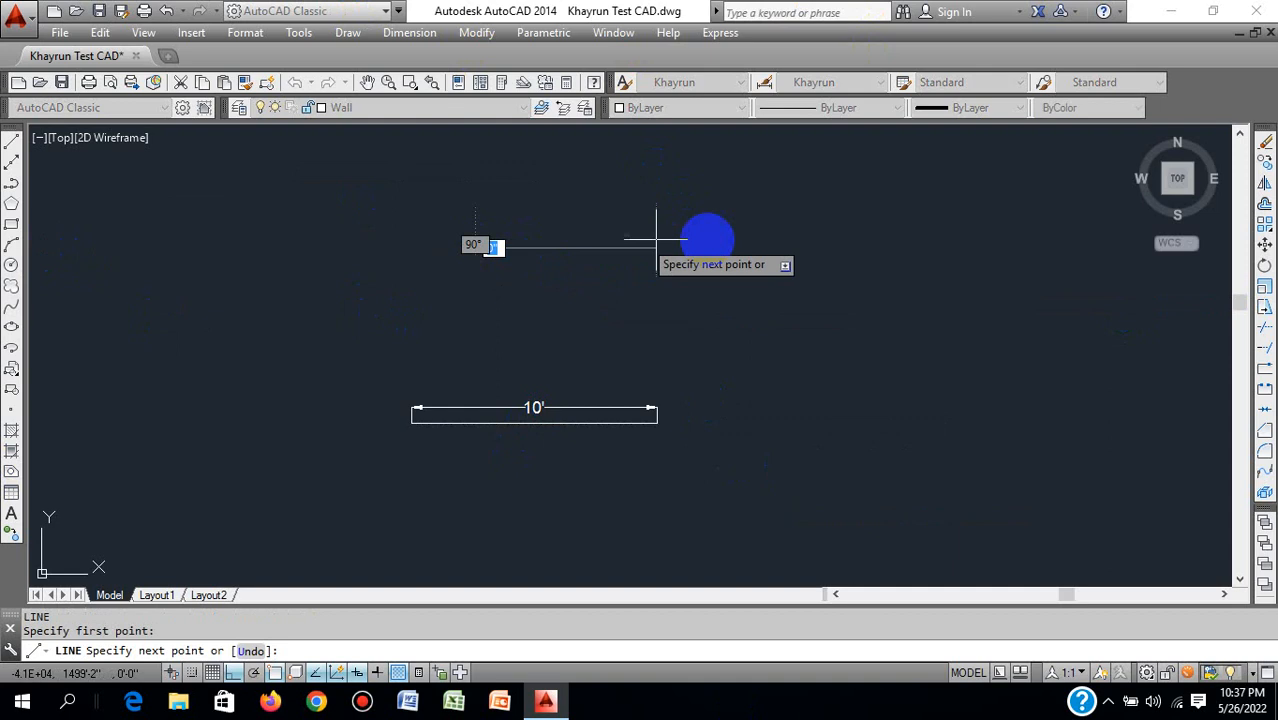
{"action": "type", "text": "12'"}
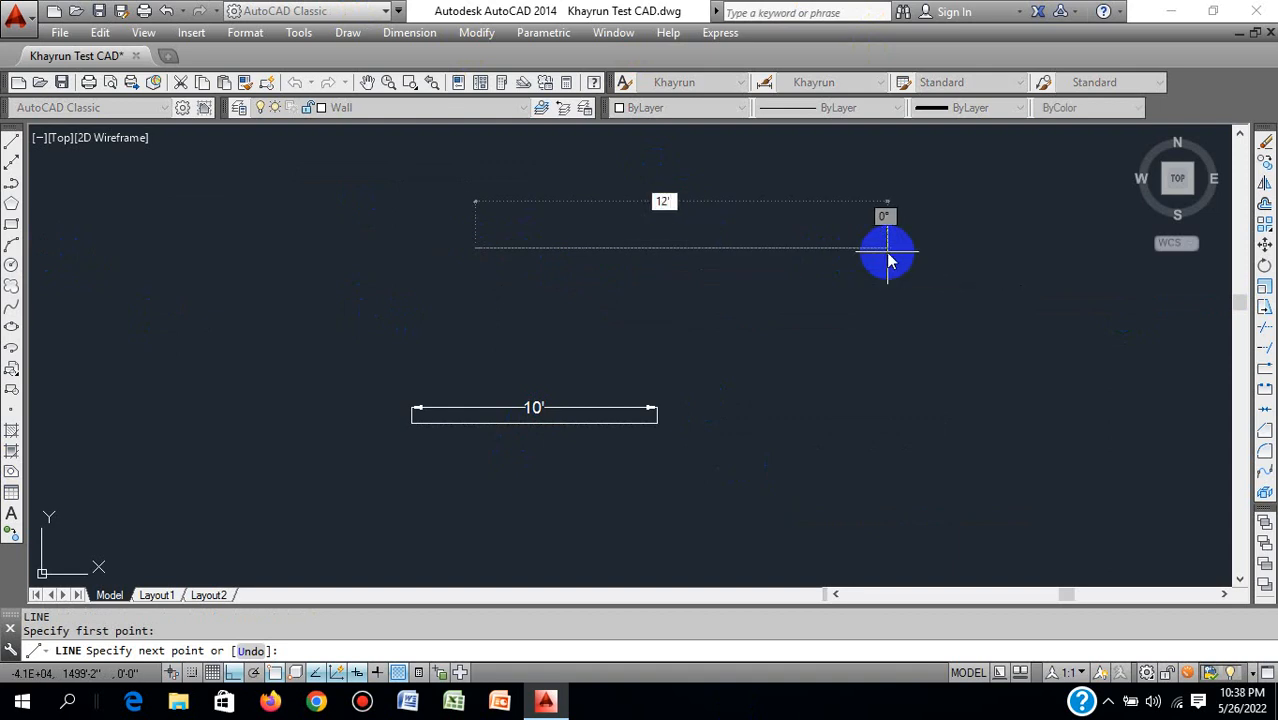
{"action": "key", "text": "Return"}
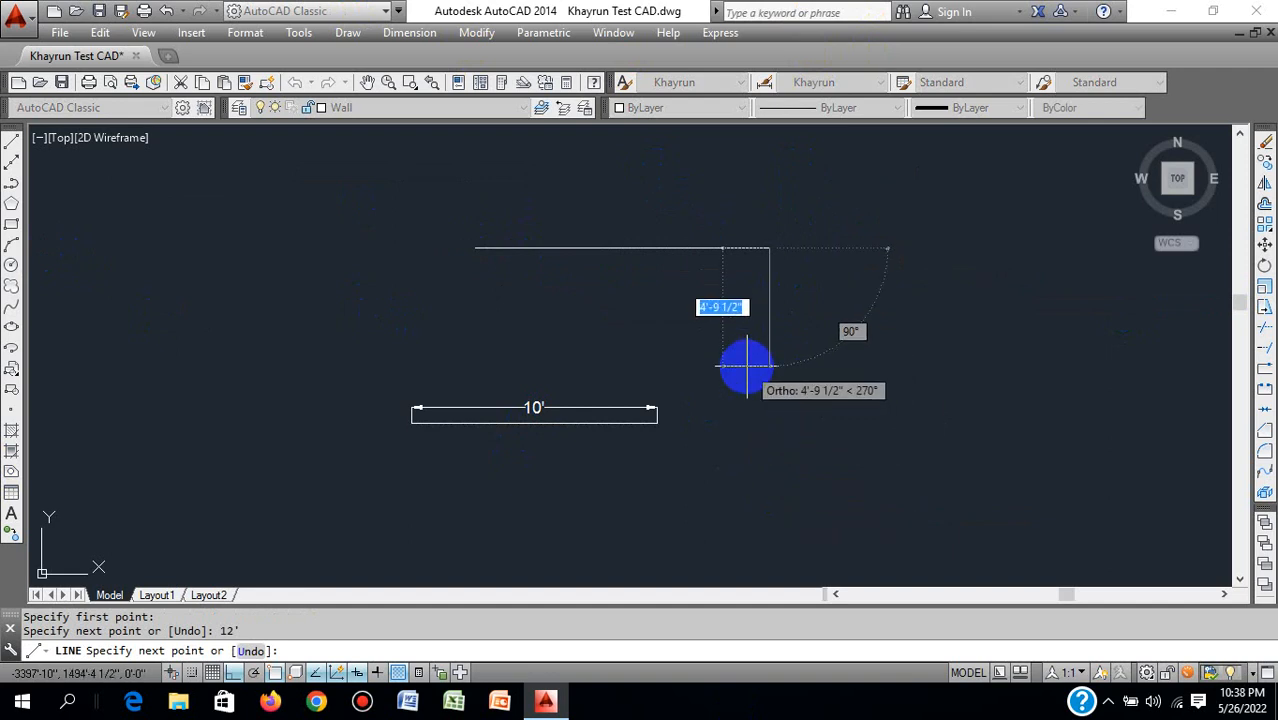
{"action": "type", "text": "5'"}
{"action": "key", "text": "Return"}
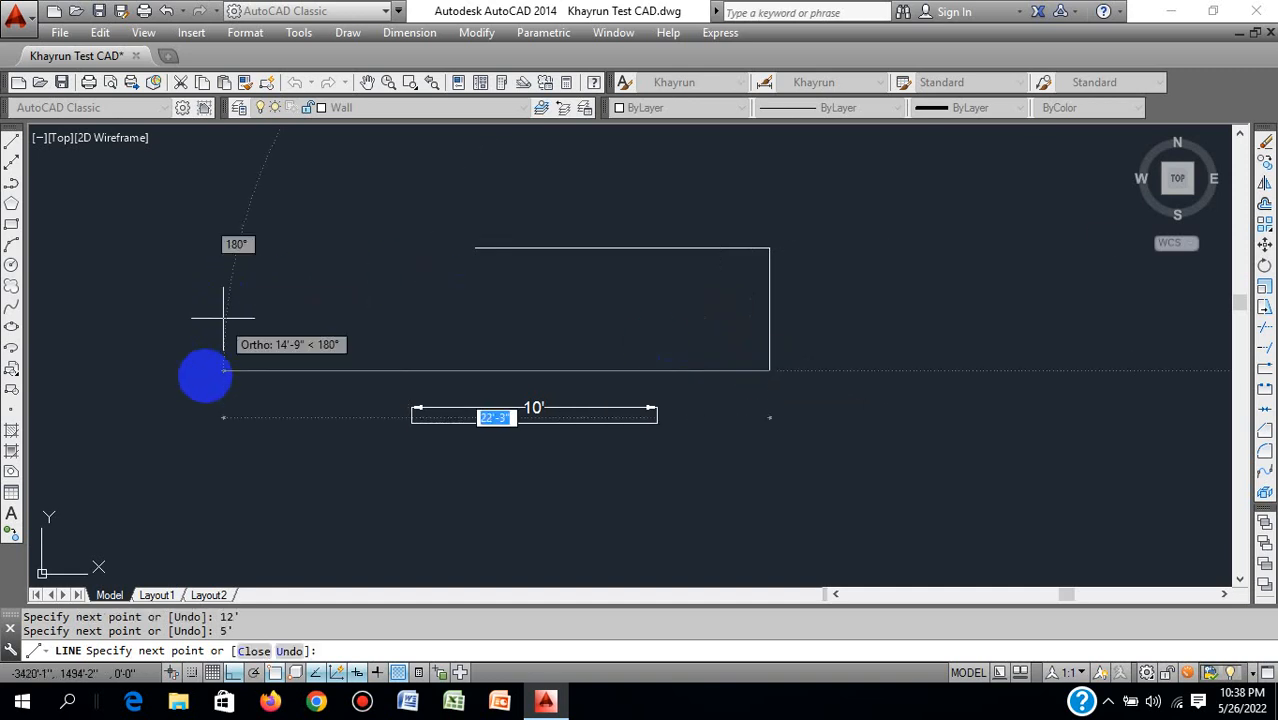
Step: Complete the rectangle with a 12' line back to the left and a 5' line up to the start point, and end the Line command
{"action": "key", "text": "BackSpace"}
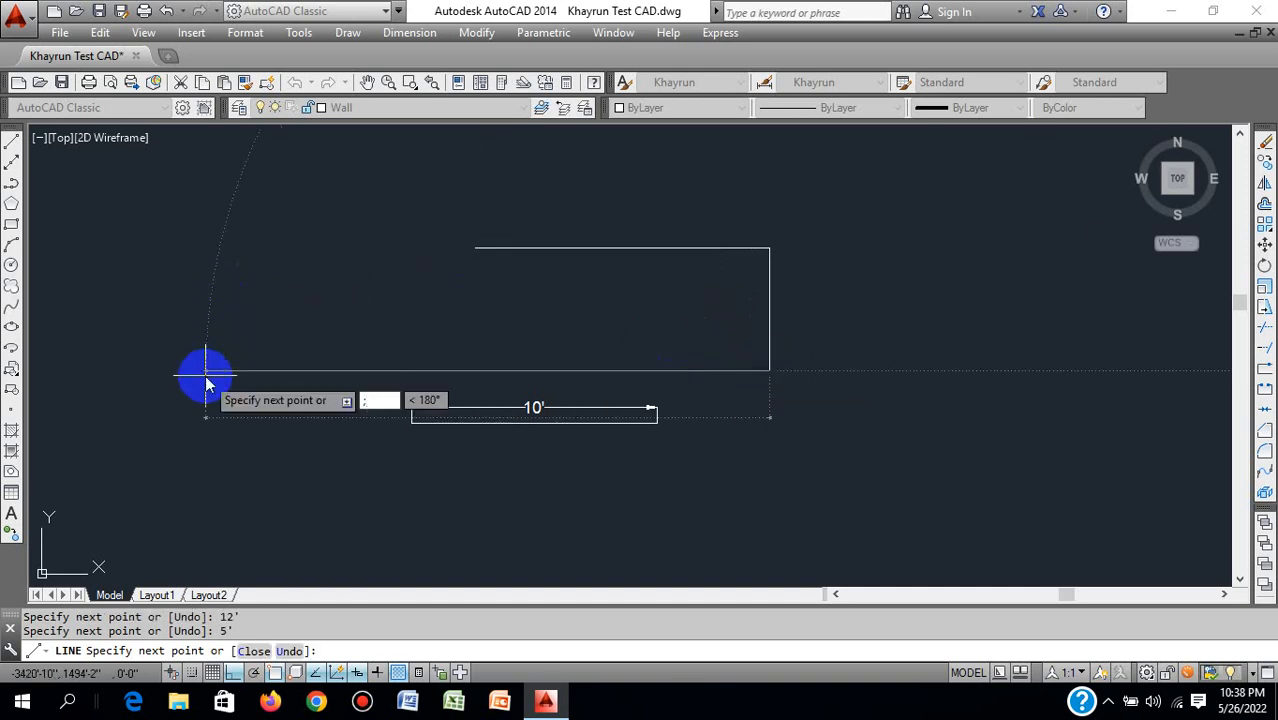
{"action": "type", "text": "12"}
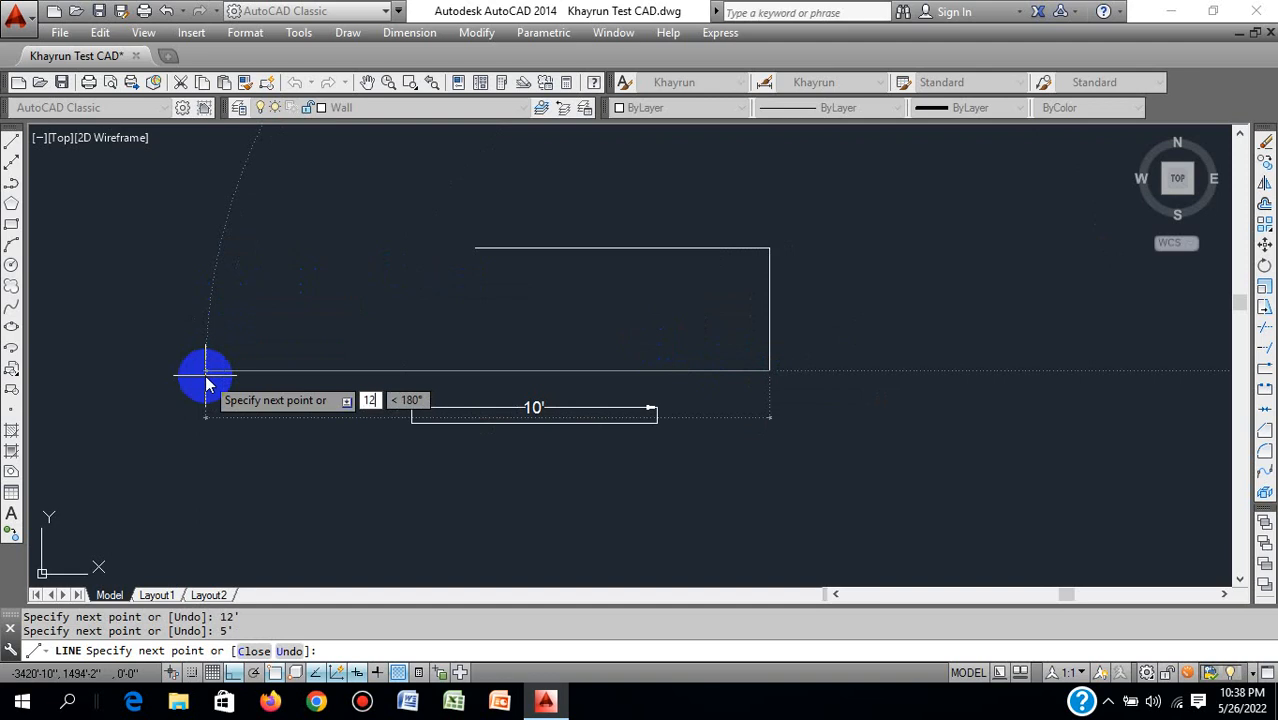
{"action": "key", "text": "Return"}
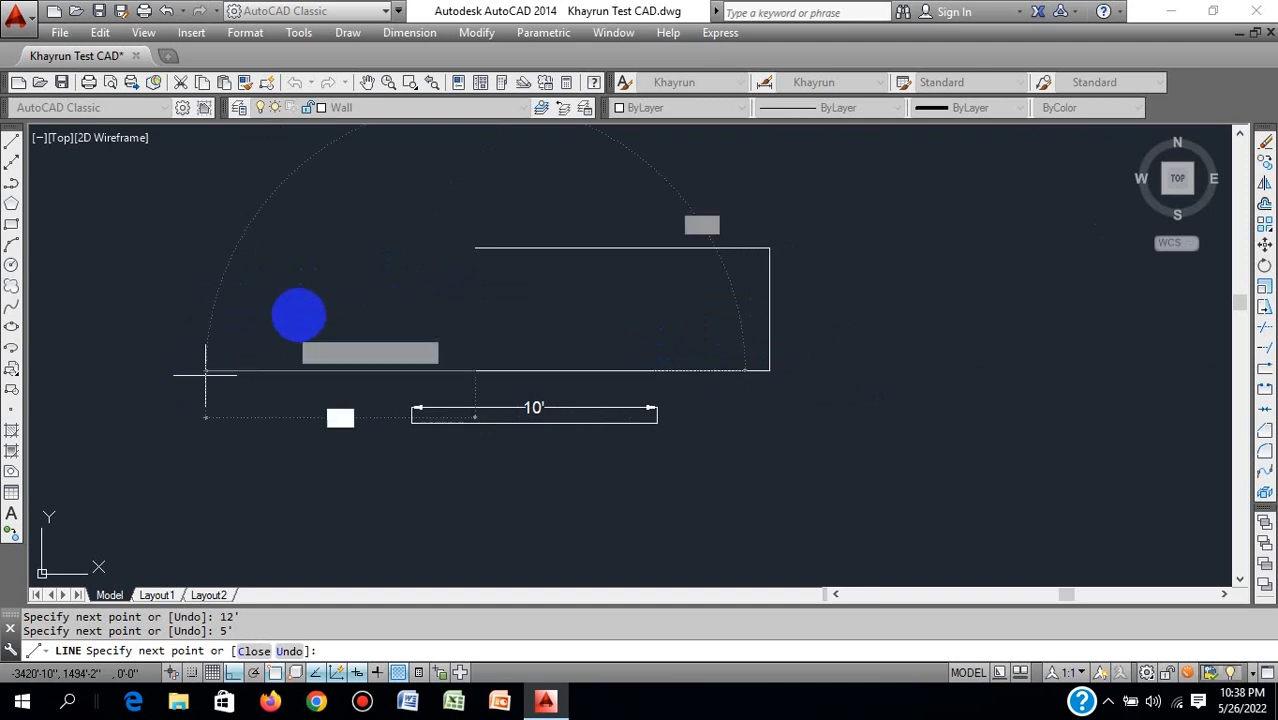
{"action": "scroll", "coordinate": [733, 219], "scroll_direction": "down", "scroll_amount": 2}
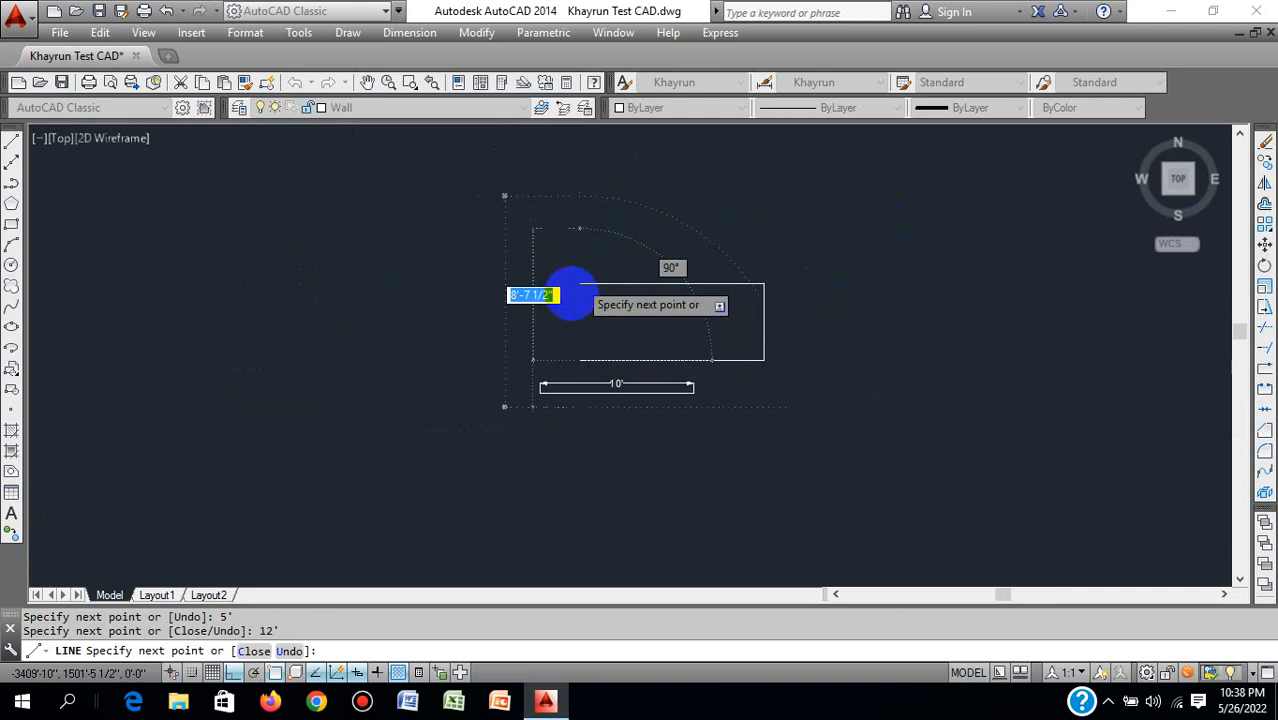
{"action": "scroll", "coordinate": [571, 294], "scroll_direction": "up", "scroll_amount": 2}
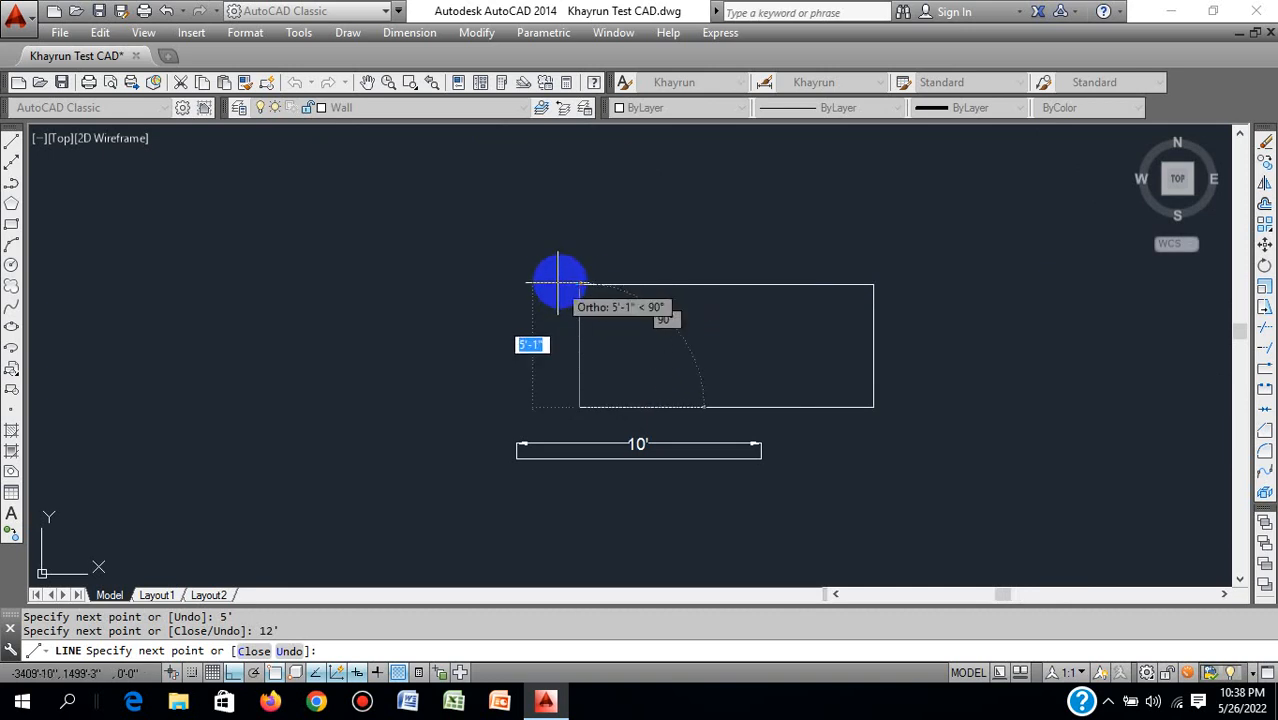
{"action": "scroll", "coordinate": [565, 284], "scroll_direction": "up", "scroll_amount": 3}
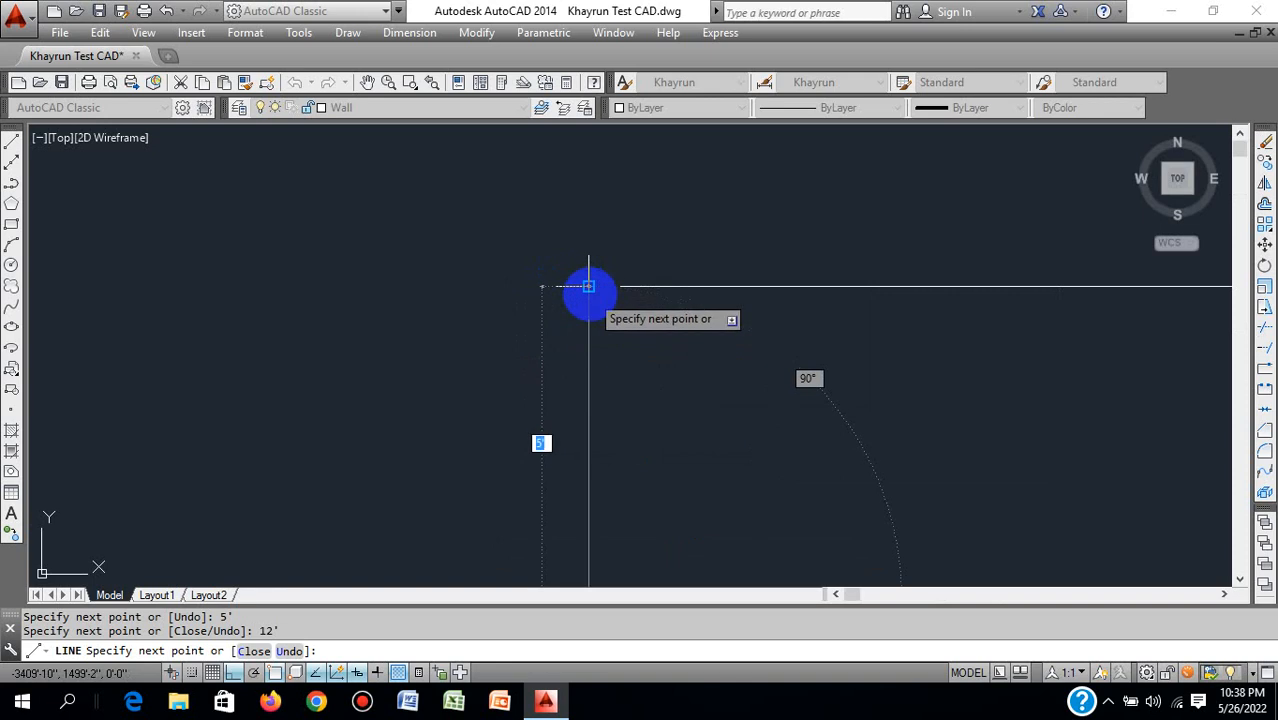
{"action": "key", "text": "BackSpace"}
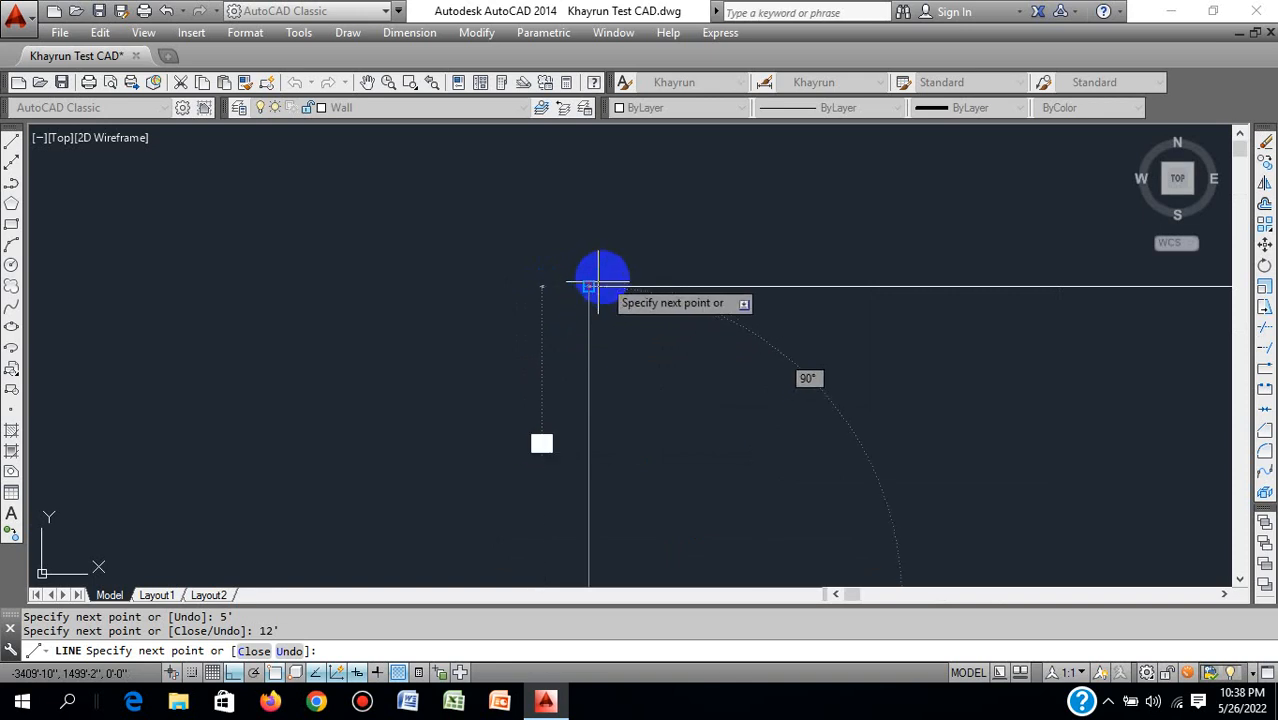
{"action": "scroll", "coordinate": [620, 290], "scroll_direction": "down", "scroll_amount": 2}
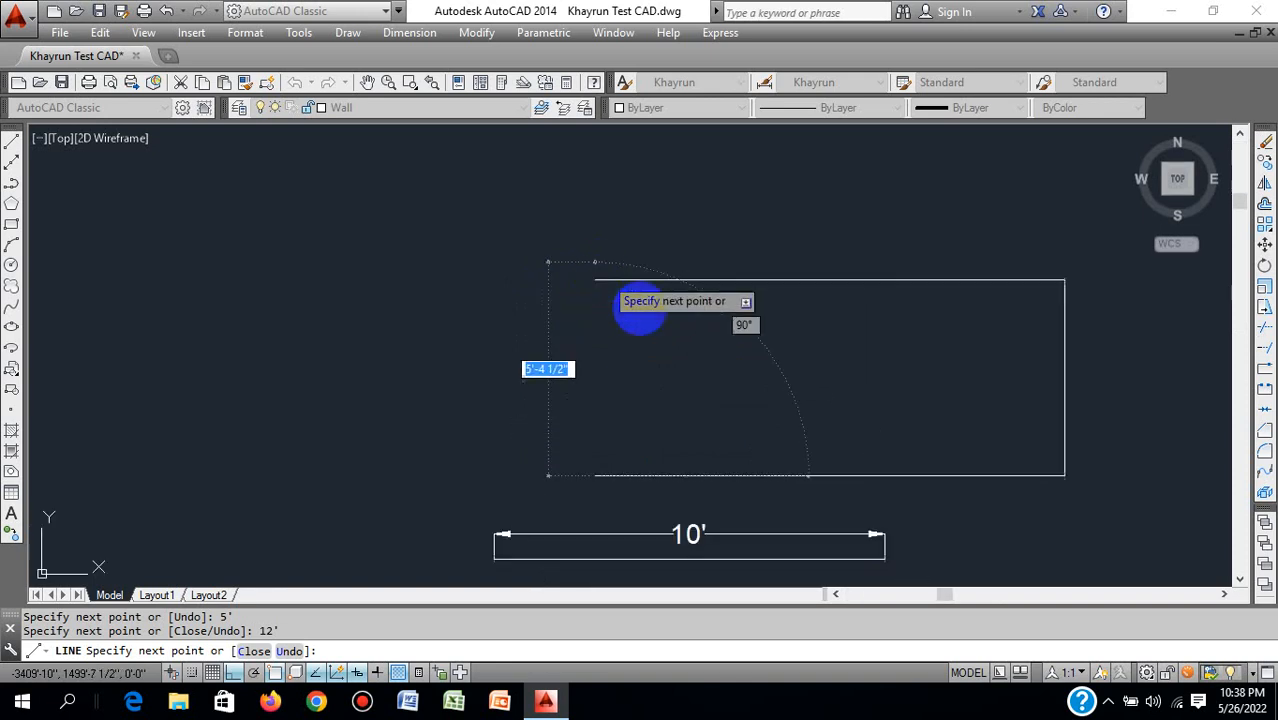
{"action": "scroll", "coordinate": [640, 312], "scroll_direction": "down", "scroll_amount": 3}
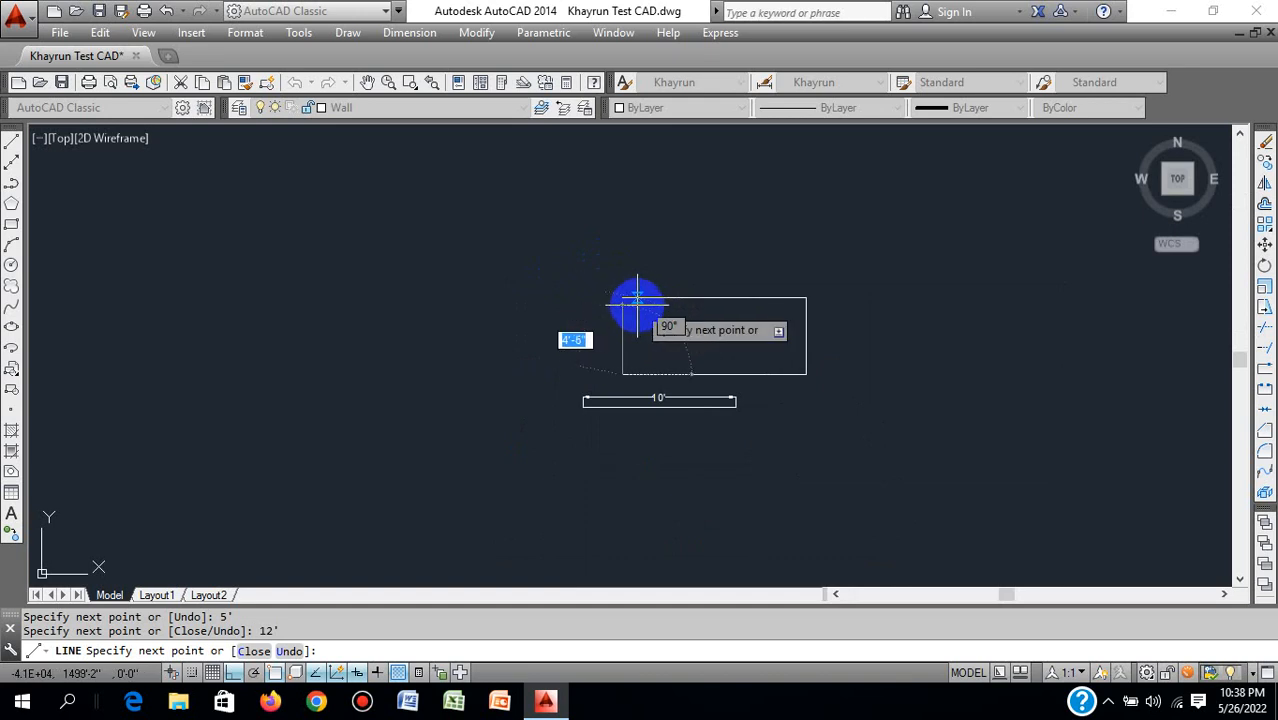
{"action": "type", "text": "5"}
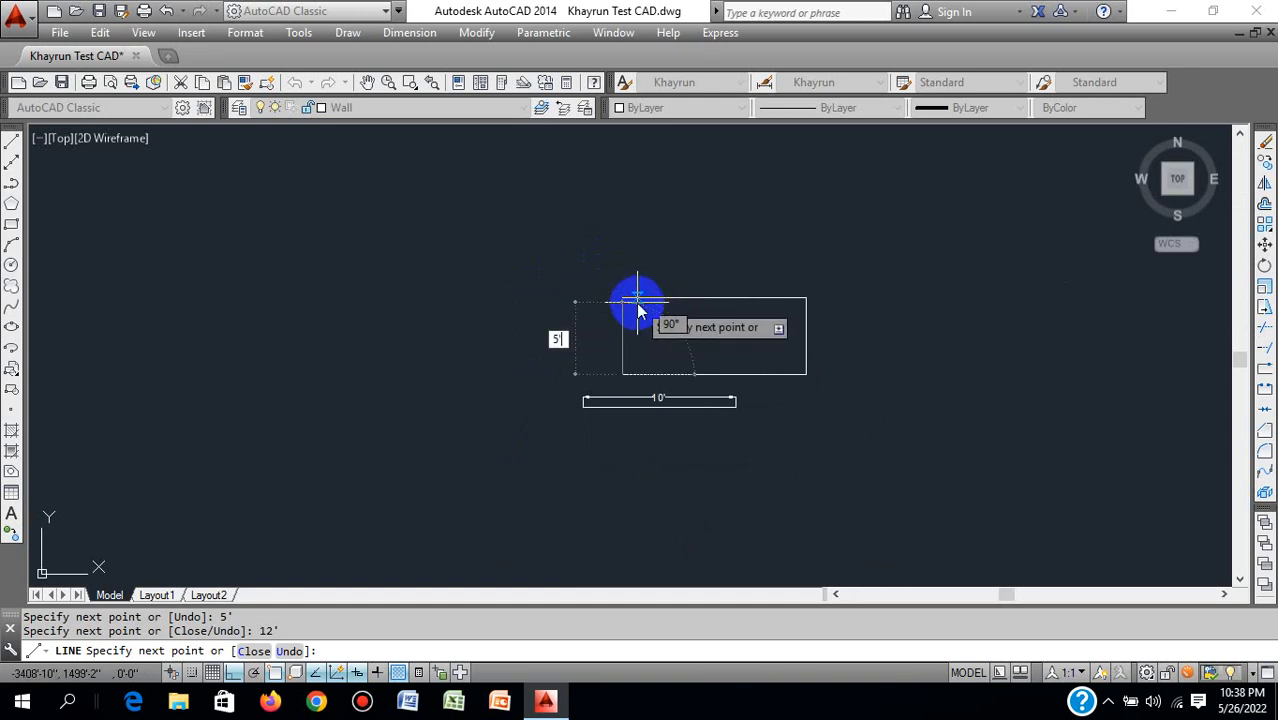
{"action": "key", "text": "Return"}
{"action": "key", "text": "Return"}
Step: Add a Quick Dimension to the rectangle's upper edge, placed just above it
{"action": "scroll", "coordinate": [633, 334], "scroll_direction": "up", "scroll_amount": 4}
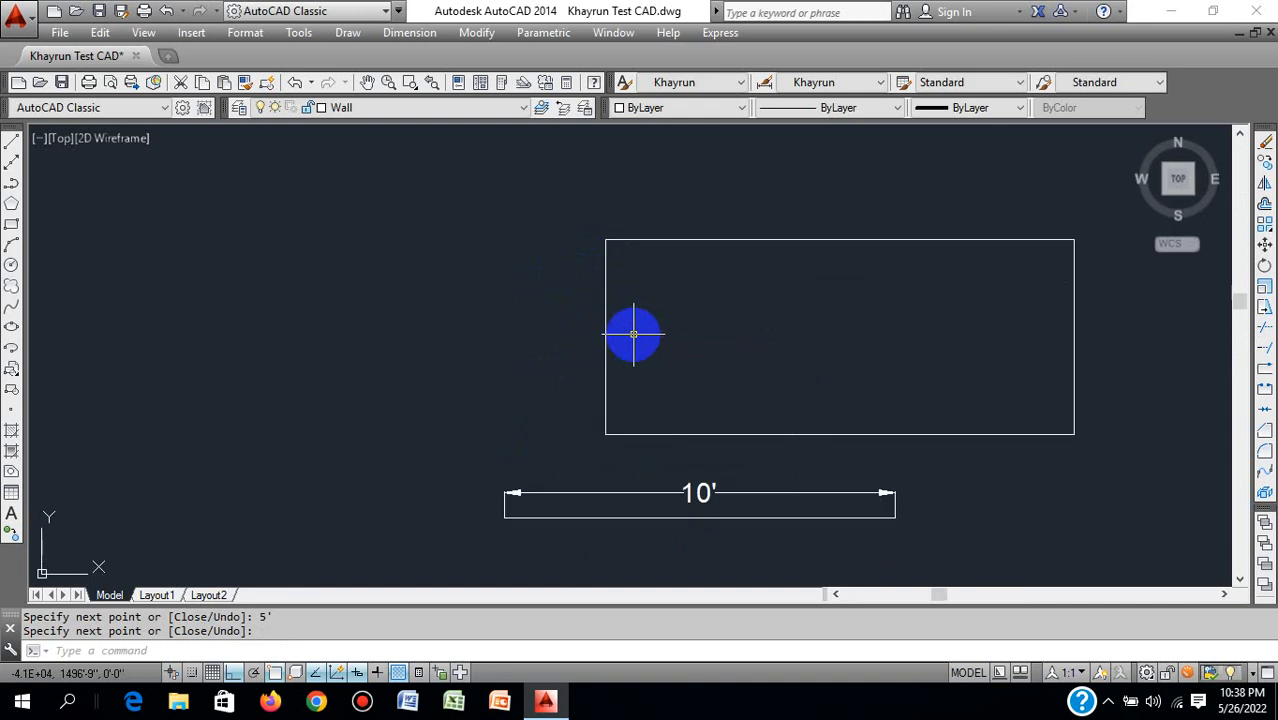
{"action": "middle_click_drag", "start_coordinate": [633, 334], "coordinate": [488, 342]}
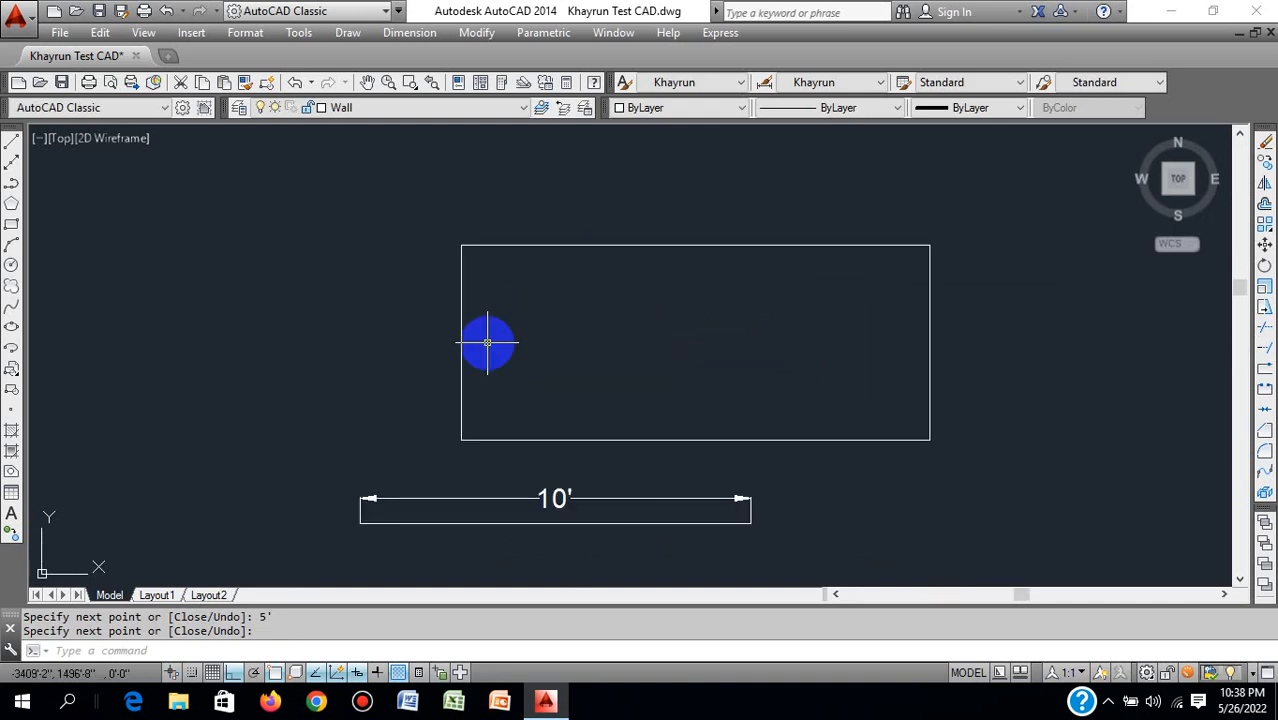
{"action": "key", "text": "Escape"}
{"action": "key", "text": "Escape"}
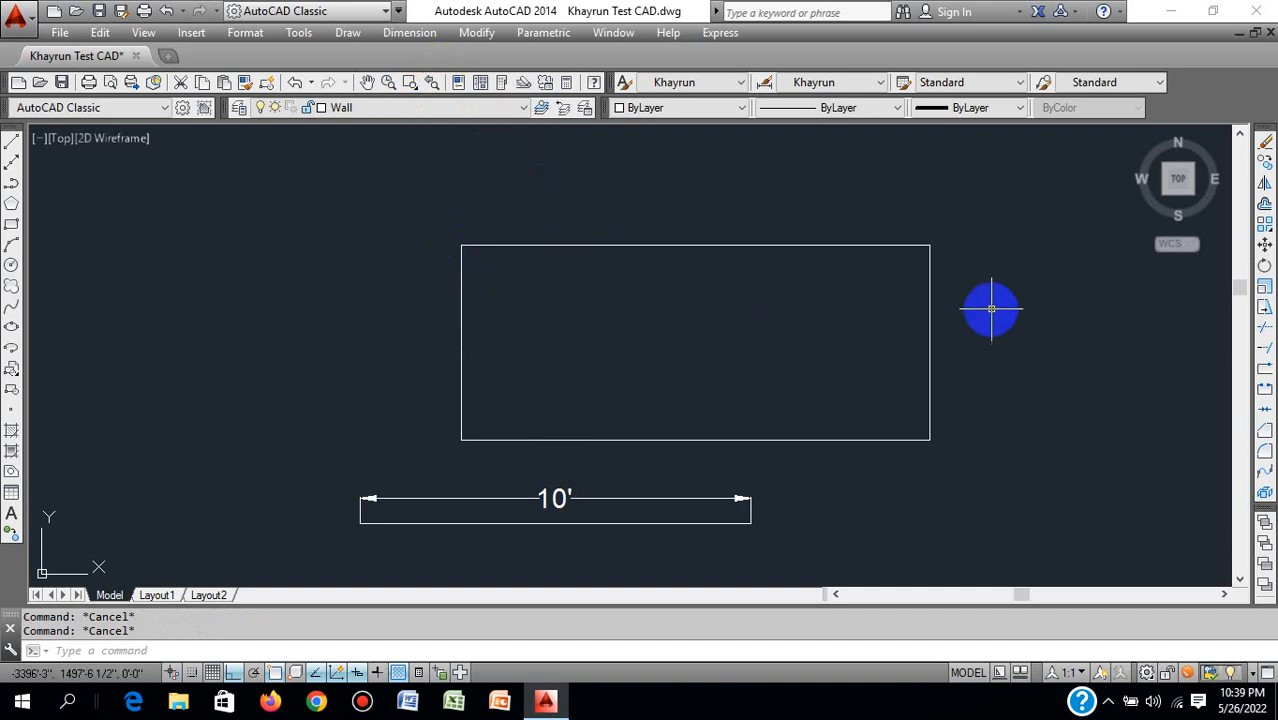
{"action": "left_click", "coordinate": [403, 33]}
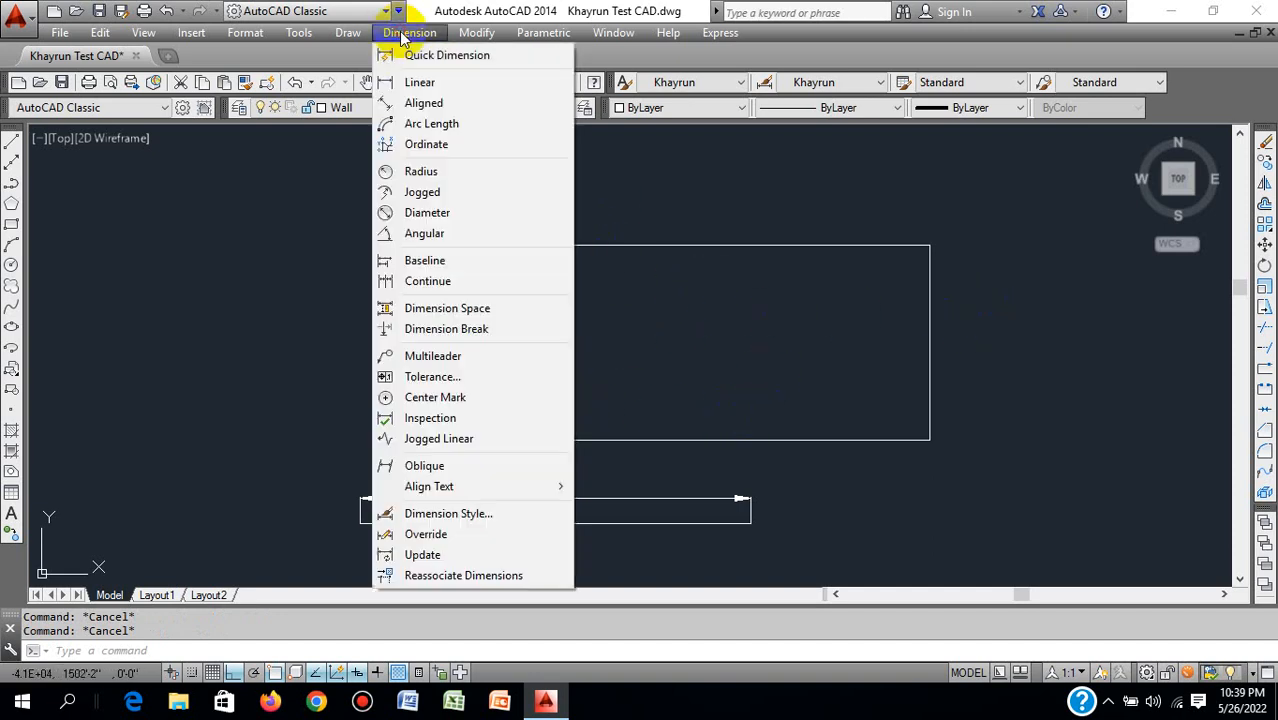
{"action": "left_click", "coordinate": [475, 57]}
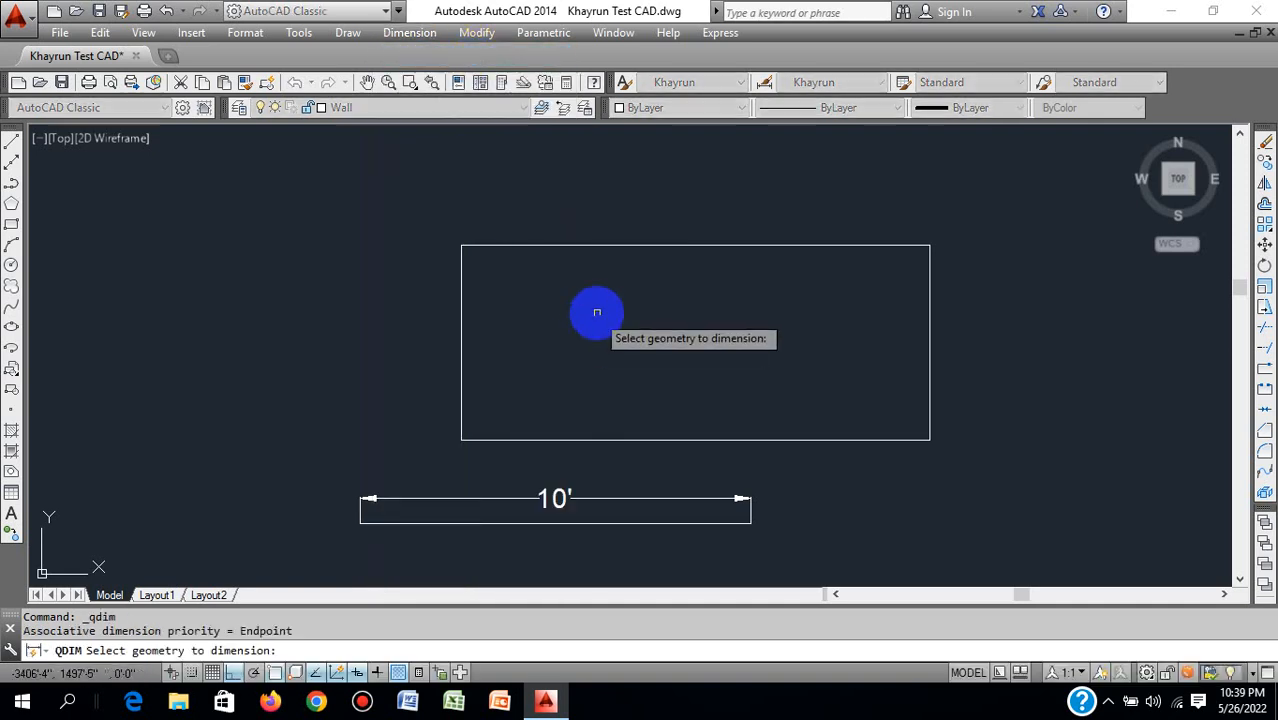
{"action": "left_click", "coordinate": [645, 243]}
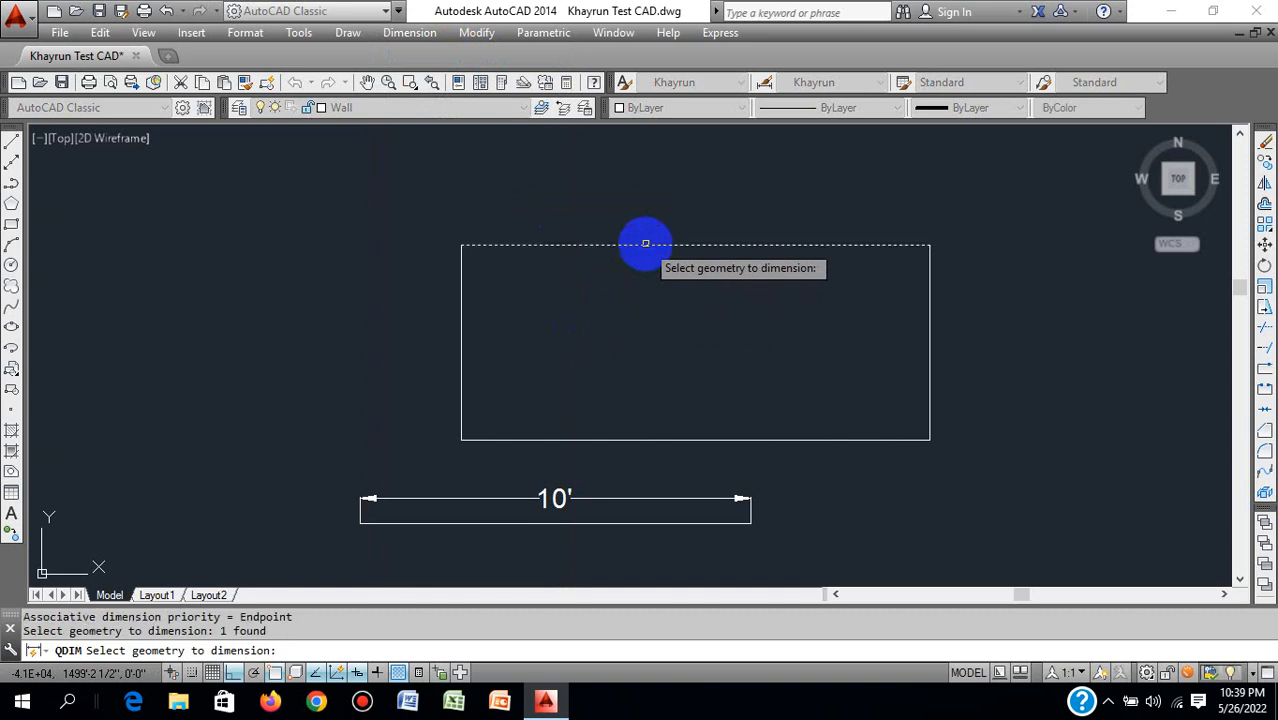
{"action": "key", "text": "Return"}
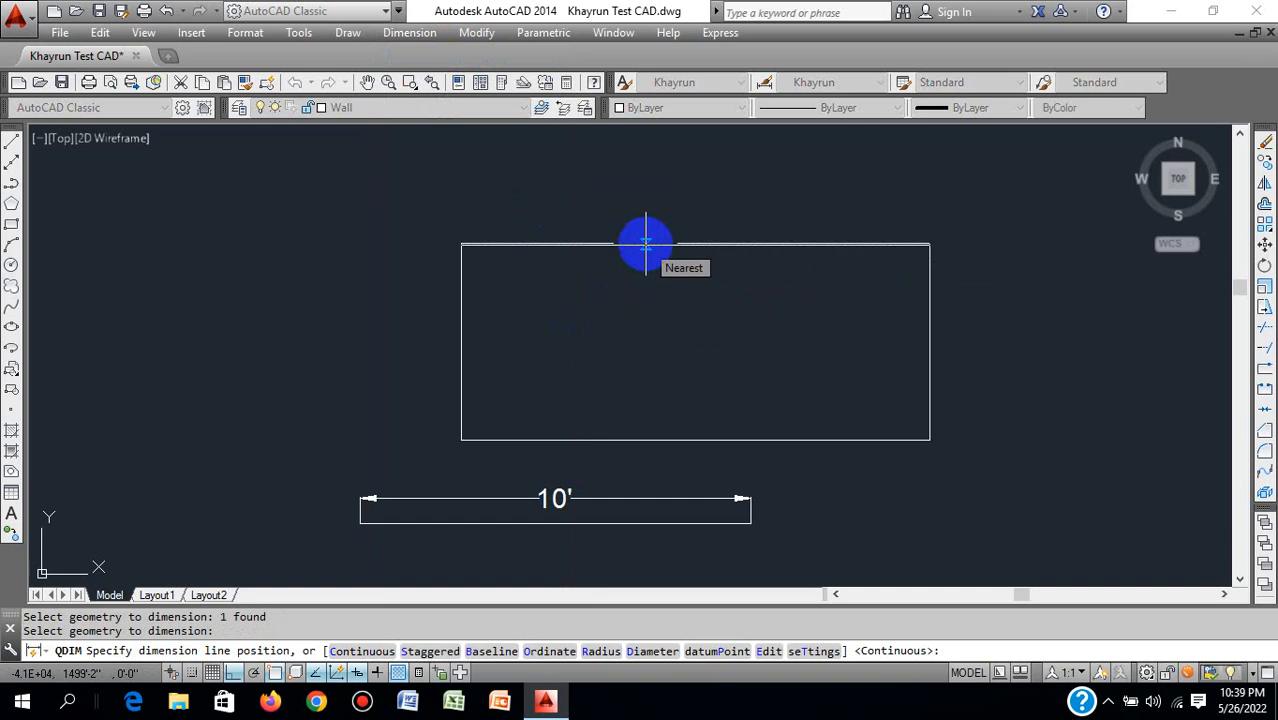
{"action": "left_click", "coordinate": [652, 228]}
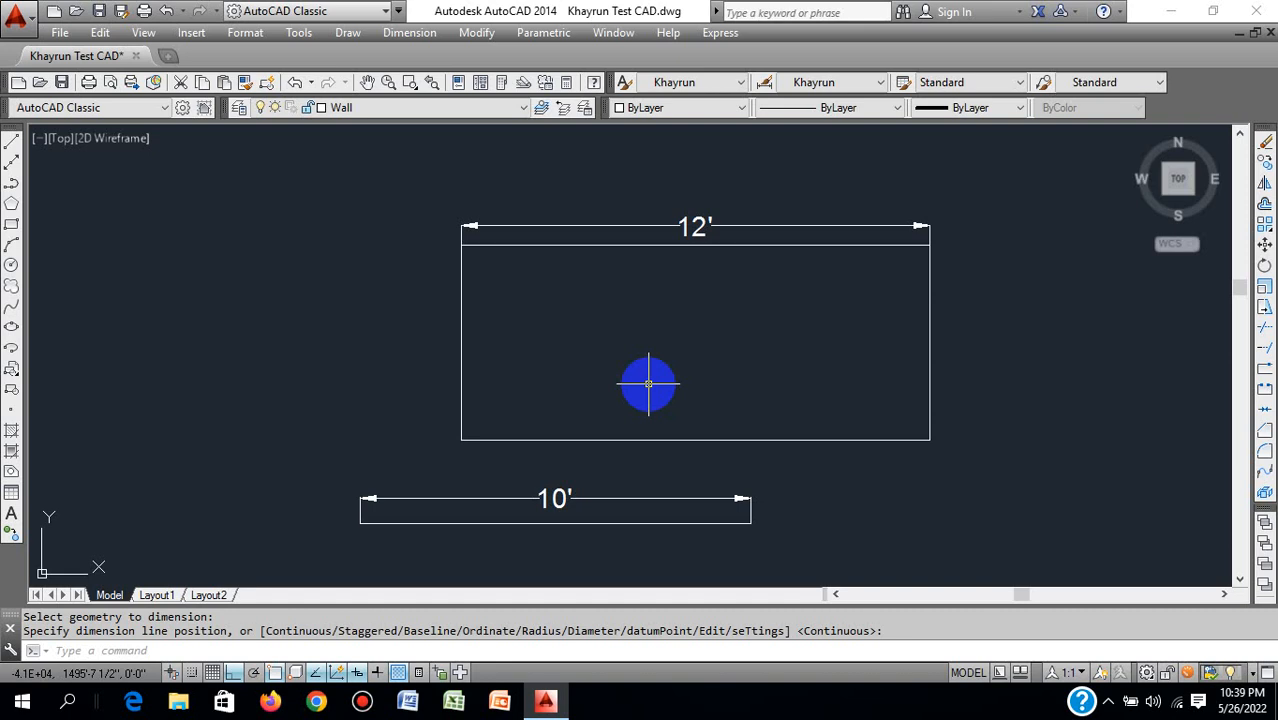
{"action": "key", "text": "Escape"}
Step: Add a Quick Dimension to the rectangle's right edge, placed just outside it
{"action": "key", "text": "Return"}
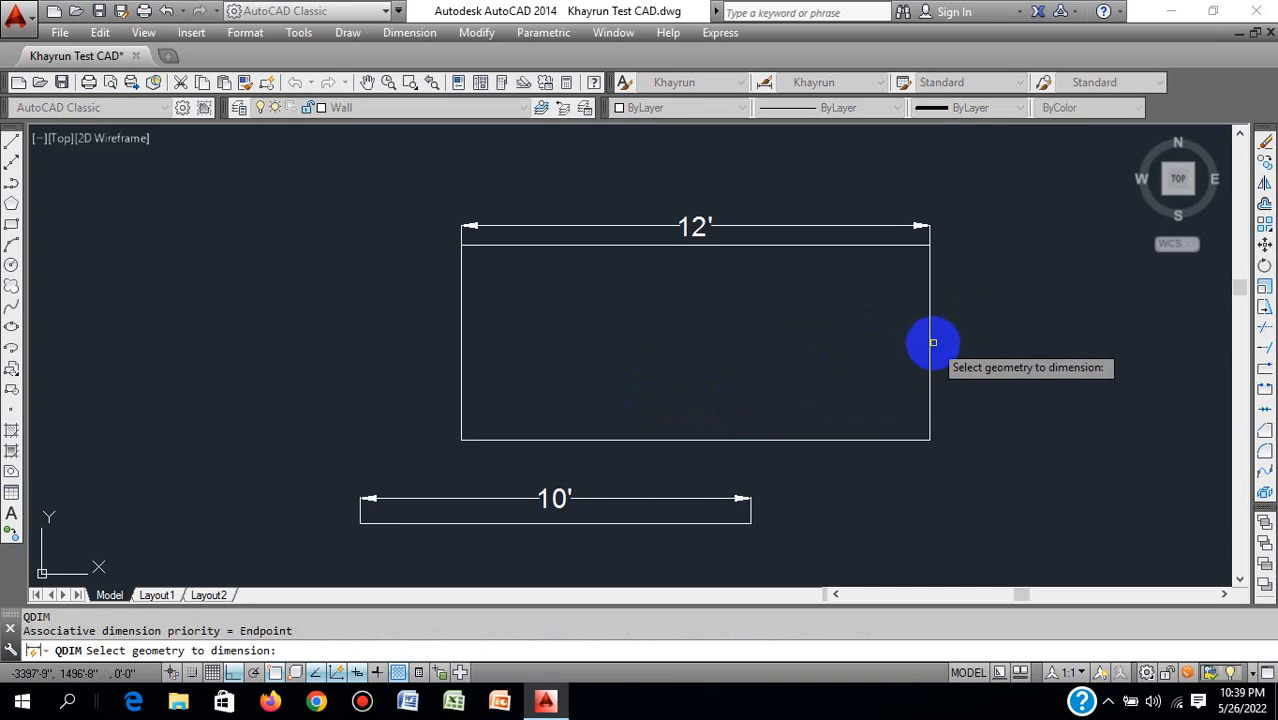
{"action": "left_click", "coordinate": [930, 349]}
{"action": "key", "text": "Return"}
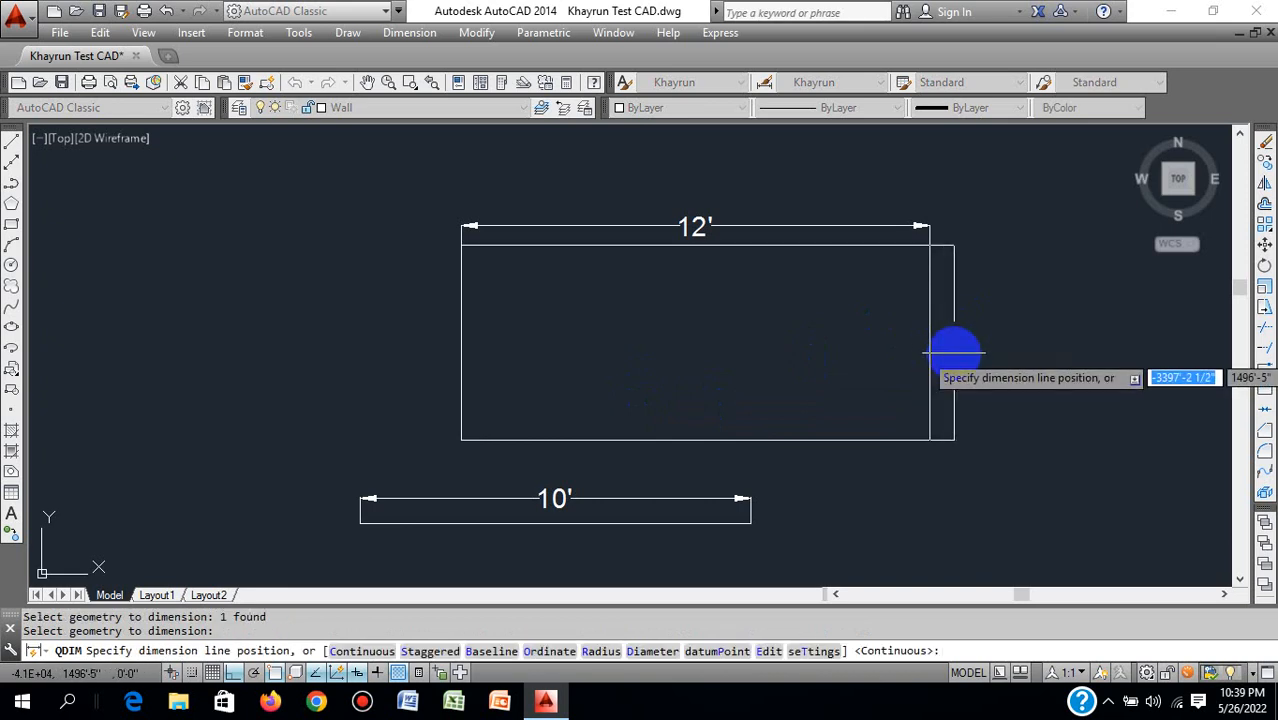
{"action": "left_click", "coordinate": [958, 349]}
{"action": "scroll", "coordinate": [600, 326], "scroll_direction": "down", "scroll_amount": 2}
{"action": "middle_click_drag", "start_coordinate": [591, 329], "coordinate": [585, 328]}
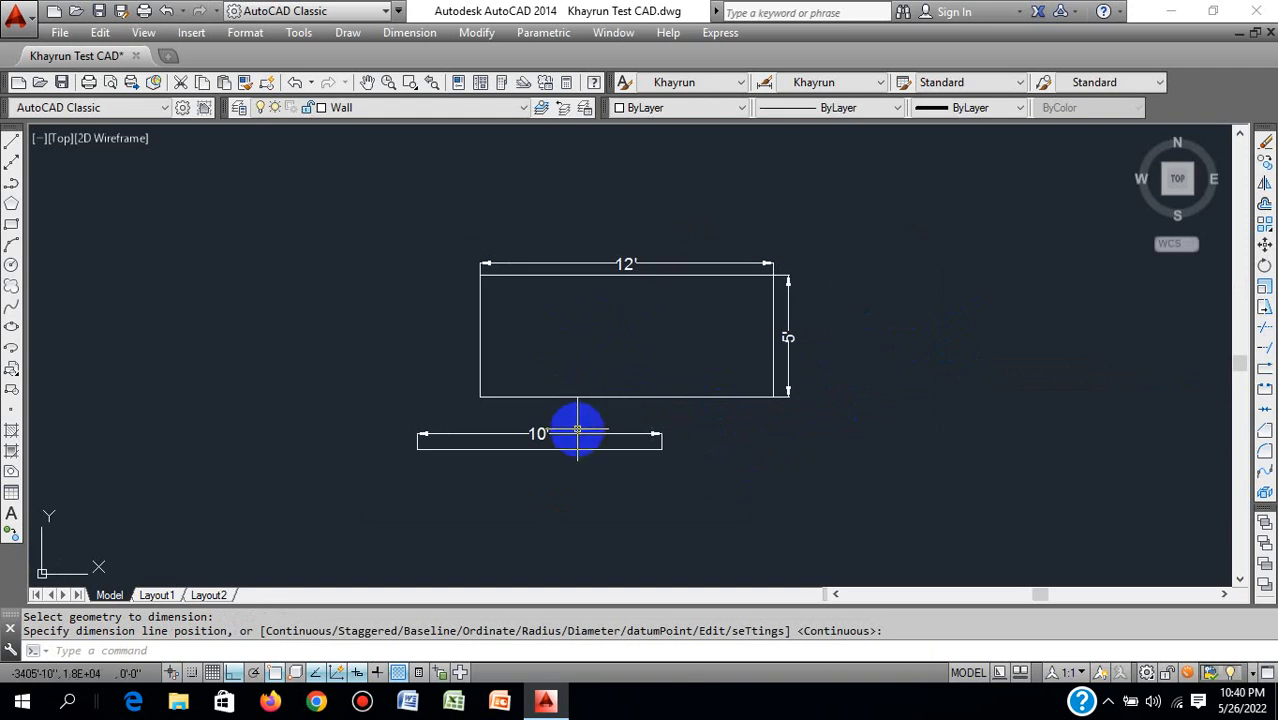
{"action": "mouse_move", "coordinate": [578, 433]}
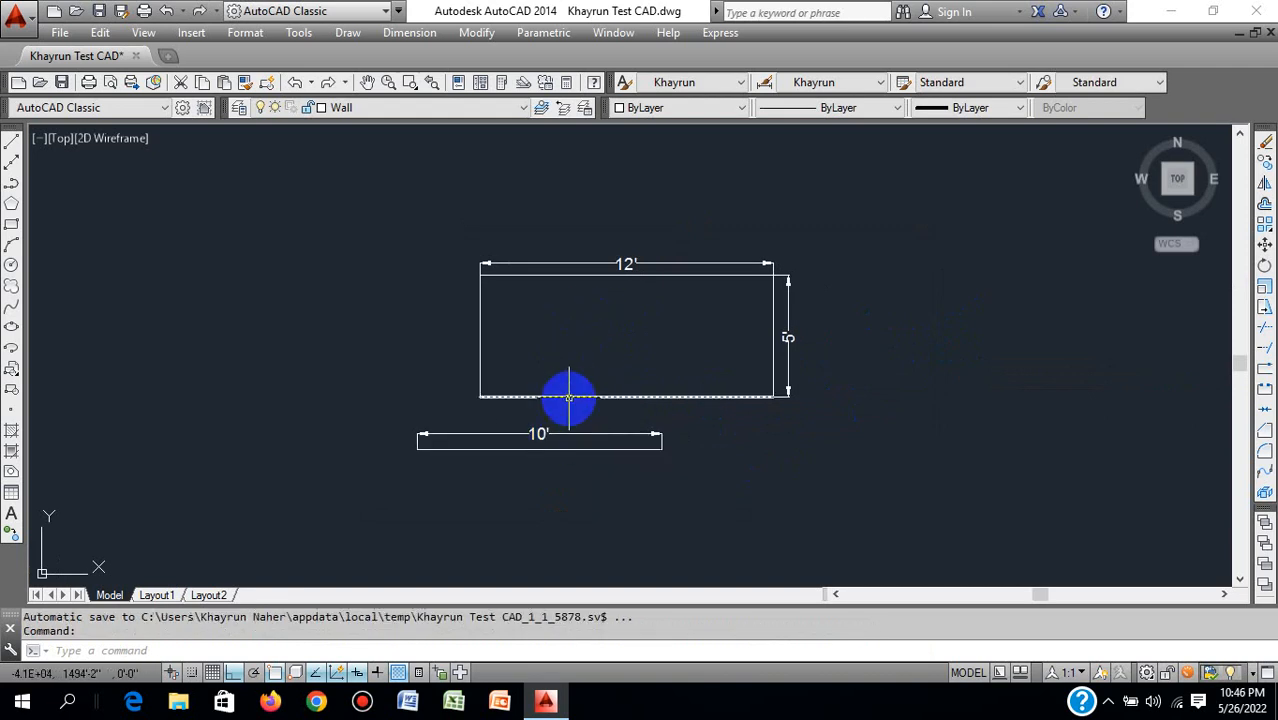
{"action": "key", "text": "Escape"}
{"action": "key", "text": "Escape"}
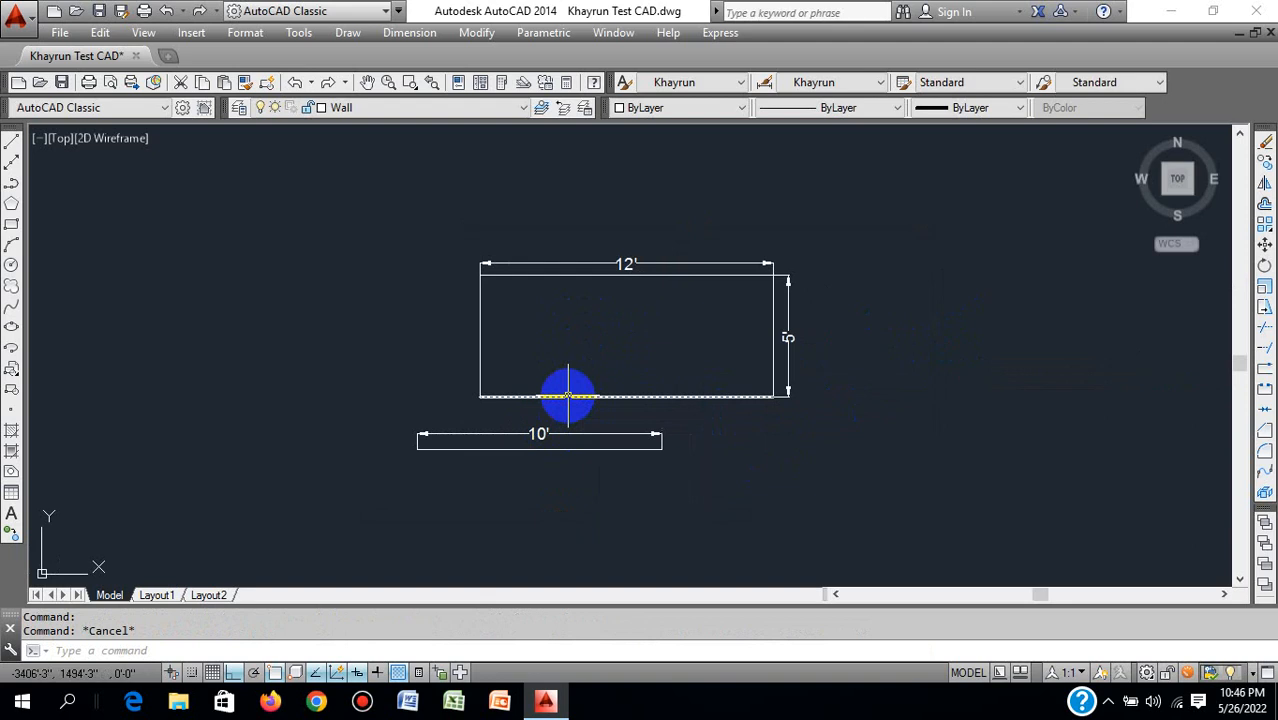
Step: Draw a series of vertical construction lines with XLINE's Ver option through irregularly spaced points right of the dimensioned rectangle
{"action": "mouse_move", "coordinate": [683, 340]}
{"action": "middle_mouse_down"}
{"action": "mouse_move", "coordinate": [491, 343]}
{"action": "mouse_move", "coordinate": [443, 363]}
{"action": "middle_mouse_up"}
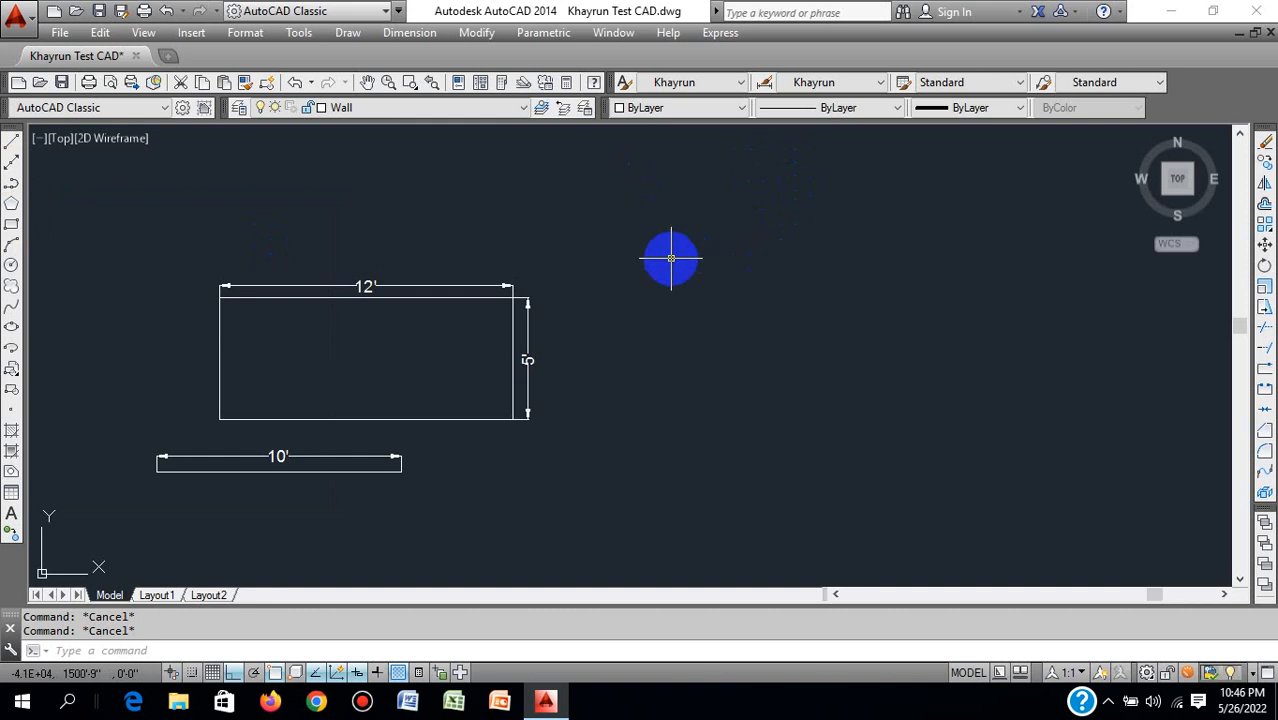
{"action": "left_click", "coordinate": [11, 162]}
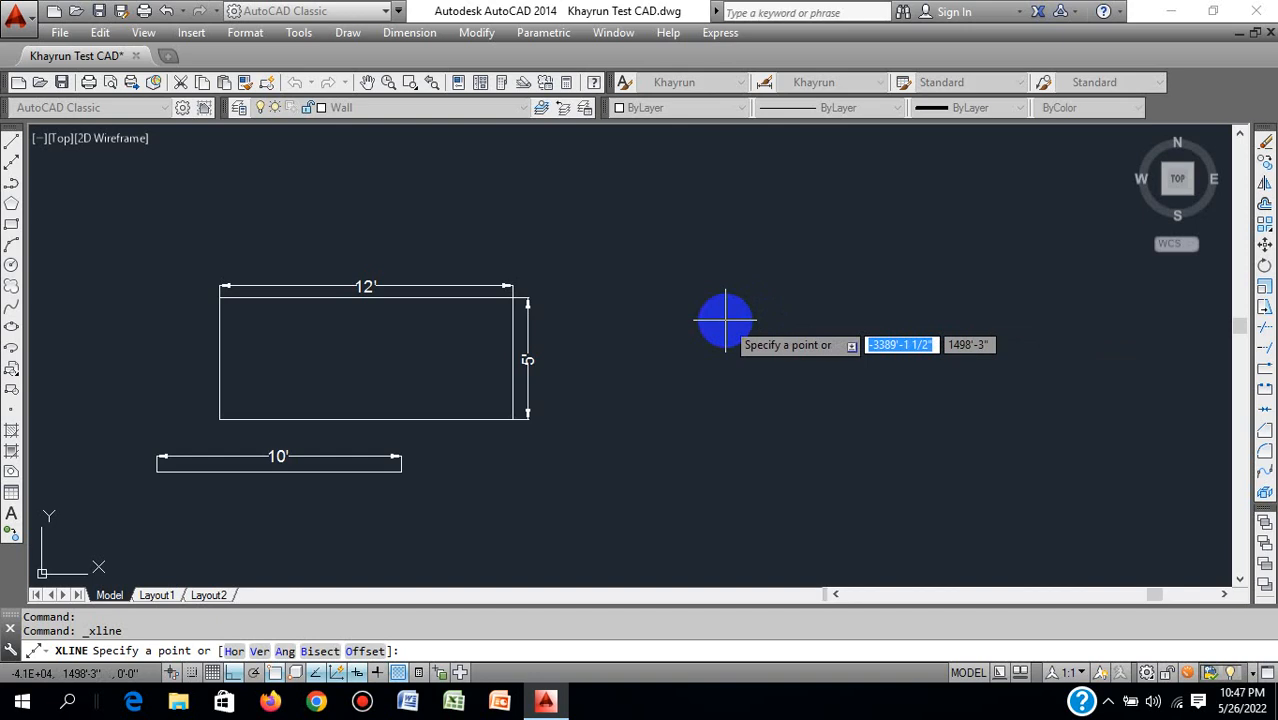
{"action": "key", "text": "Escape"}
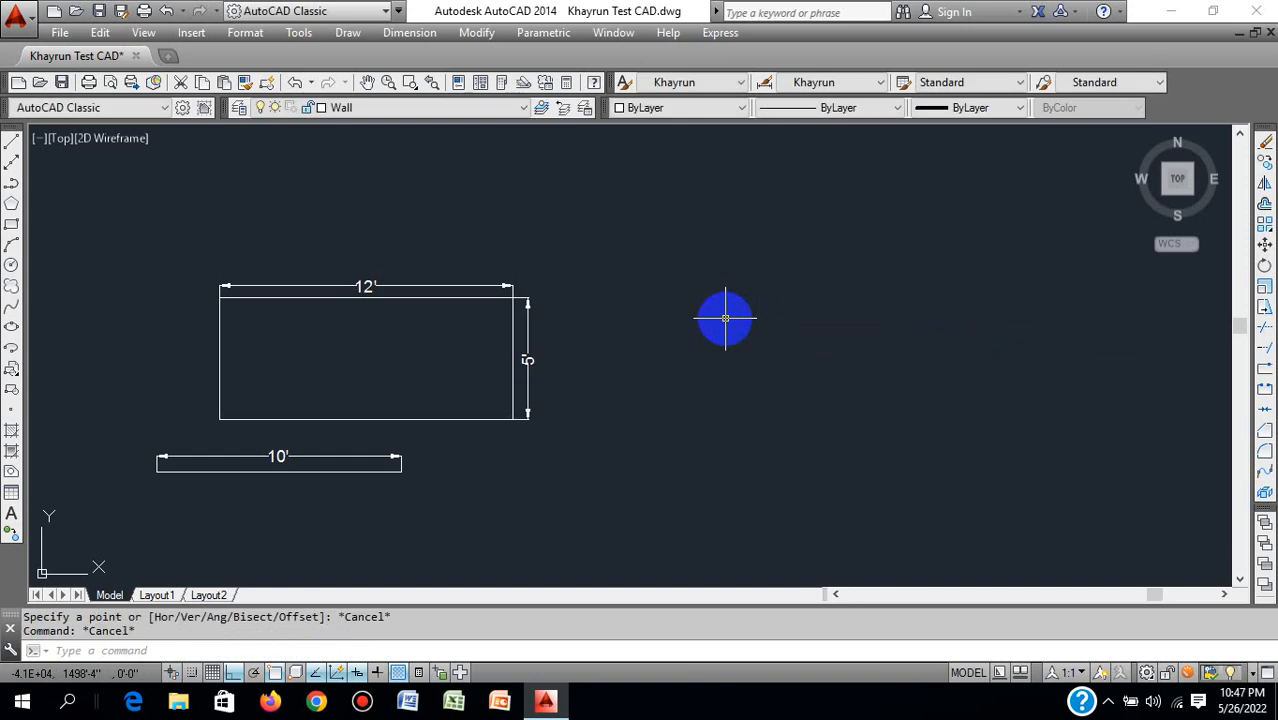
{"action": "type", "text": "xl"}
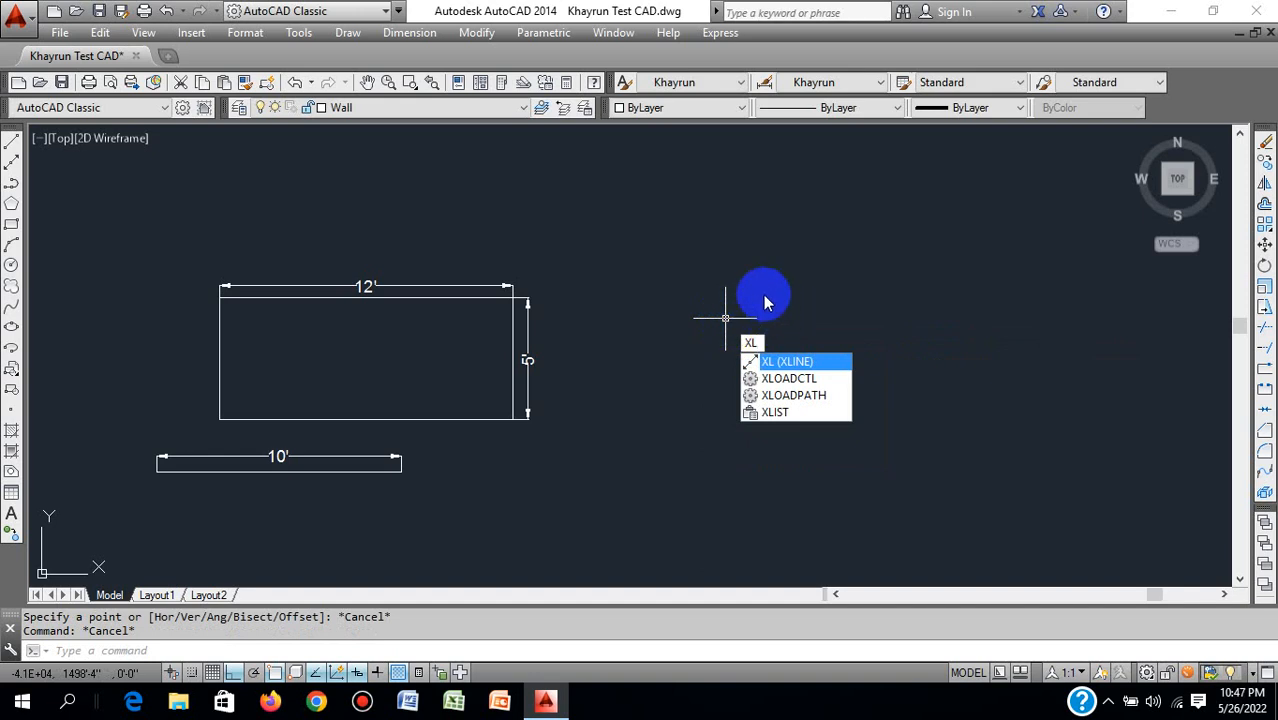
{"action": "key", "text": "Return"}
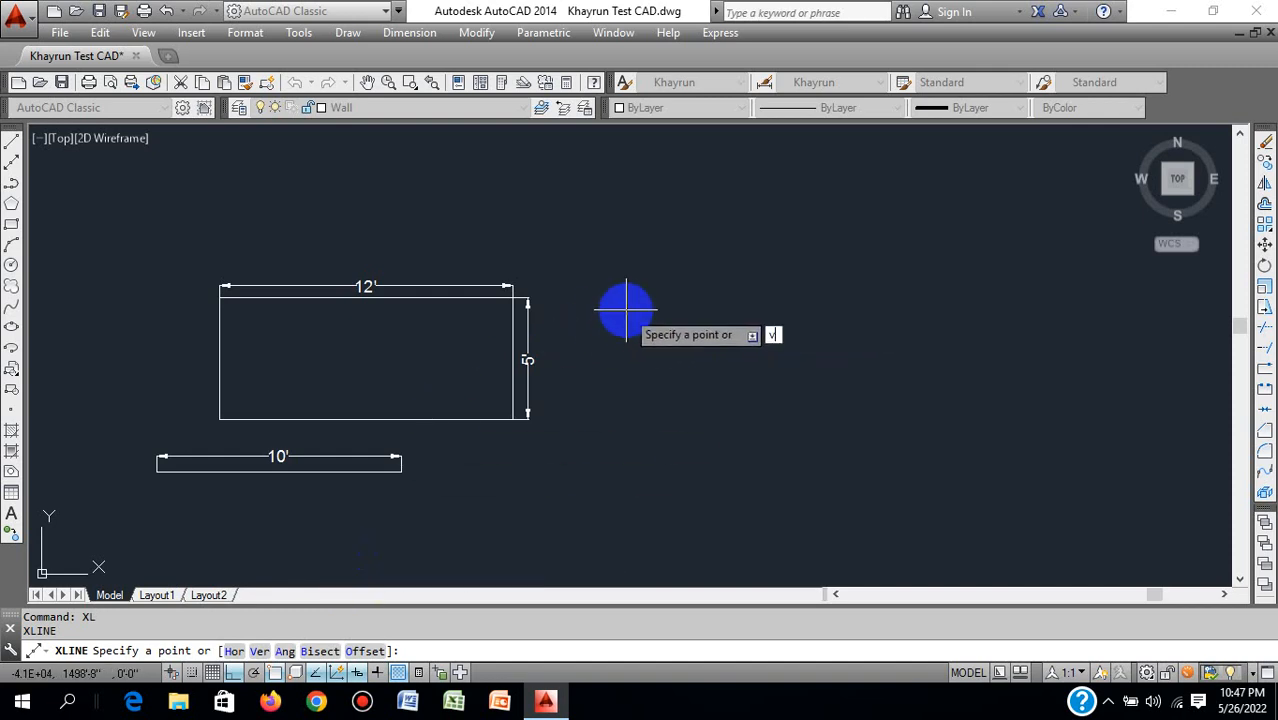
{"action": "key", "text": "Return"}
{"action": "left_click", "coordinate": [642, 277]}
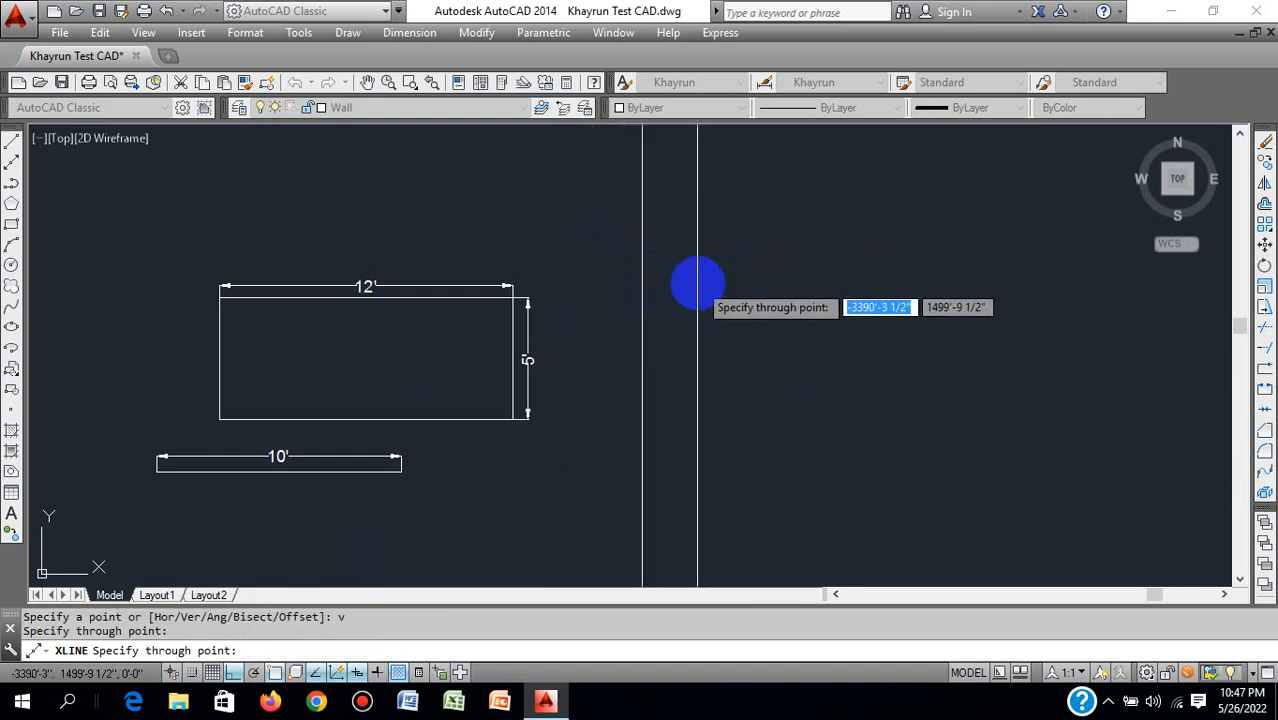
{"action": "left_click", "coordinate": [700, 286]}
{"action": "left_click", "coordinate": [781, 292]}
{"action": "left_click", "coordinate": [808, 295]}
{"action": "left_click", "coordinate": [841, 298]}
{"action": "left_click", "coordinate": [872, 300]}
{"action": "left_click", "coordinate": [916, 302]}
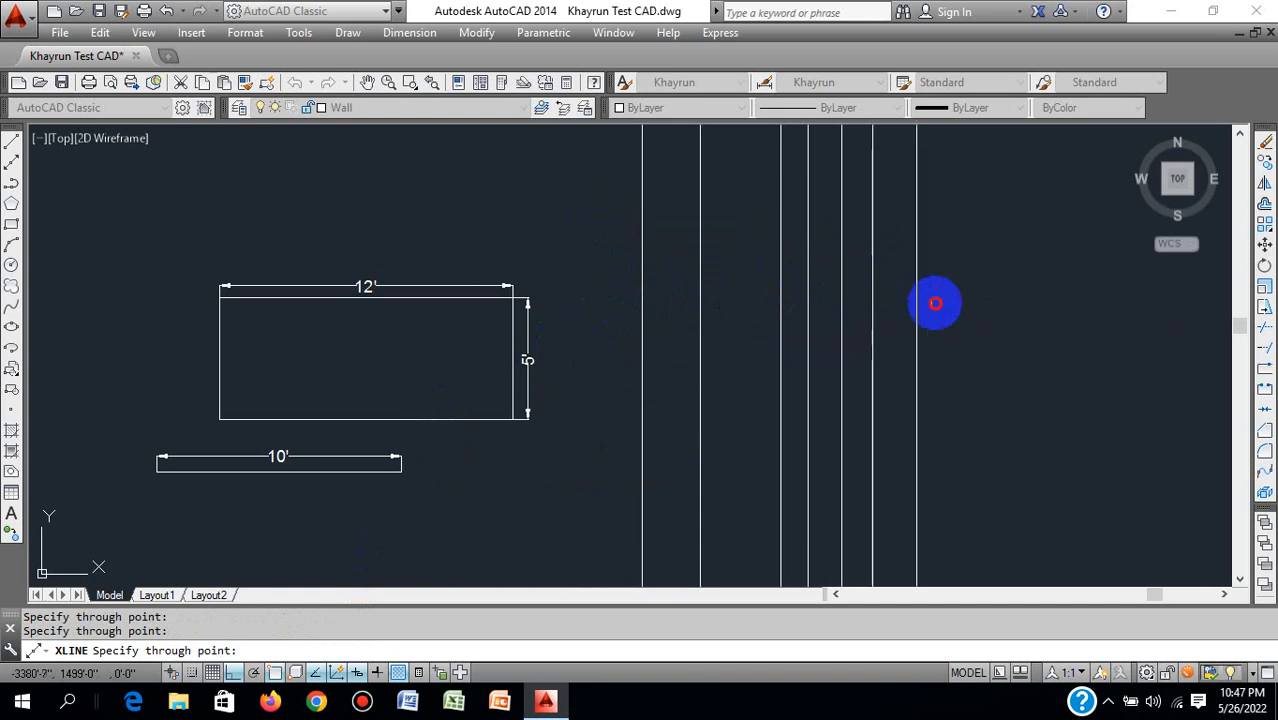
{"action": "left_click", "coordinate": [934, 303]}
{"action": "left_click", "coordinate": [971, 301]}
{"action": "left_click", "coordinate": [1018, 298]}
{"action": "left_click", "coordinate": [1041, 297]}
{"action": "left_click", "coordinate": [1121, 302]}
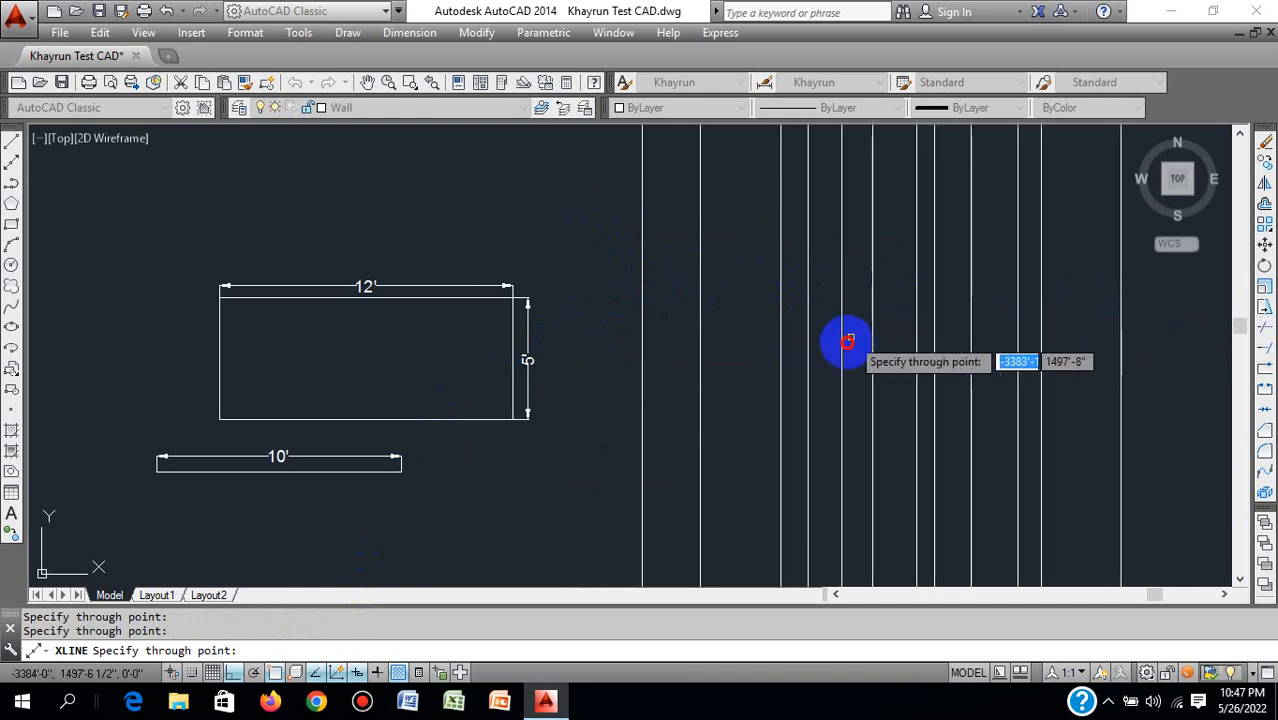
{"action": "left_click", "coordinate": [615, 322]}
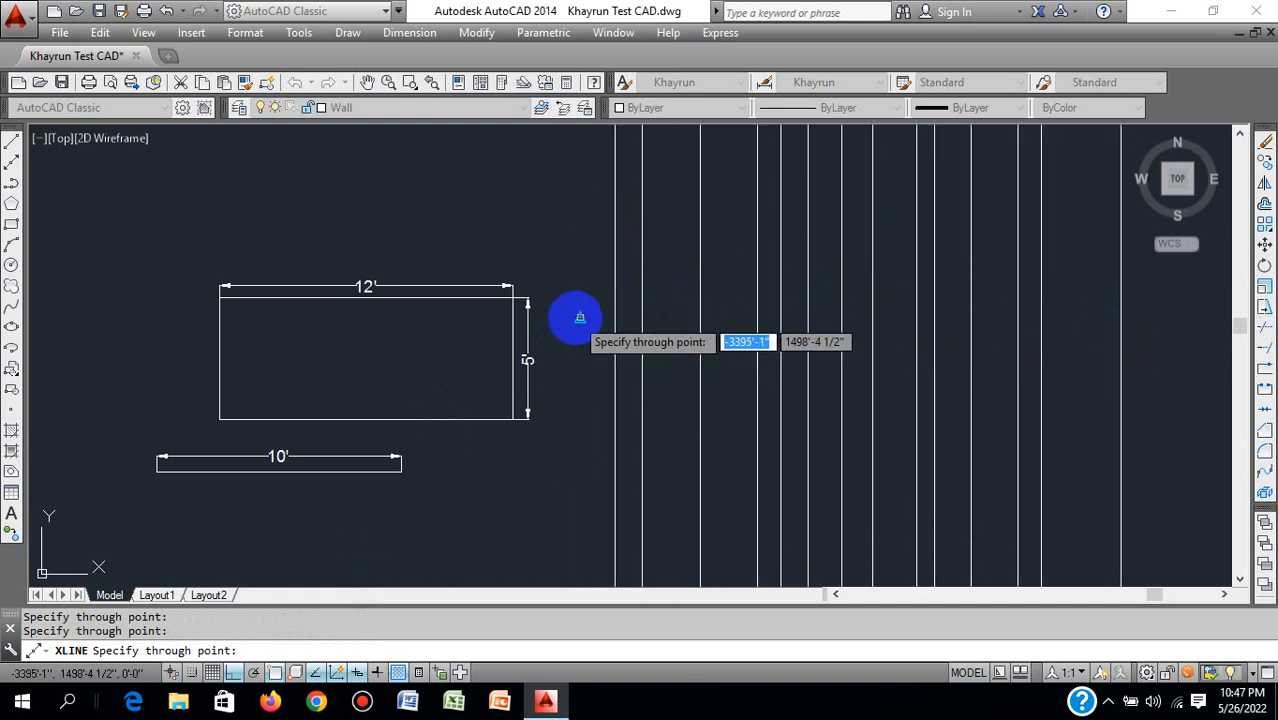
{"action": "left_click", "coordinate": [580, 317]}
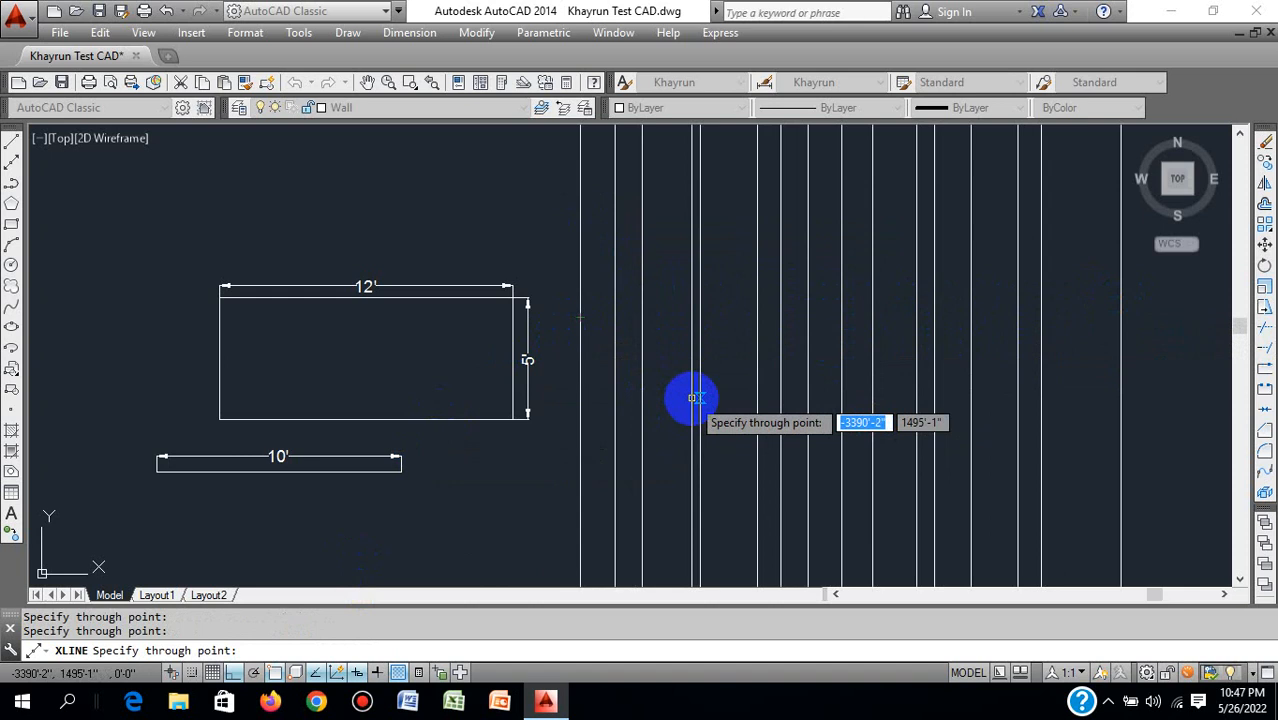
{"action": "key", "text": "Return"}
Step: Draw a series of horizontal construction lines with XLINE's Hor option at irregular heights, crossing the vertical ones
{"action": "key", "text": "Return"}
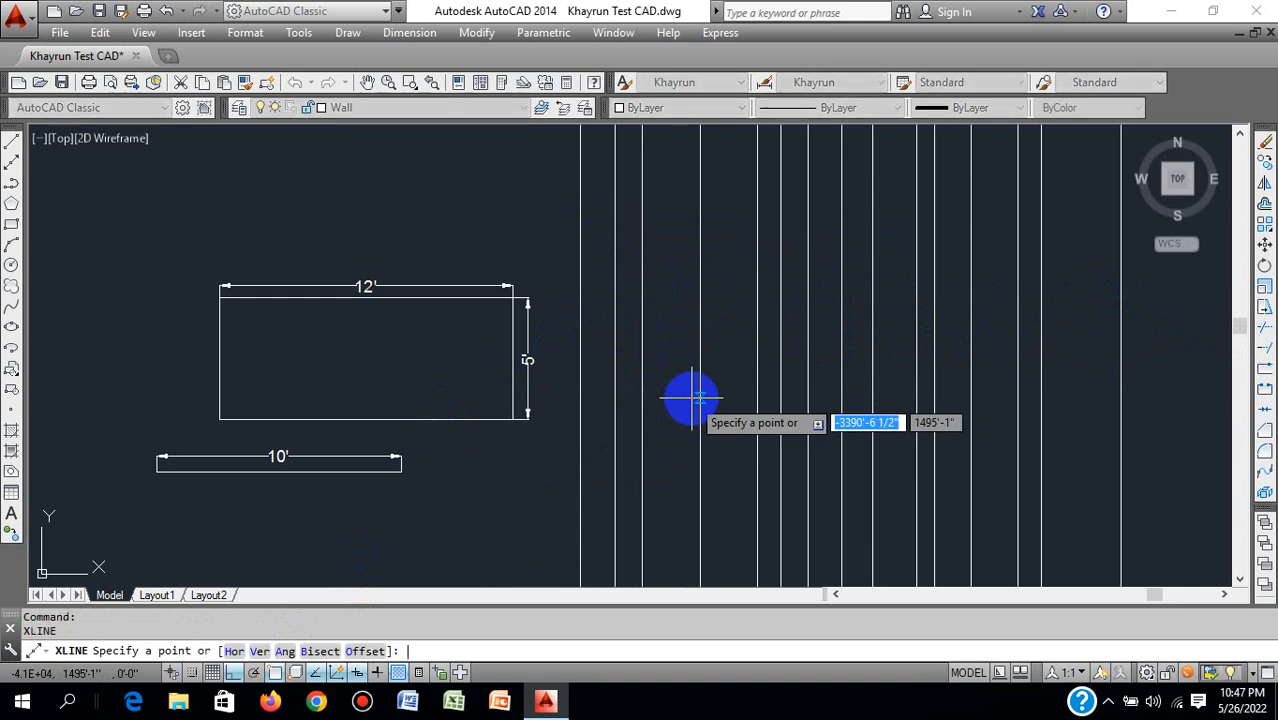
{"action": "type", "text": "h"}
{"action": "key", "text": "Return"}
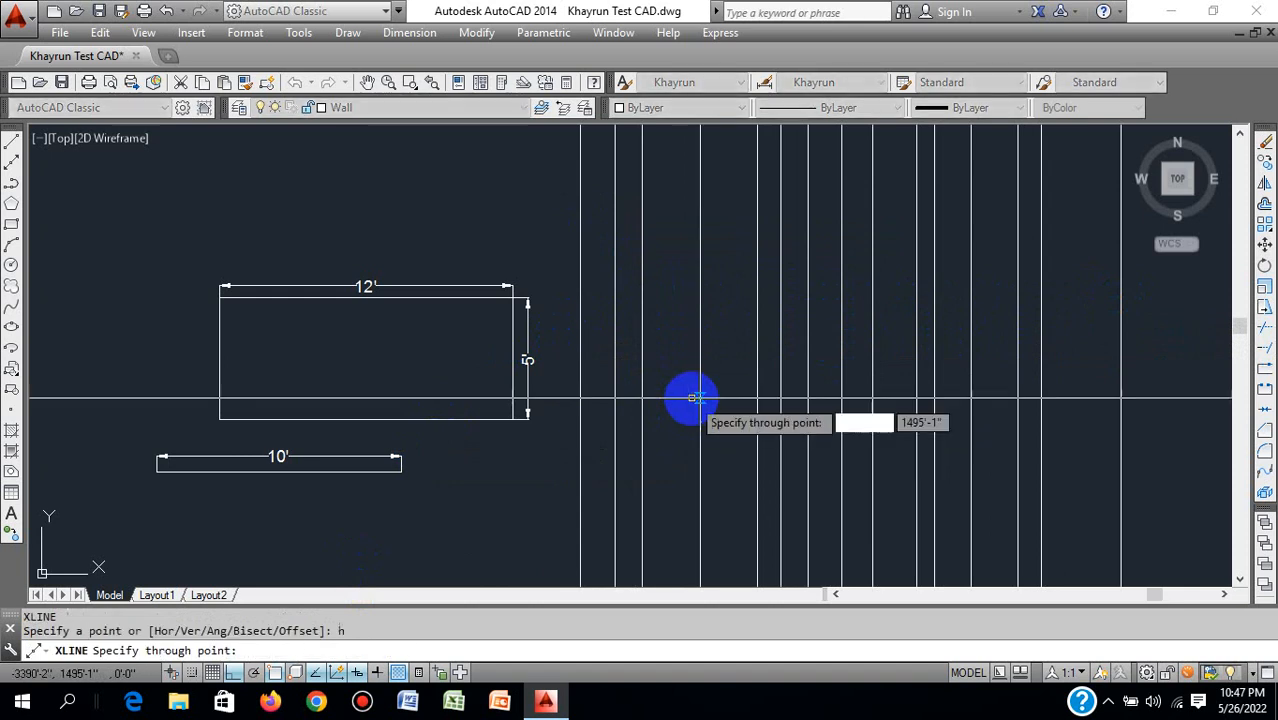
{"action": "left_click", "coordinate": [668, 481]}
{"action": "left_click", "coordinate": [662, 427]}
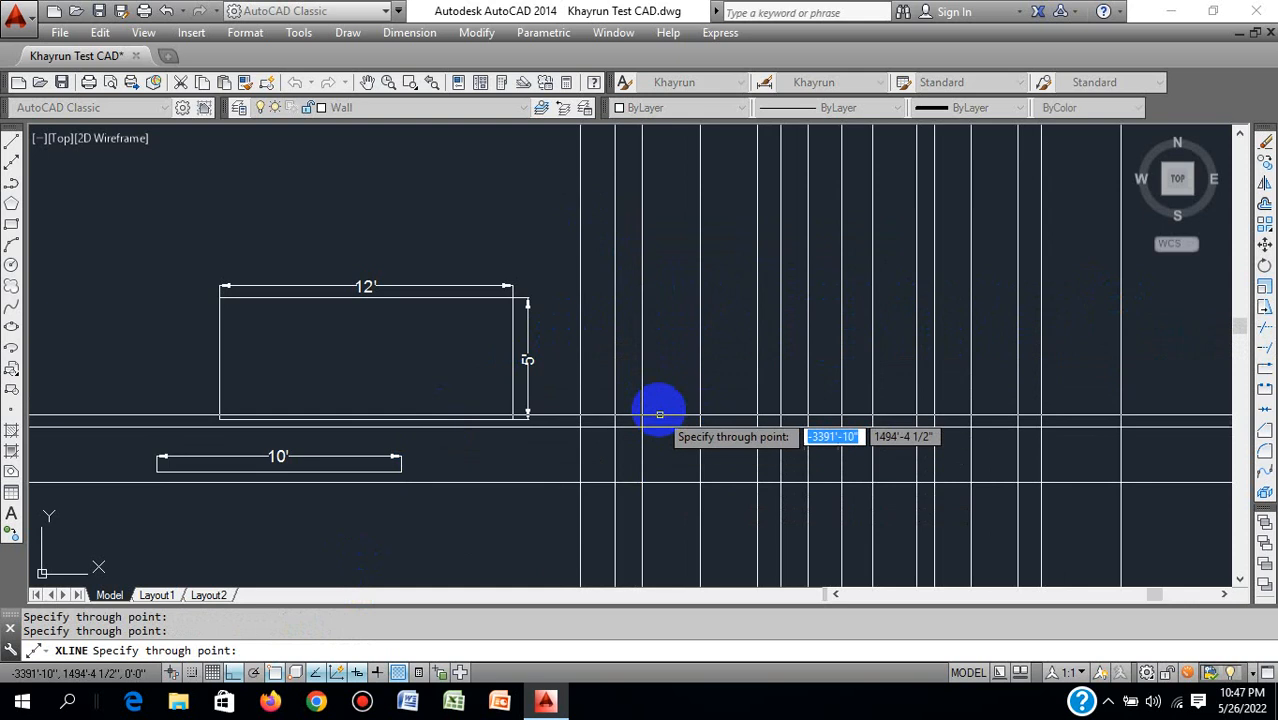
{"action": "left_click", "coordinate": [664, 340]}
{"action": "left_click", "coordinate": [665, 288]}
{"action": "left_click", "coordinate": [656, 204]}
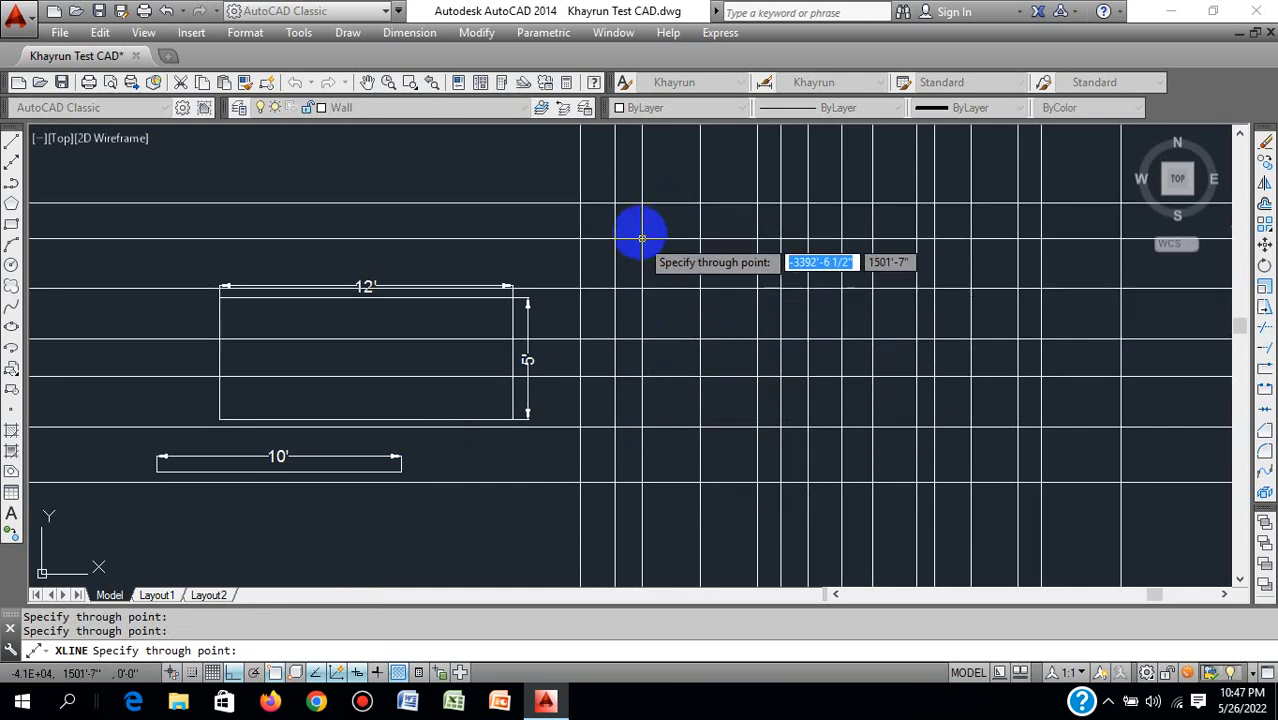
{"action": "left_click", "coordinate": [650, 243]}
{"action": "left_click", "coordinate": [652, 366]}
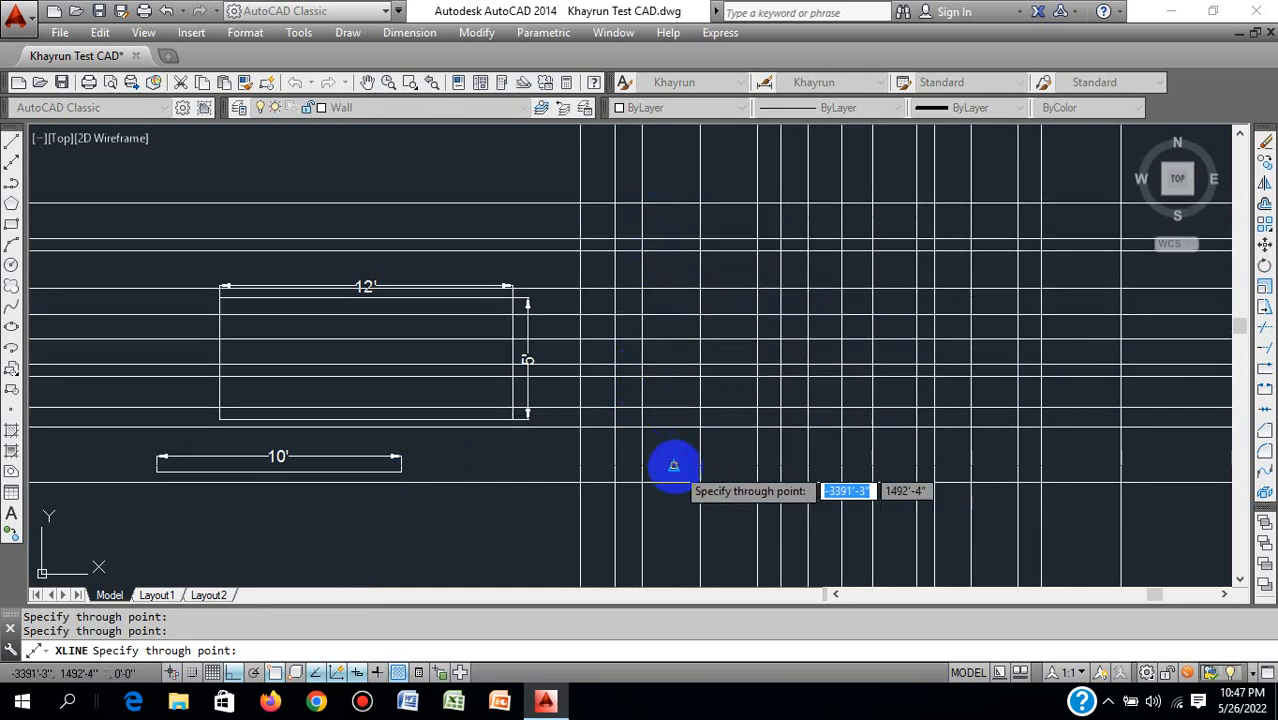
{"action": "left_click", "coordinate": [739, 337]}
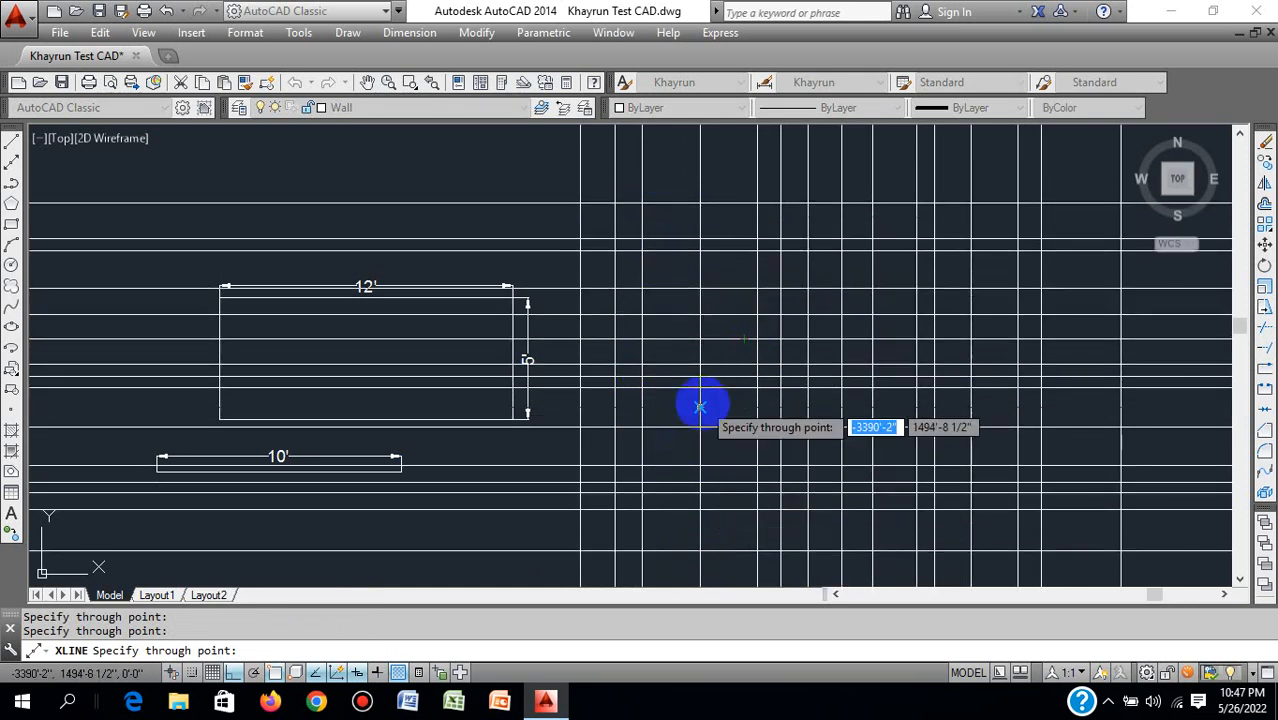
{"action": "key", "text": "Escape"}
{"action": "key", "text": "Escape"}
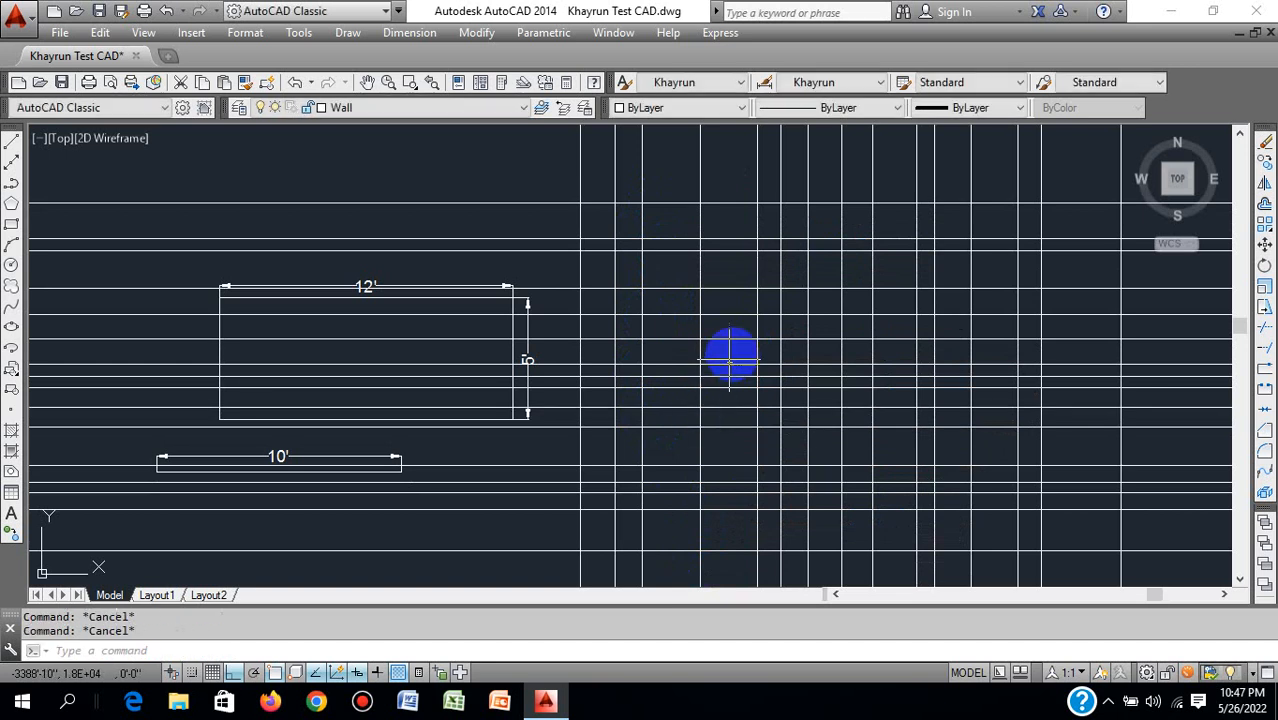
Step: Delete all the vertical and horizontal construction lines, keeping the rectangle, the 10' line and their dimensions
{"action": "scroll", "coordinate": [749, 331], "scroll_direction": "down", "scroll_amount": 4}
{"action": "middle_click_drag", "start_coordinate": [781, 390], "coordinate": [809, 309]}
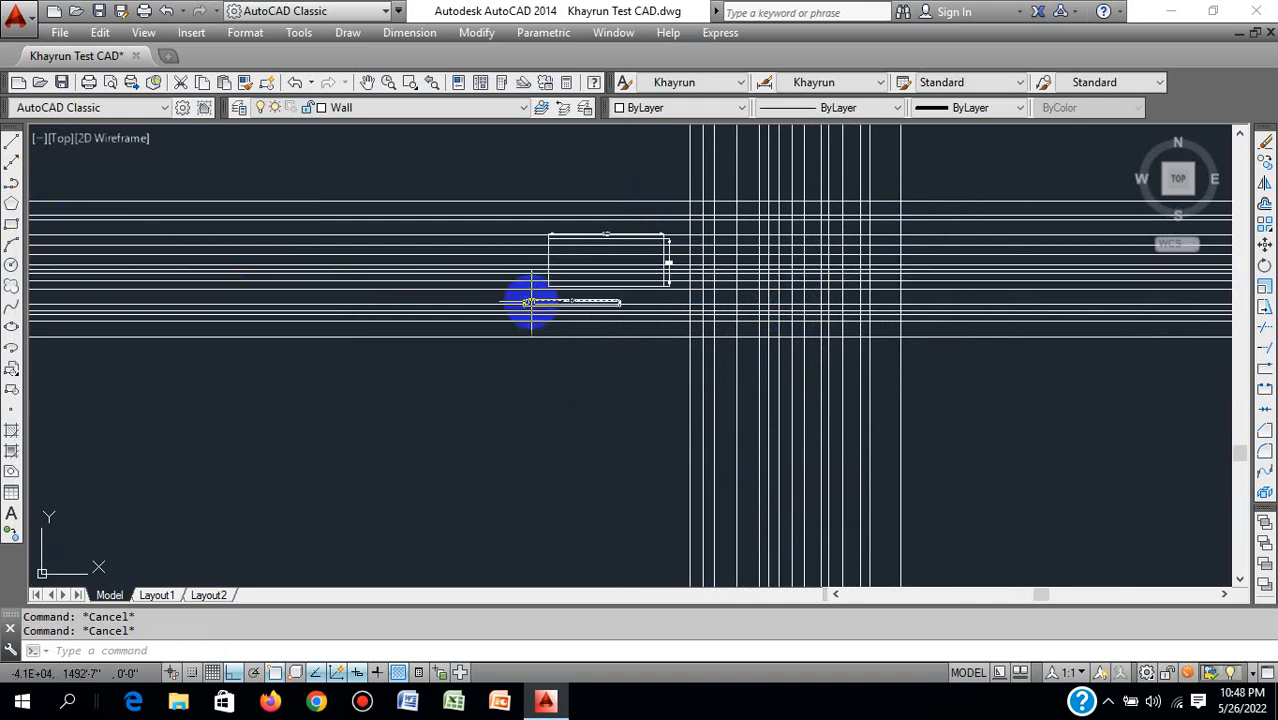
{"action": "scroll", "coordinate": [560, 312], "scroll_direction": "down", "scroll_amount": 2}
{"action": "scroll", "coordinate": [586, 326], "scroll_direction": "up", "scroll_amount": 4}
{"action": "middle_click_drag", "start_coordinate": [760, 348], "coordinate": [608, 436]}
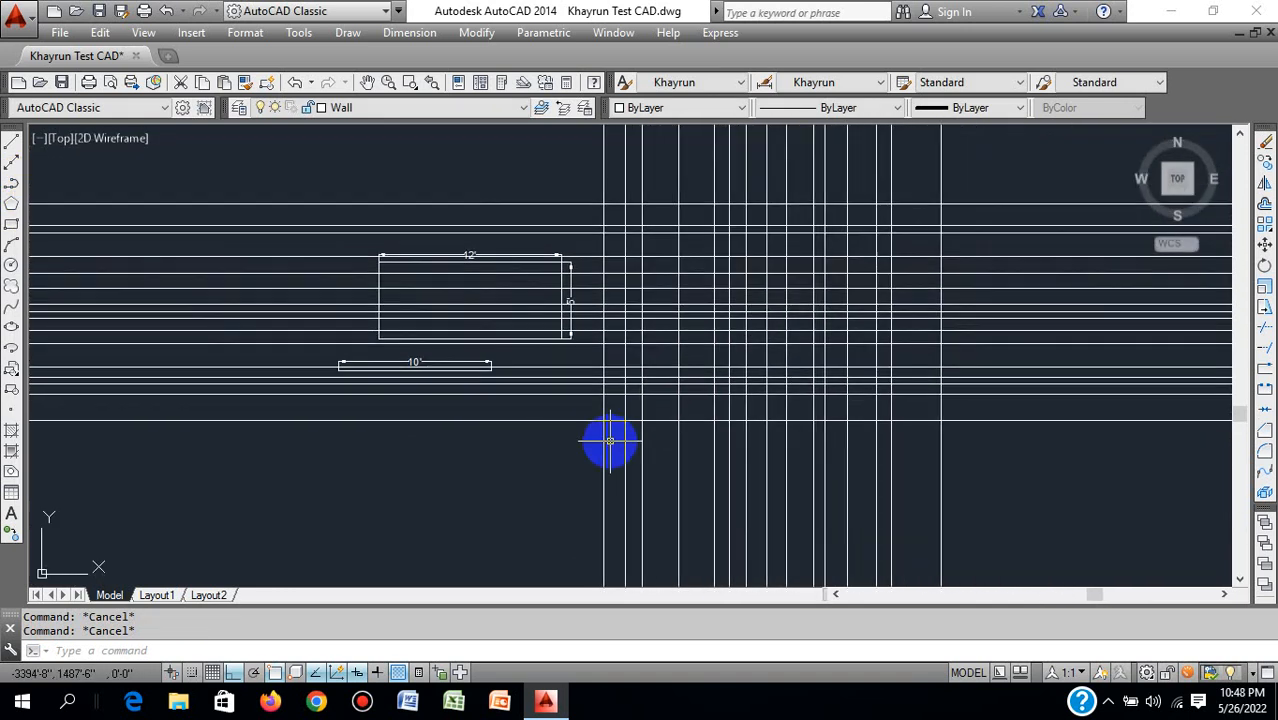
{"action": "scroll", "coordinate": [830, 375], "scroll_direction": "down", "scroll_amount": 2}
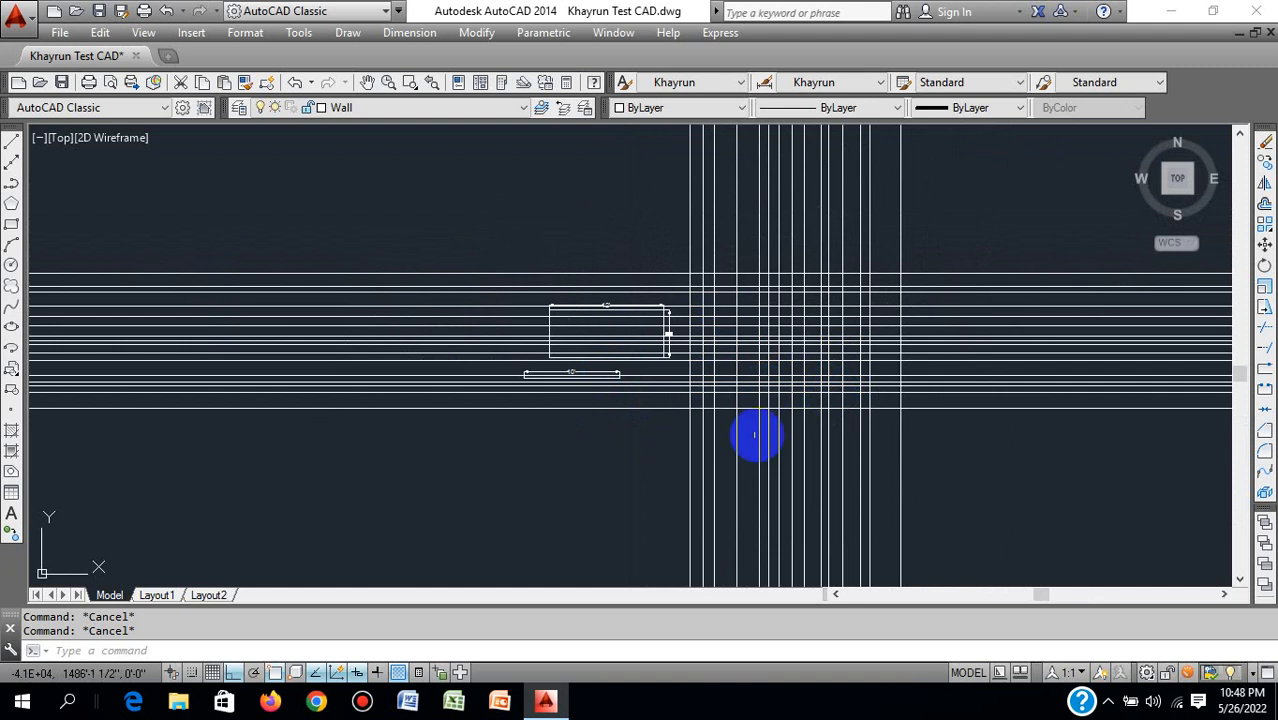
{"action": "left_click", "coordinate": [970, 245]}
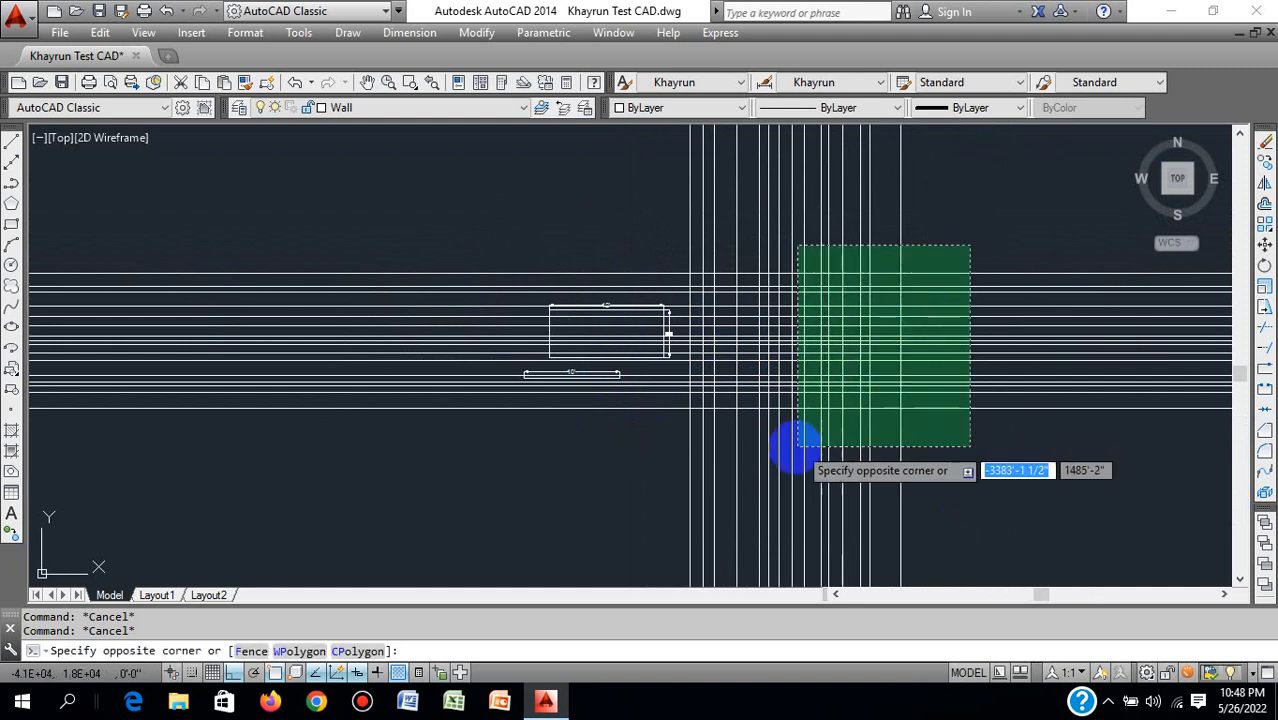
{"action": "left_click", "coordinate": [688, 462]}
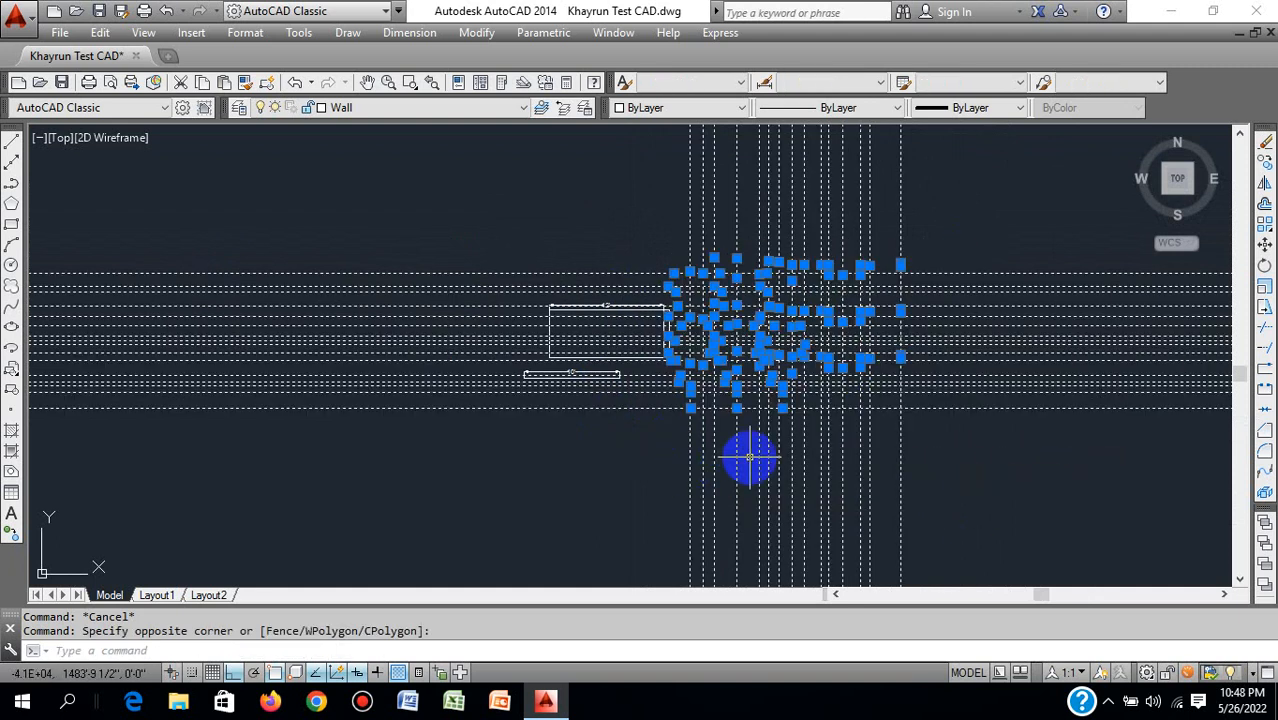
{"action": "key", "text": "Delete"}
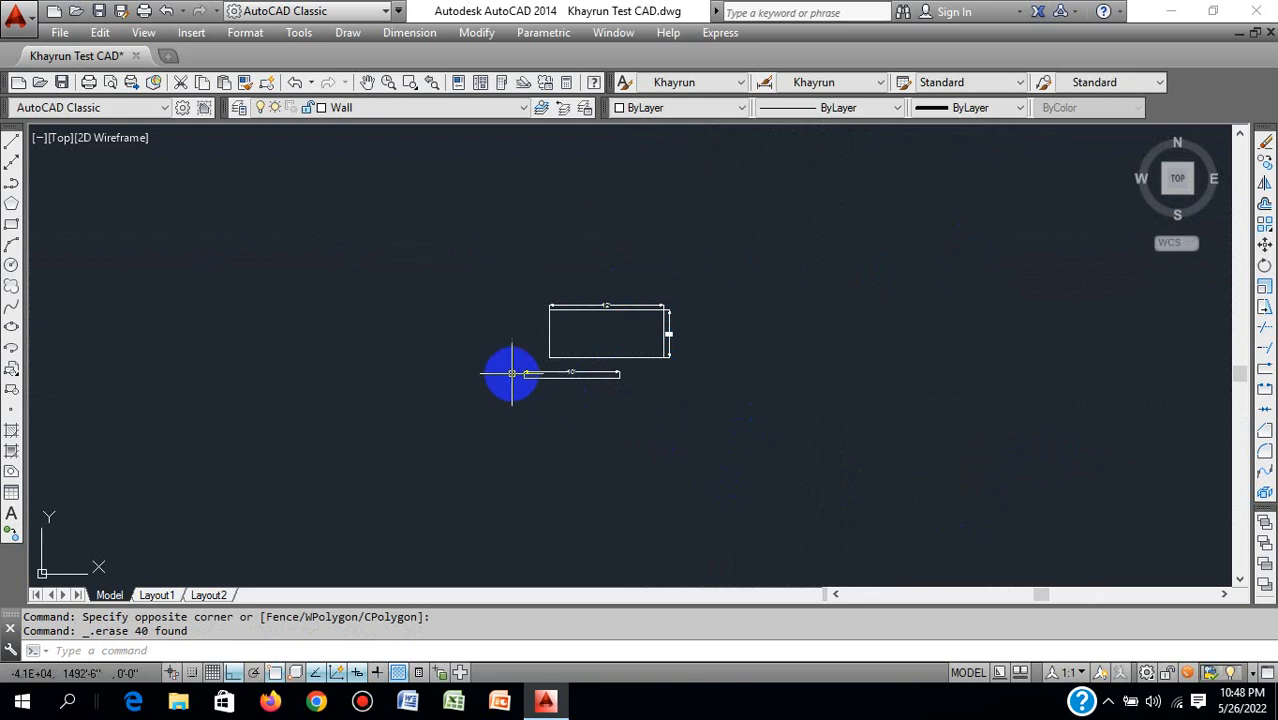
{"action": "key", "text": "Escape"}
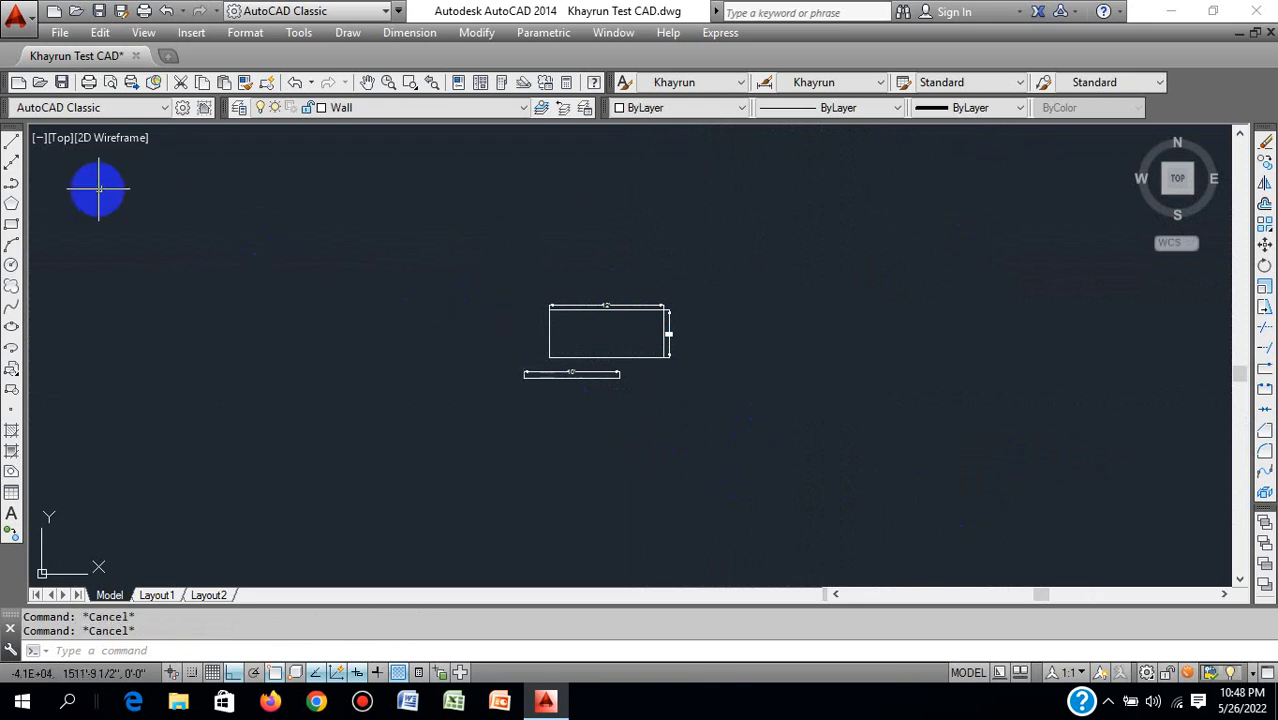
Step: Start a polyline right of the rectangle with a 2' segment to the right and a 5' segment straight down
{"action": "left_click", "coordinate": [12, 185]}
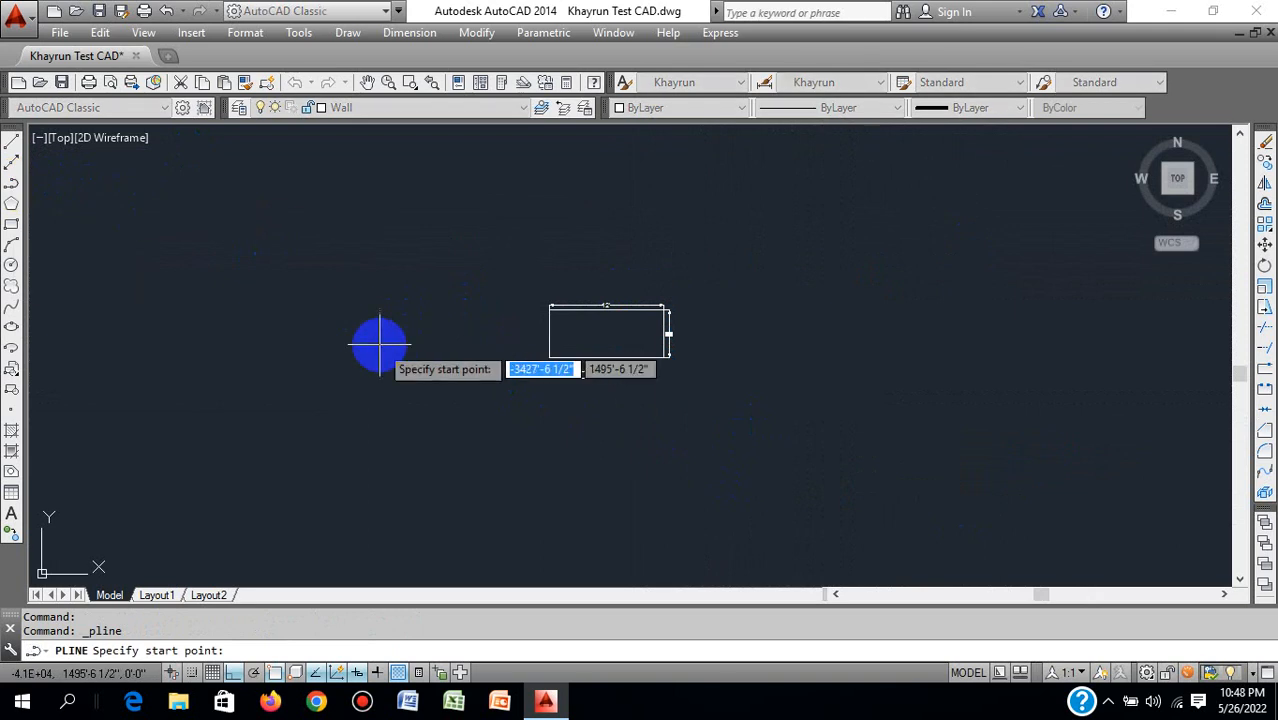
{"action": "left_click", "coordinate": [745, 314]}
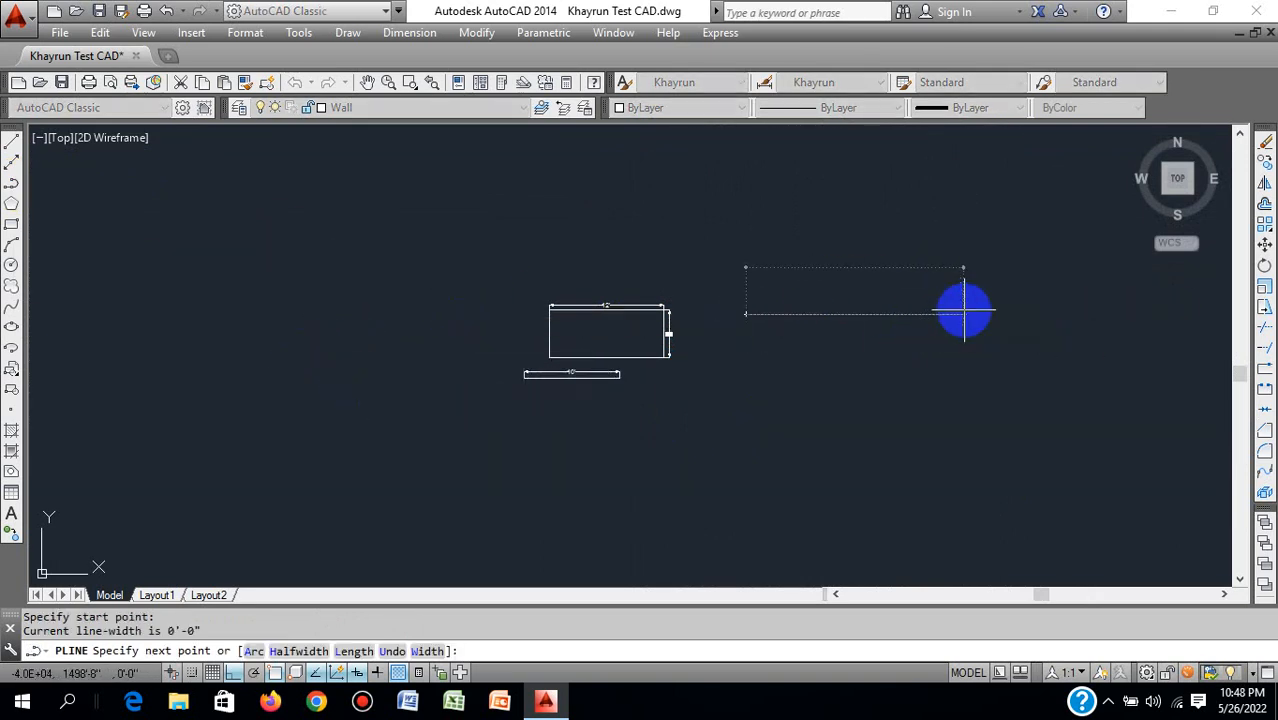
{"action": "type", "text": "2'"}
{"action": "key", "text": "Return"}
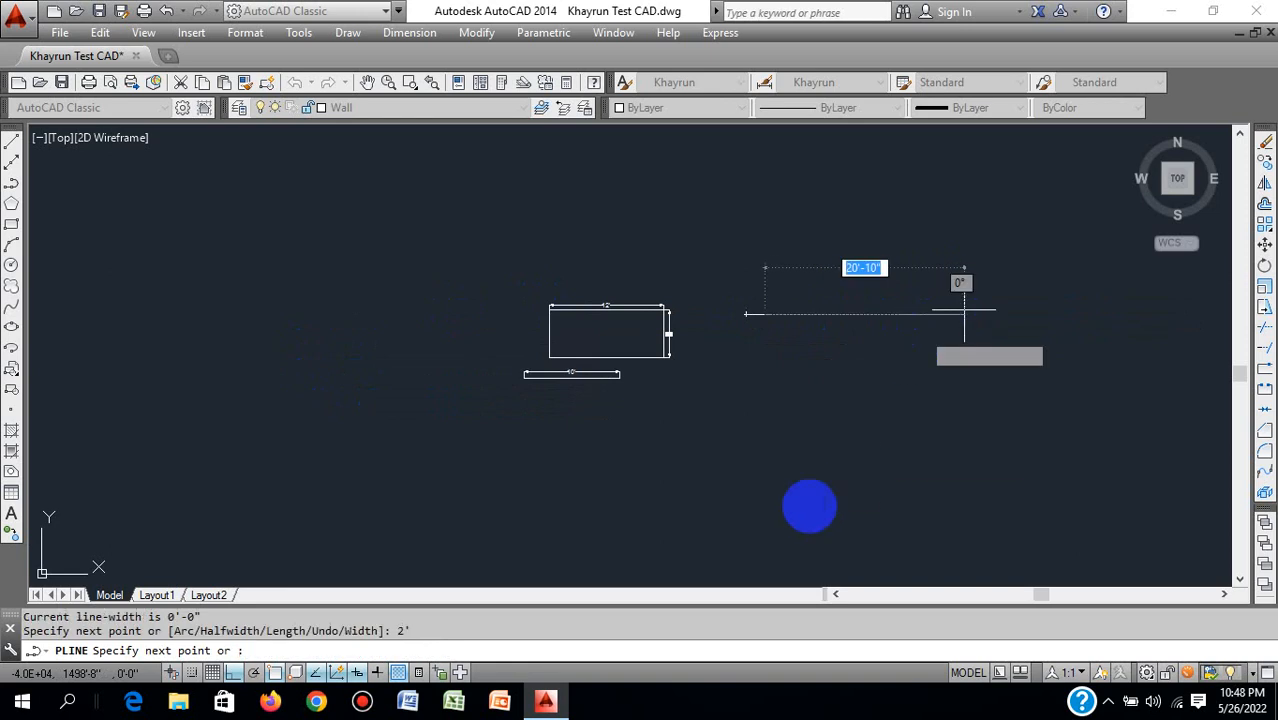
{"action": "type", "text": "5"}
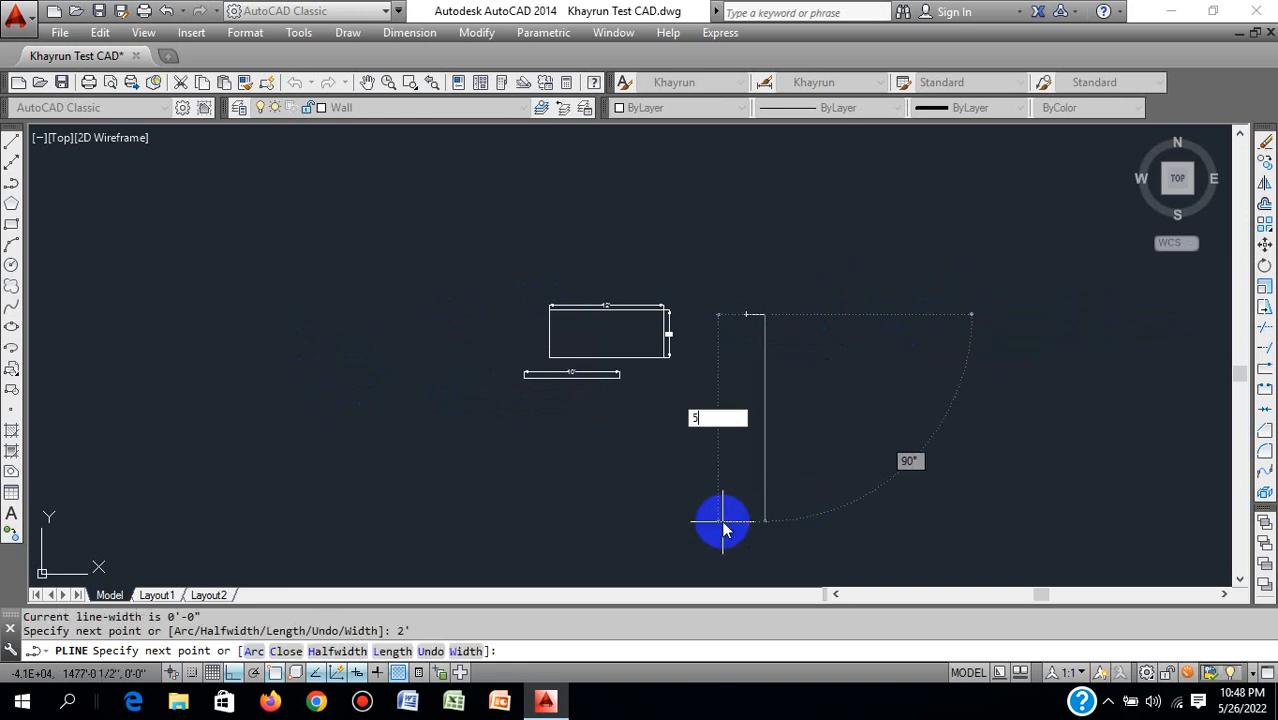
{"action": "type", "text": "'"}
{"action": "key", "text": "Return"}
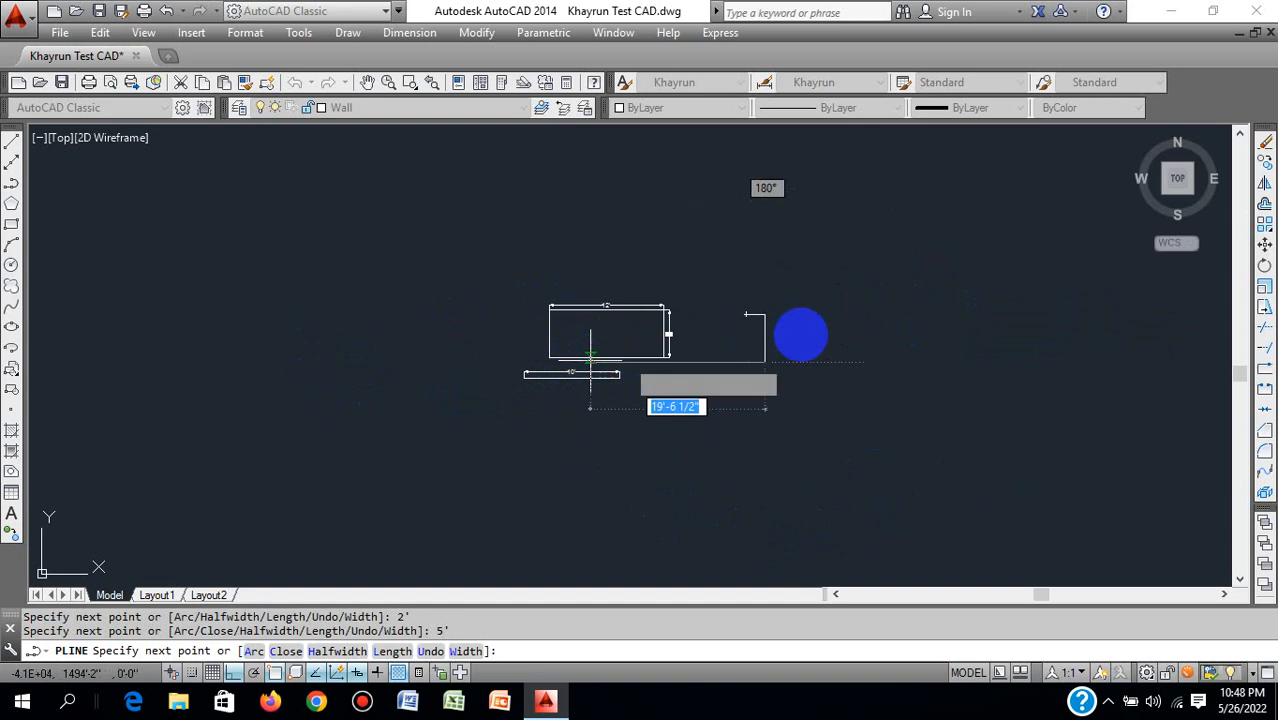
Step: Undo both polyline segments back to the start point within the running Polyline command
{"action": "key", "text": "u"}
{"action": "key", "text": "Return"}
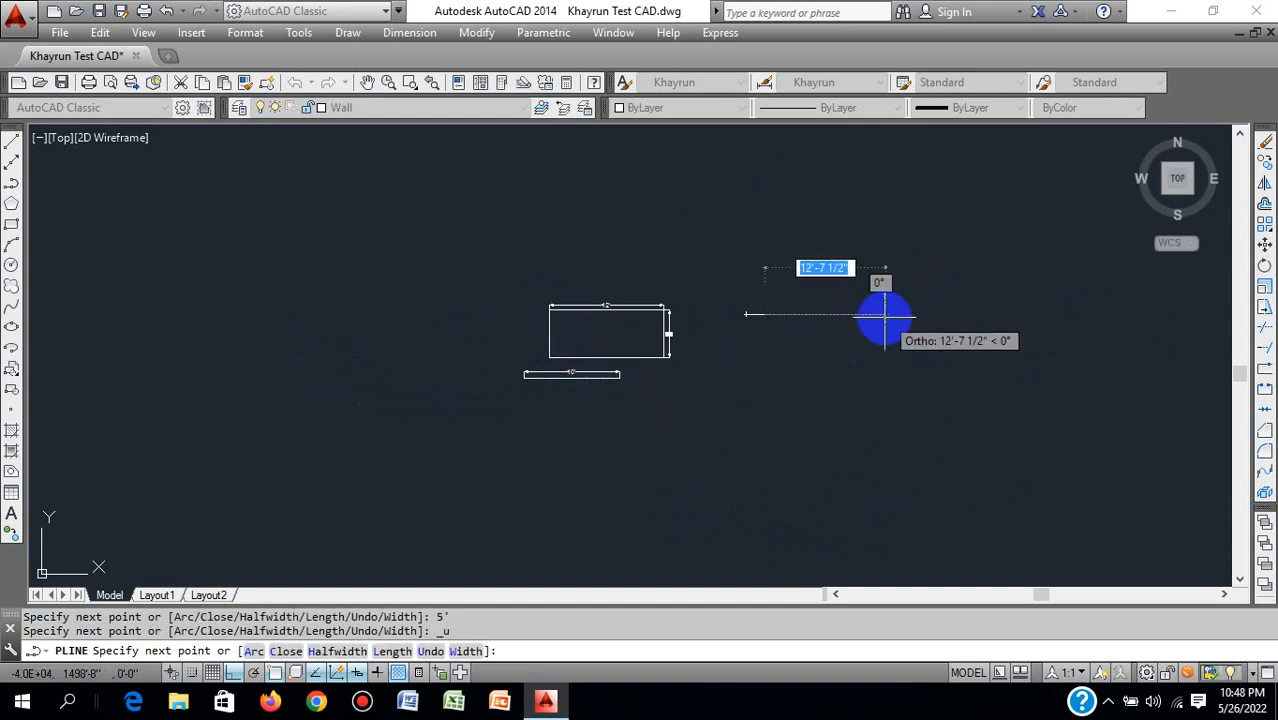
{"action": "key", "text": "u"}
{"action": "key", "text": "Return"}
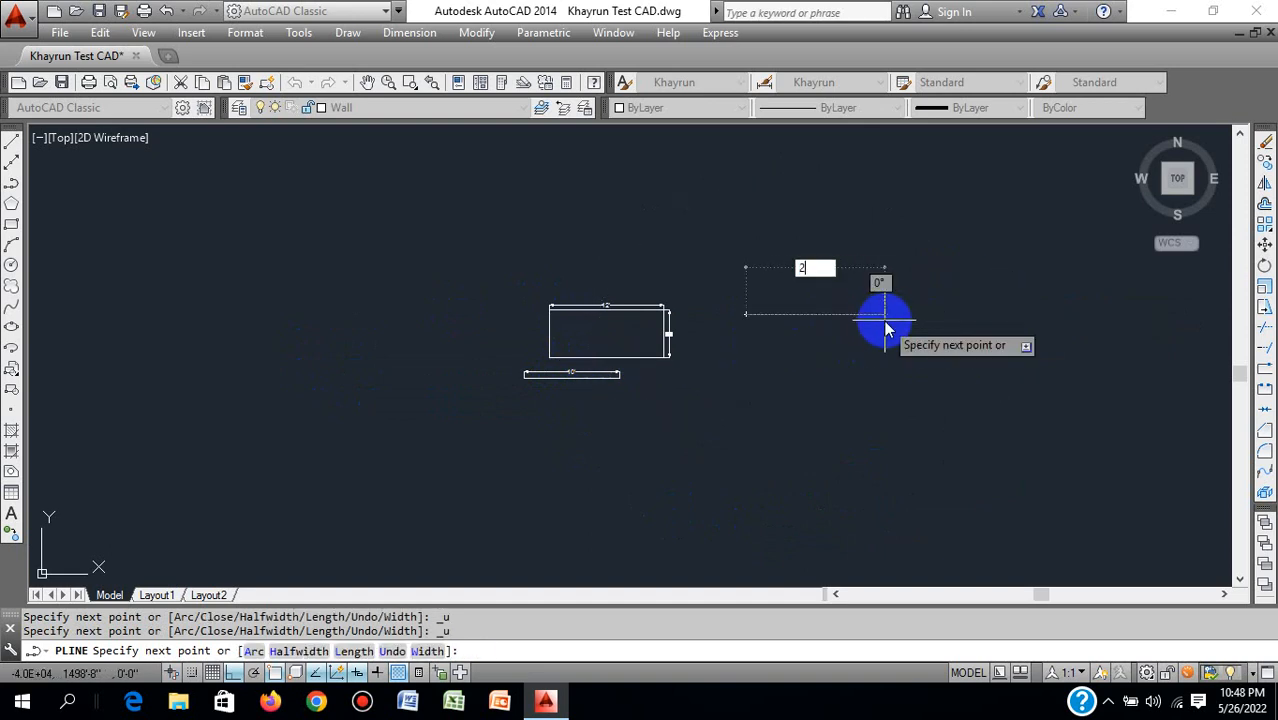
Step: Redraw the polyline from its start point with a 2' segment to the right and a 5' segment straight down
{"action": "type", "text": "2'"}
{"action": "key", "text": "Return"}
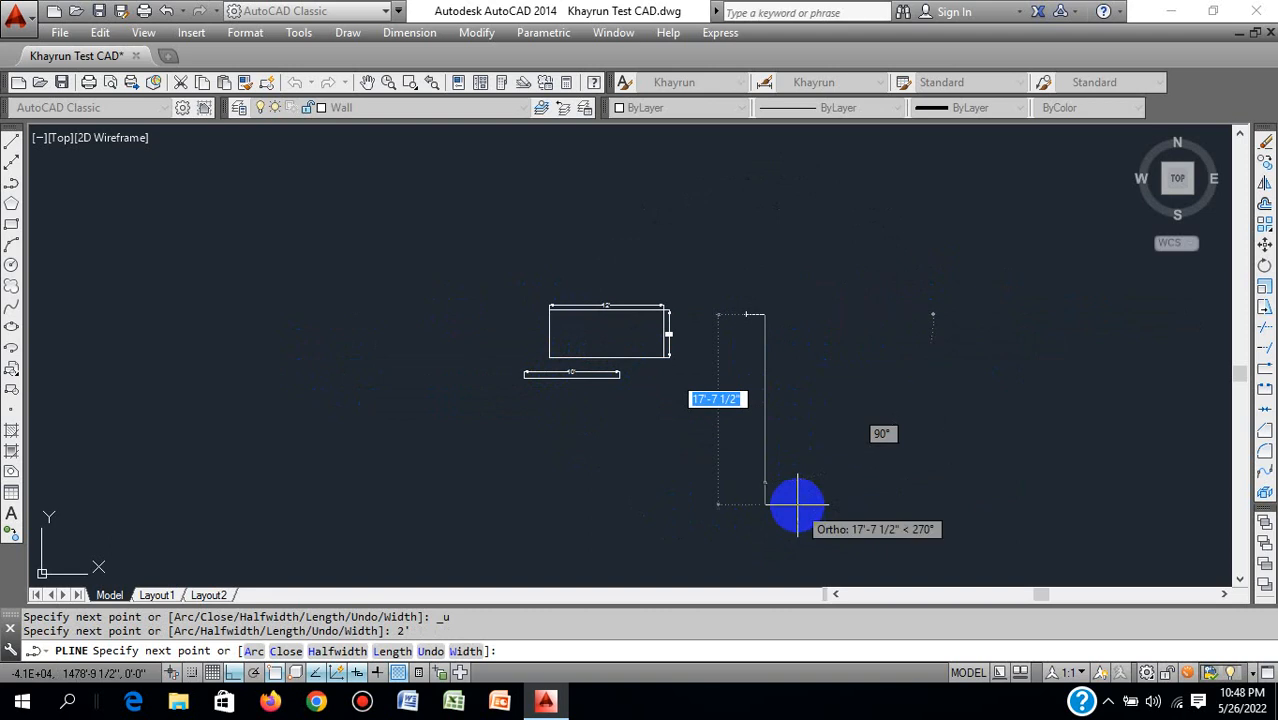
{"action": "type", "text": "5"}
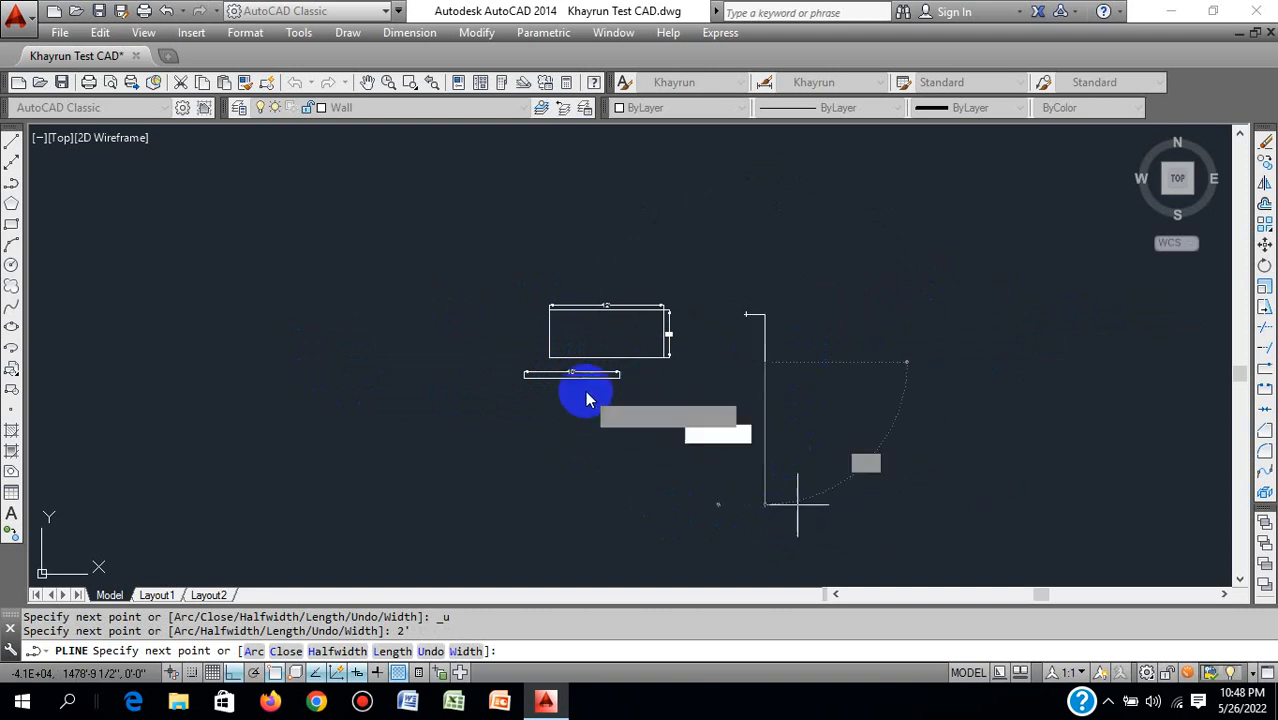
{"action": "key", "text": "Return"}
{"action": "scroll", "coordinate": [790, 270], "scroll_direction": "up", "scroll_amount": 2}
{"action": "scroll", "coordinate": [790, 340], "scroll_direction": "up", "scroll_amount": 5}
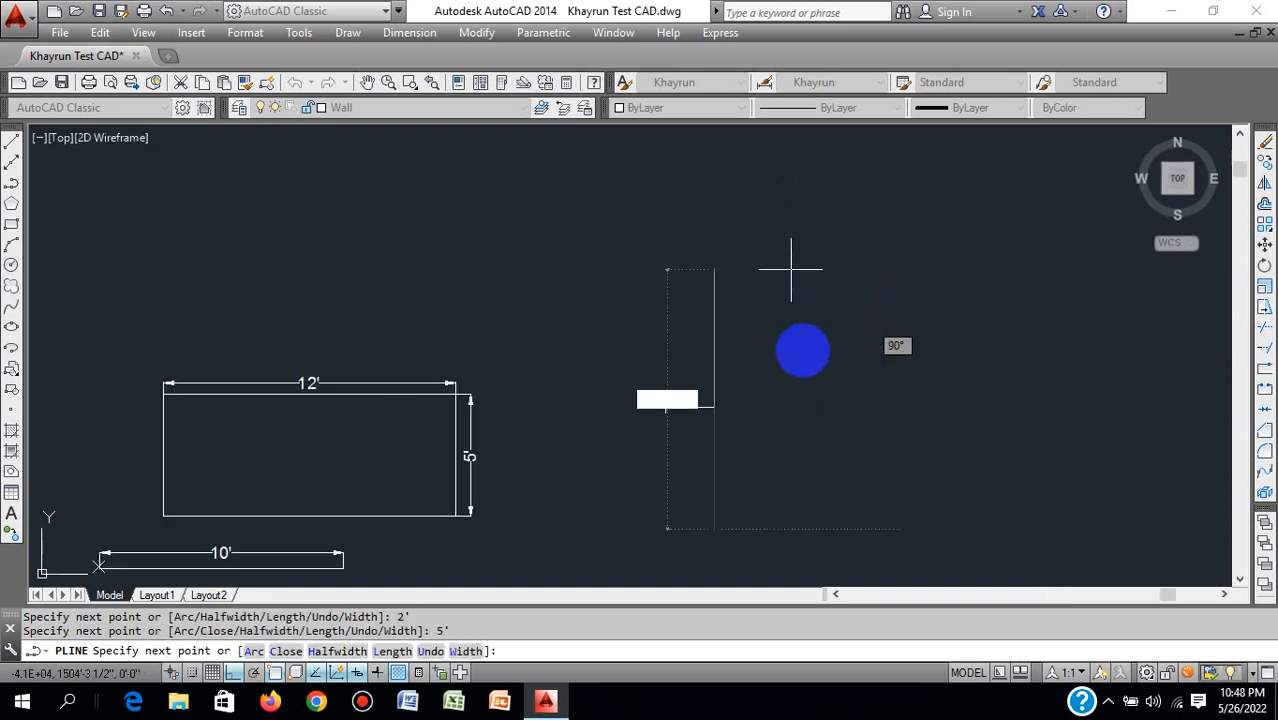
{"action": "scroll", "coordinate": [829, 366], "scroll_direction": "down", "scroll_amount": 2}
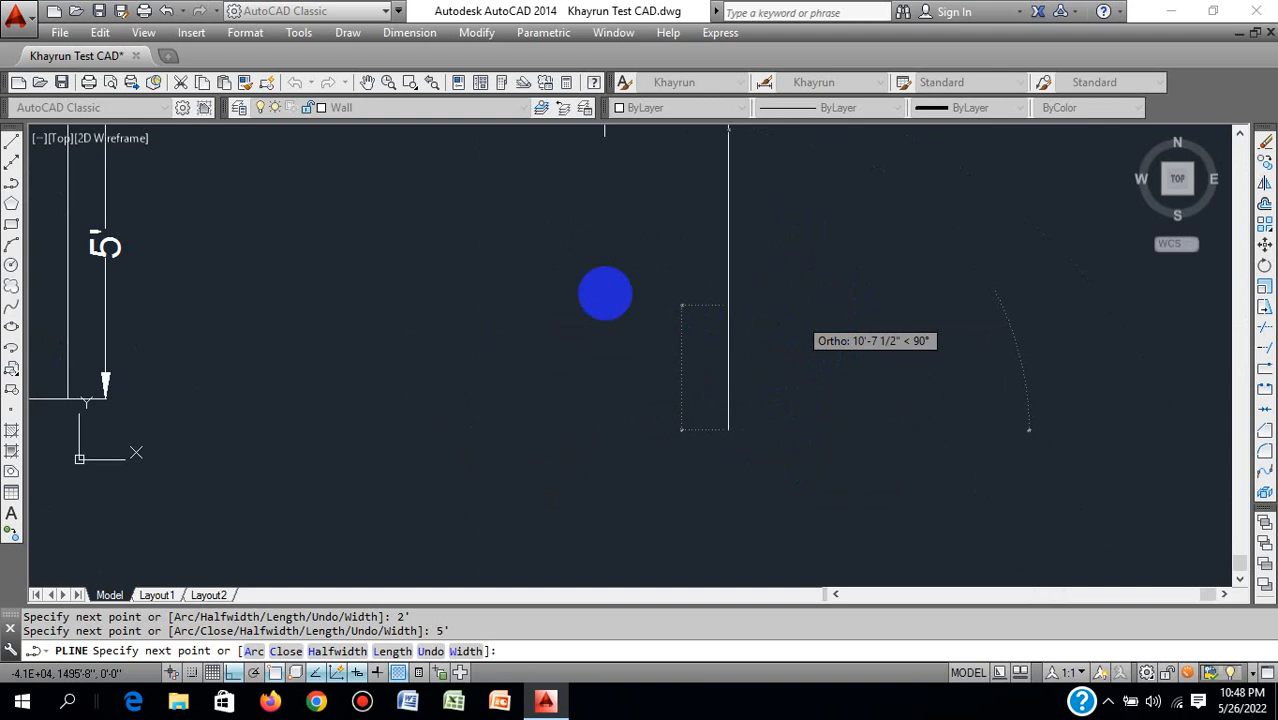
Step: Undo the polyline's last vertical segment and redraw it 5' straight down within the running Polyline command
{"action": "scroll", "coordinate": [599, 397], "scroll_direction": "up", "scroll_amount": 2}
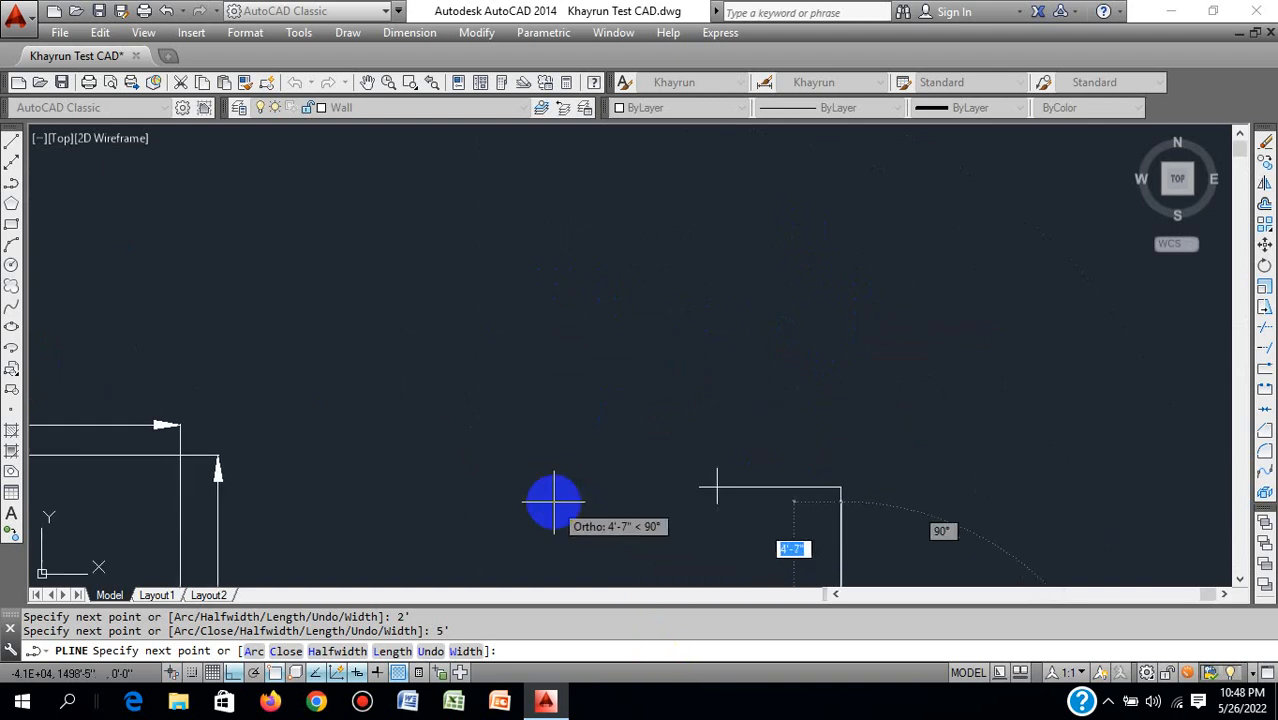
{"action": "scroll", "coordinate": [640, 400], "scroll_direction": "down", "scroll_amount": 2}
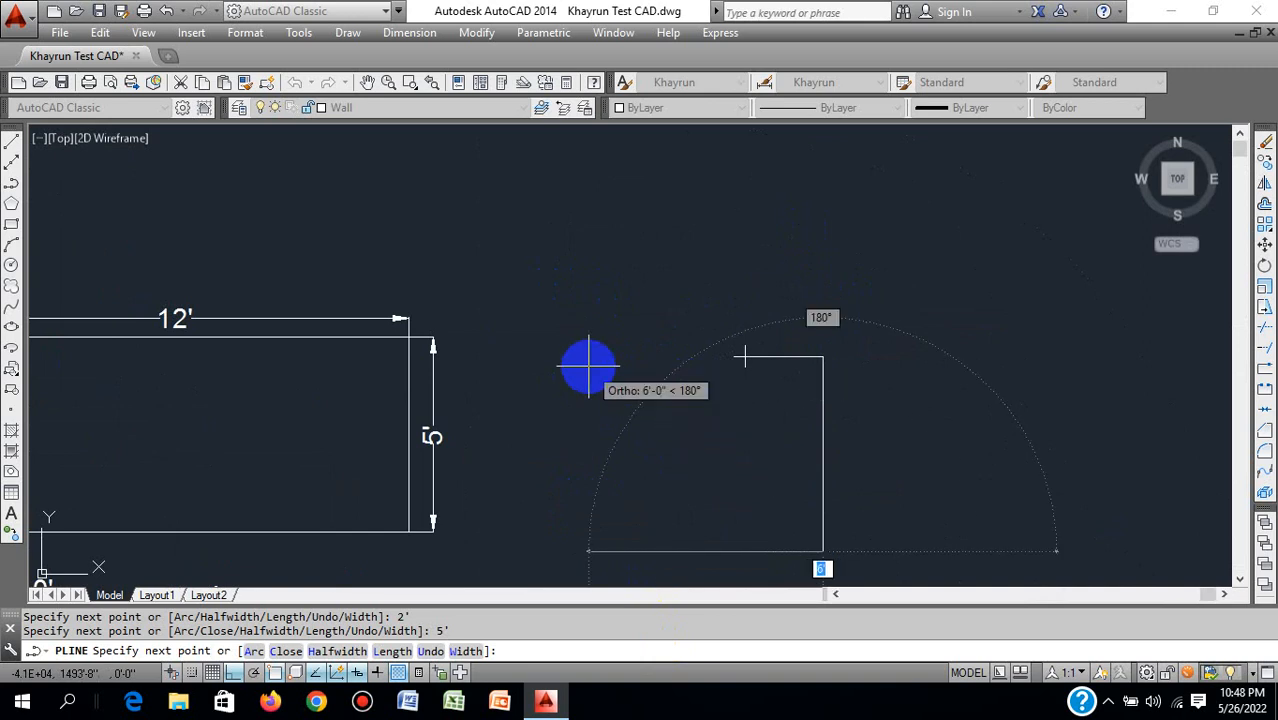
{"action": "key", "text": "ctrl+z"}
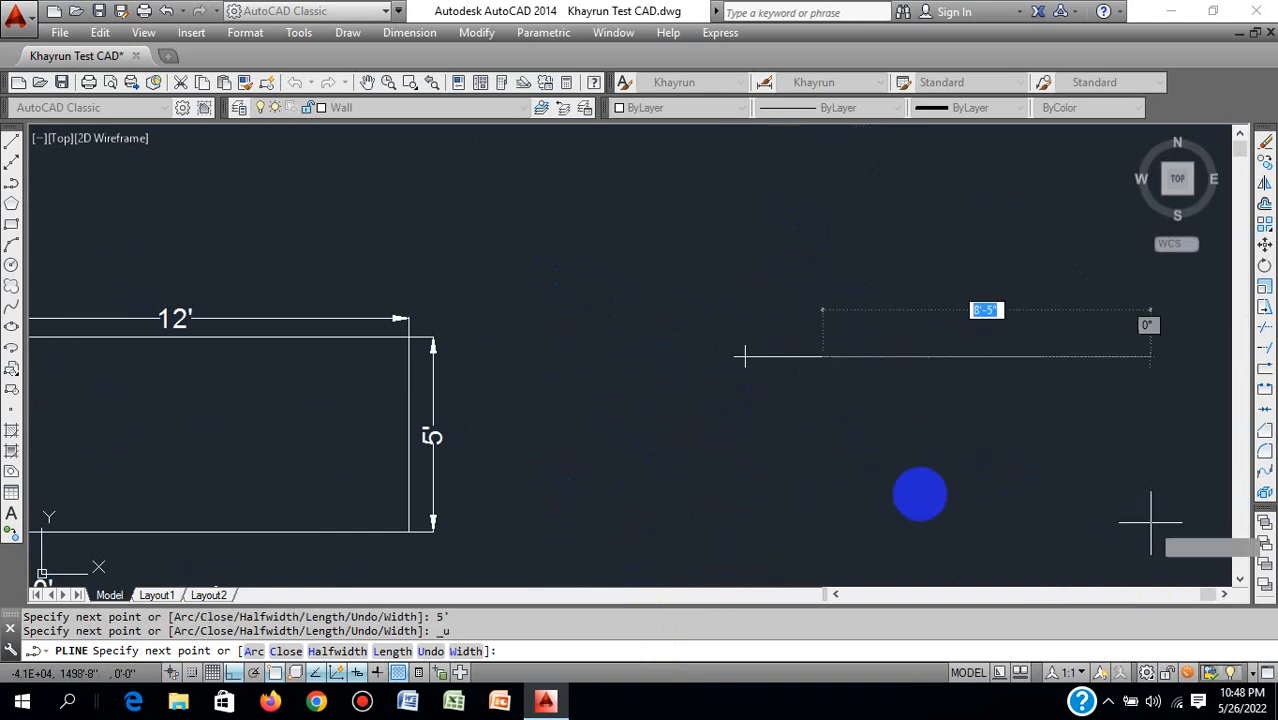
{"action": "scroll", "coordinate": [861, 480], "scroll_direction": "down", "scroll_amount": 2}
{"action": "scroll", "coordinate": [595, 450], "scroll_direction": "down", "scroll_amount": 2}
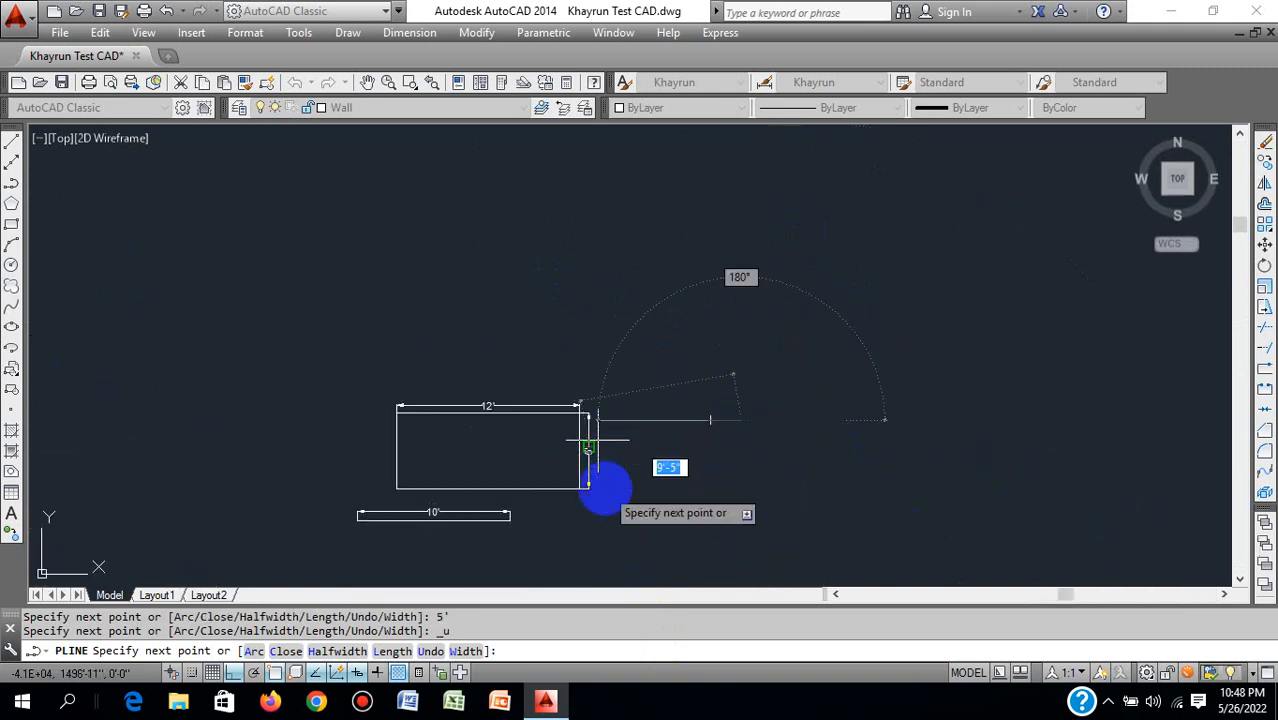
{"action": "scroll", "coordinate": [727, 379], "scroll_direction": "down", "scroll_amount": 1}
{"action": "middle_click_drag", "start_coordinate": [727, 379], "coordinate": [765, 285]}
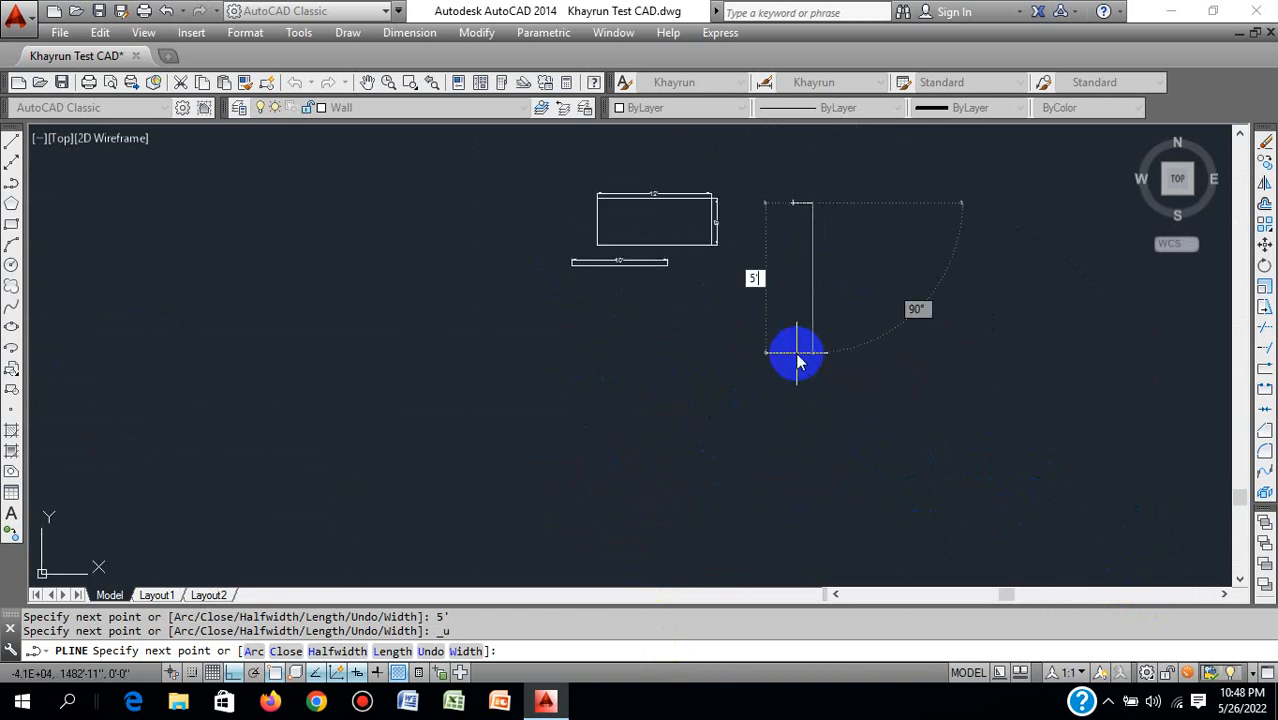
{"action": "key", "text": "Return"}
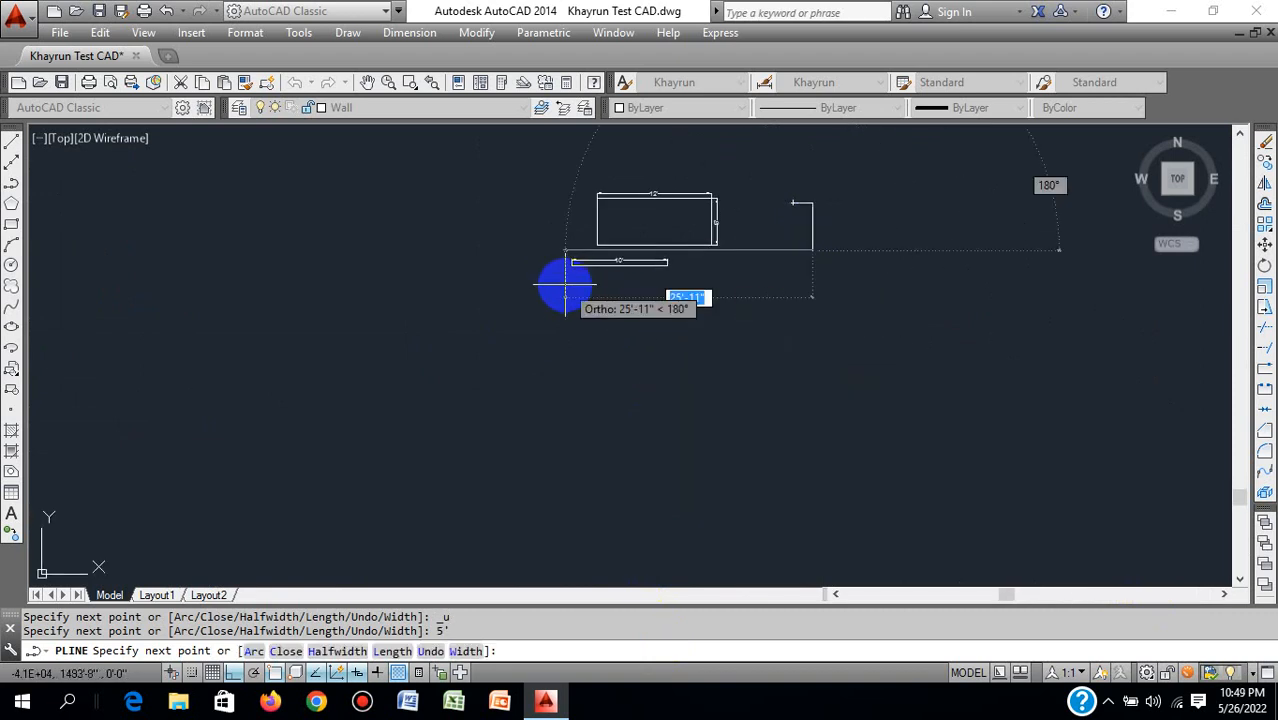
Step: Add a 2' segment to the left from the lower corner and end the polyline
{"action": "type", "text": "2'"}
{"action": "key", "text": "Return"}
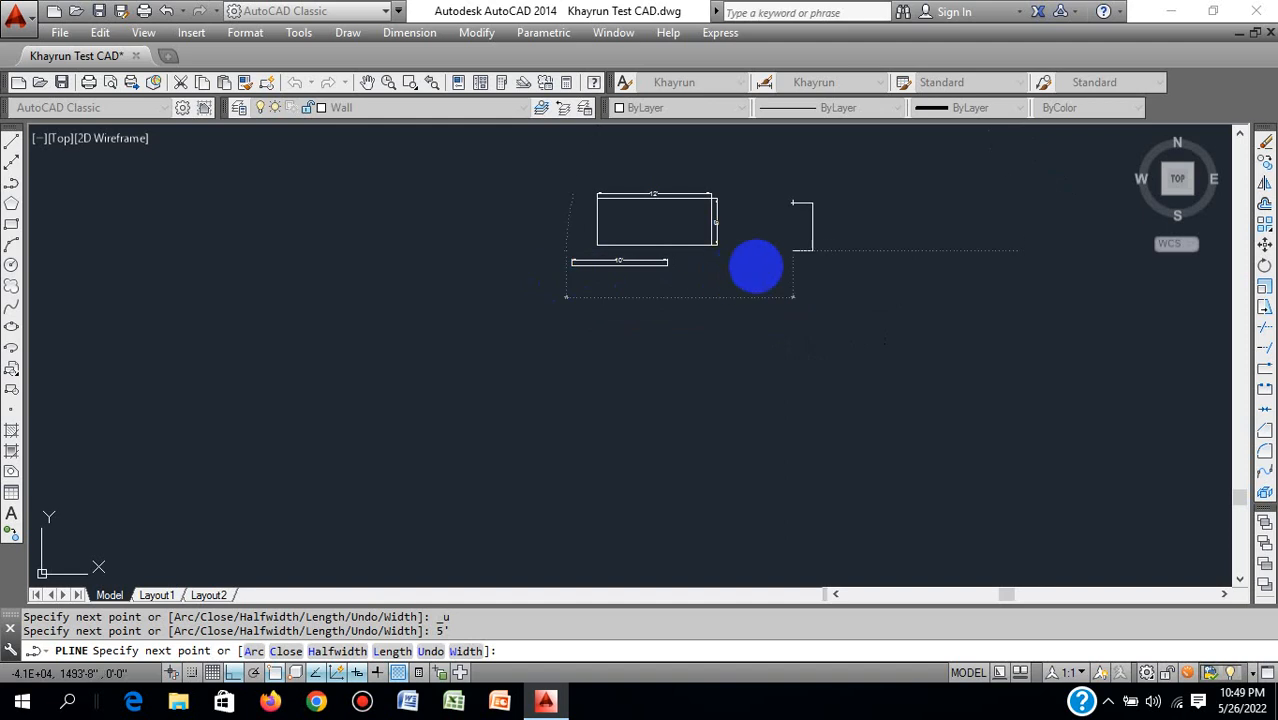
{"action": "middle_click_drag", "start_coordinate": [753, 265], "coordinate": [798, 507]}
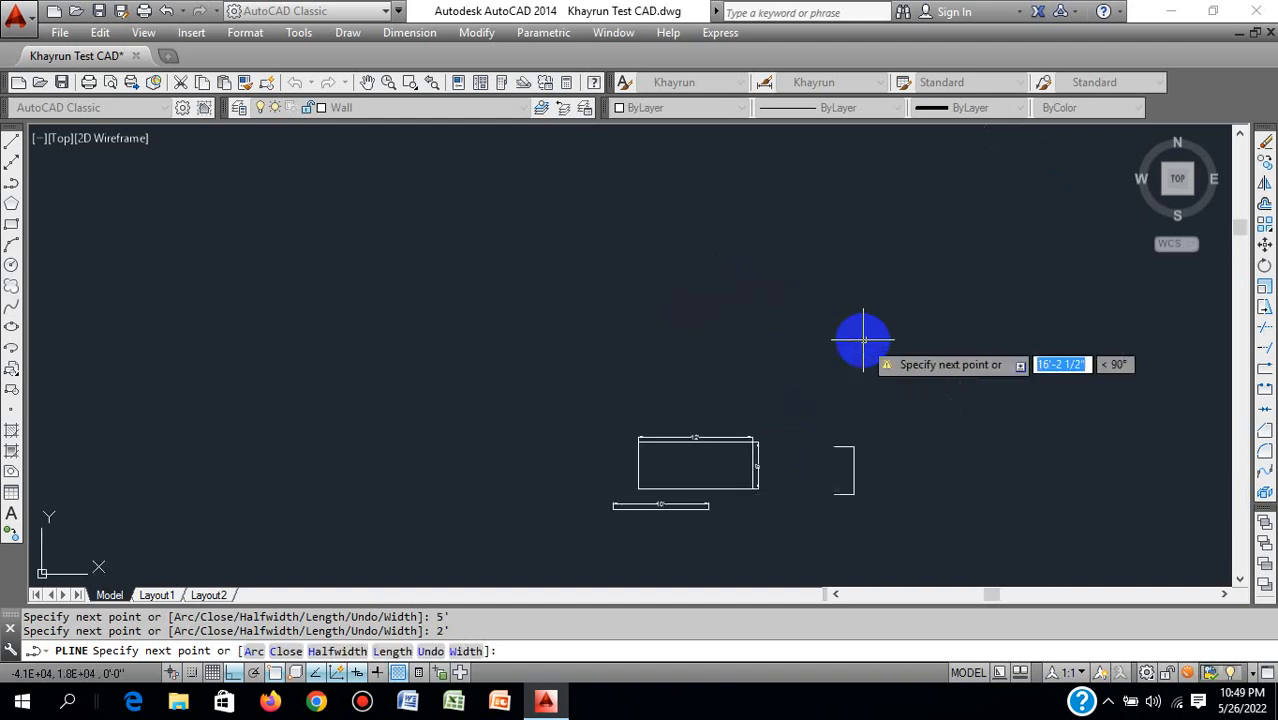
{"action": "key", "text": "Return"}
Step: Close the polyline's open left side with a separate line from its lower-left endpoint to its upper-left endpoint
{"action": "scroll", "coordinate": [853, 460], "scroll_direction": "up", "scroll_amount": 5}
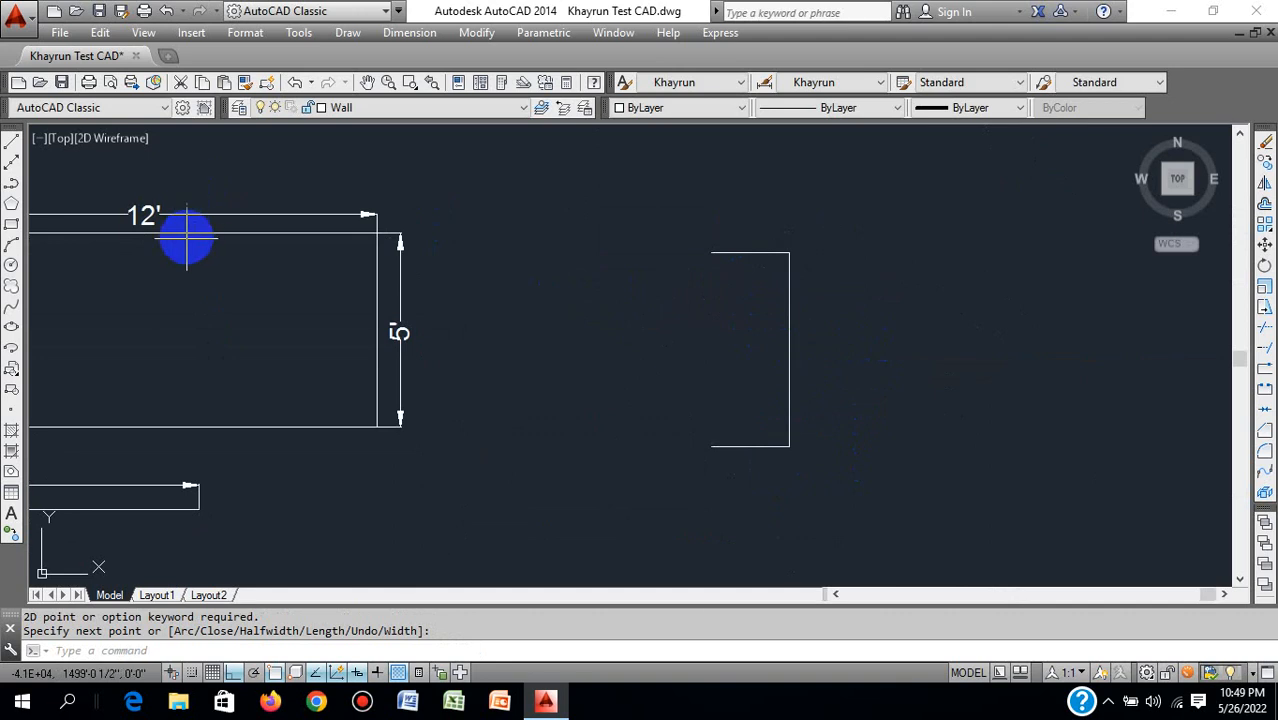
{"action": "left_click", "coordinate": [13, 144]}
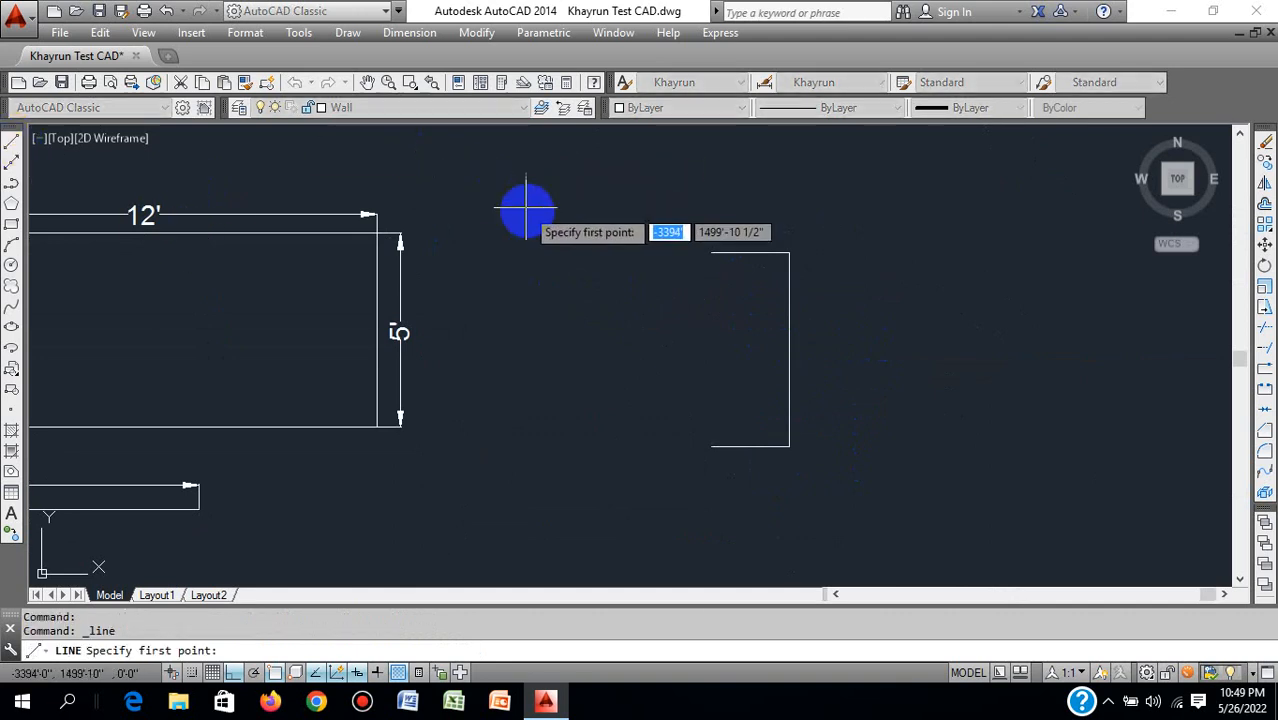
{"action": "left_click", "coordinate": [711, 446]}
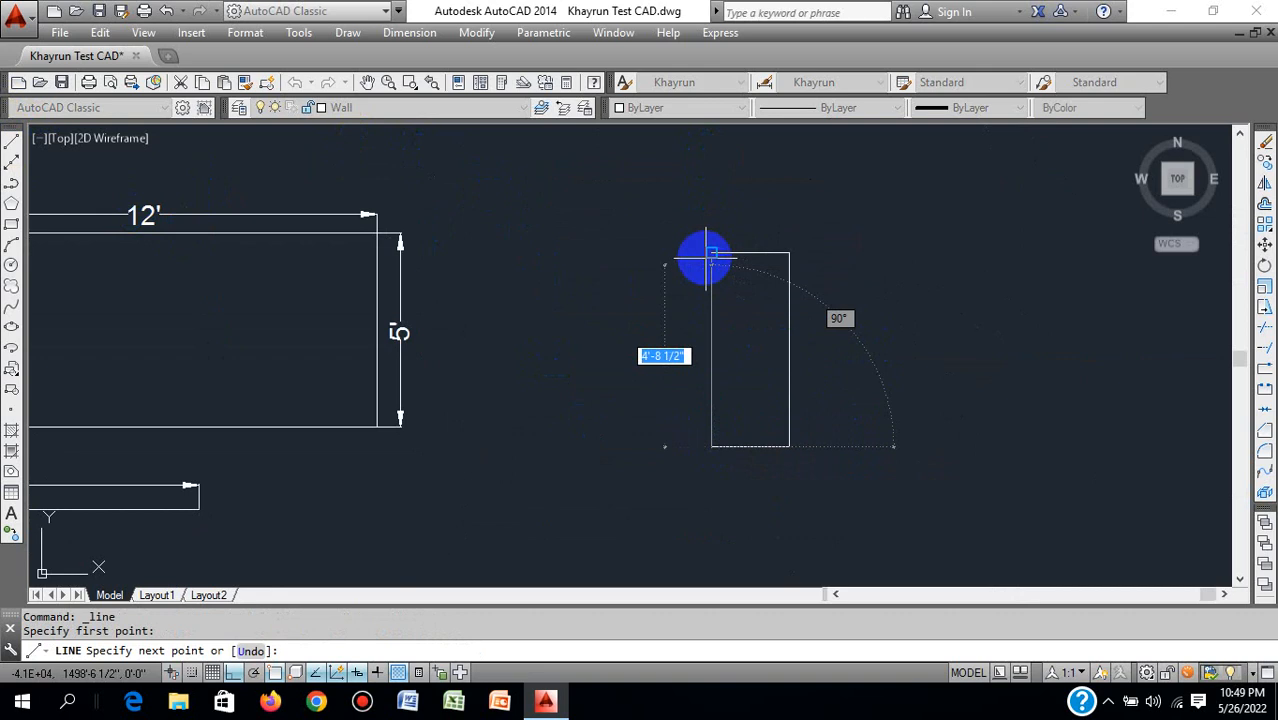
{"action": "left_click", "coordinate": [711, 253]}
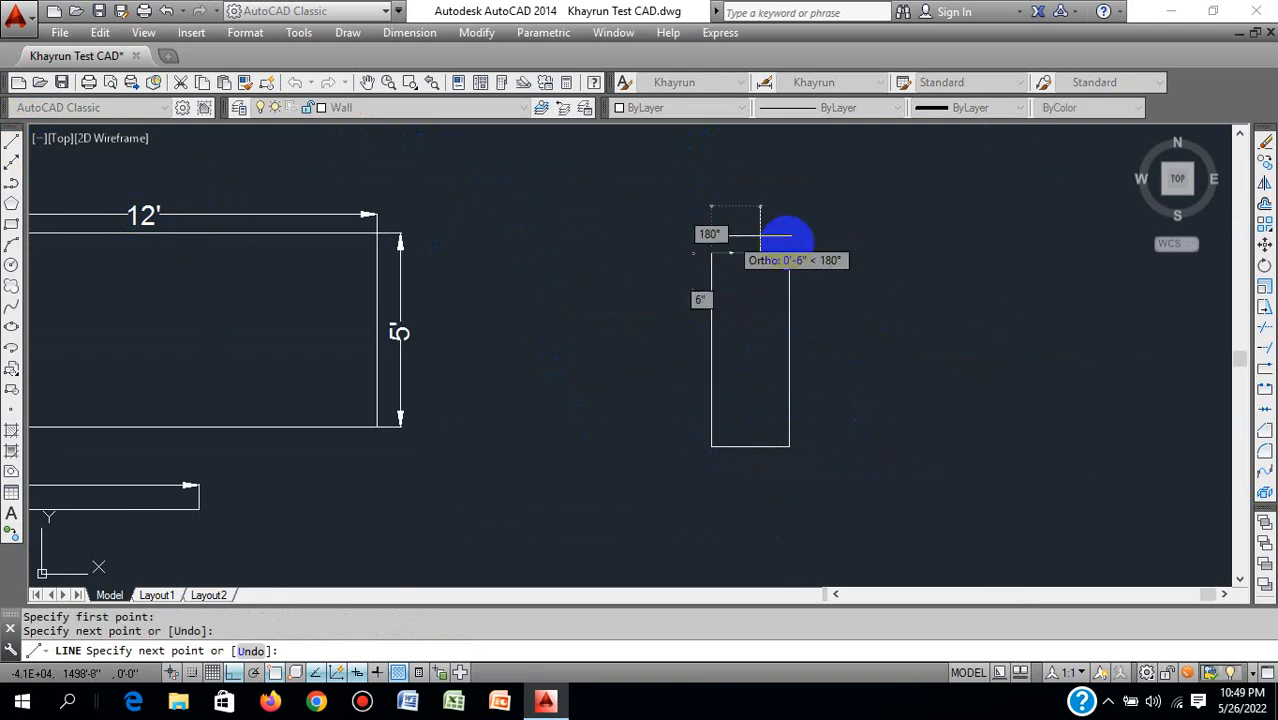
{"action": "type", "text": "5"}
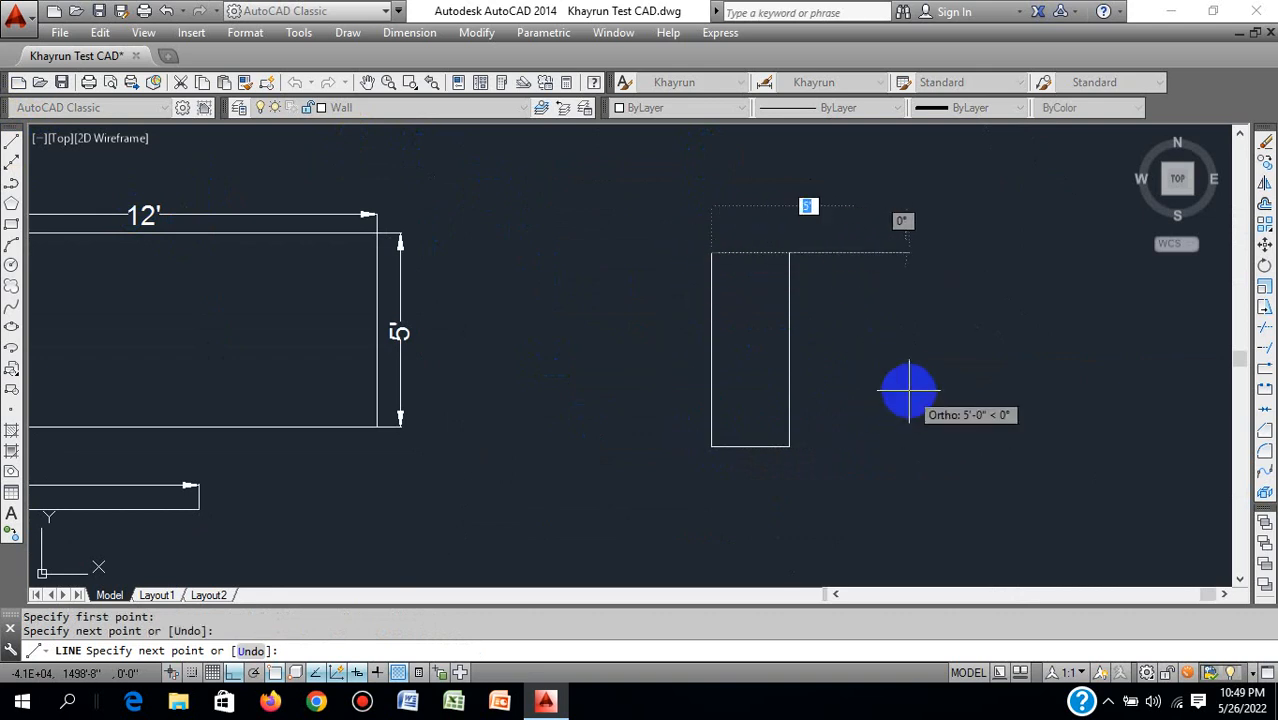
{"action": "key", "text": "Escape"}
{"action": "key", "text": "Escape"}
{"action": "key", "text": "Escape"}
Step: Draw four connected freehand lines right of the small rectangle, going right, down, left and up past the first line
{"action": "scroll", "coordinate": [592, 285], "scroll_direction": "down", "scroll_amount": 4}
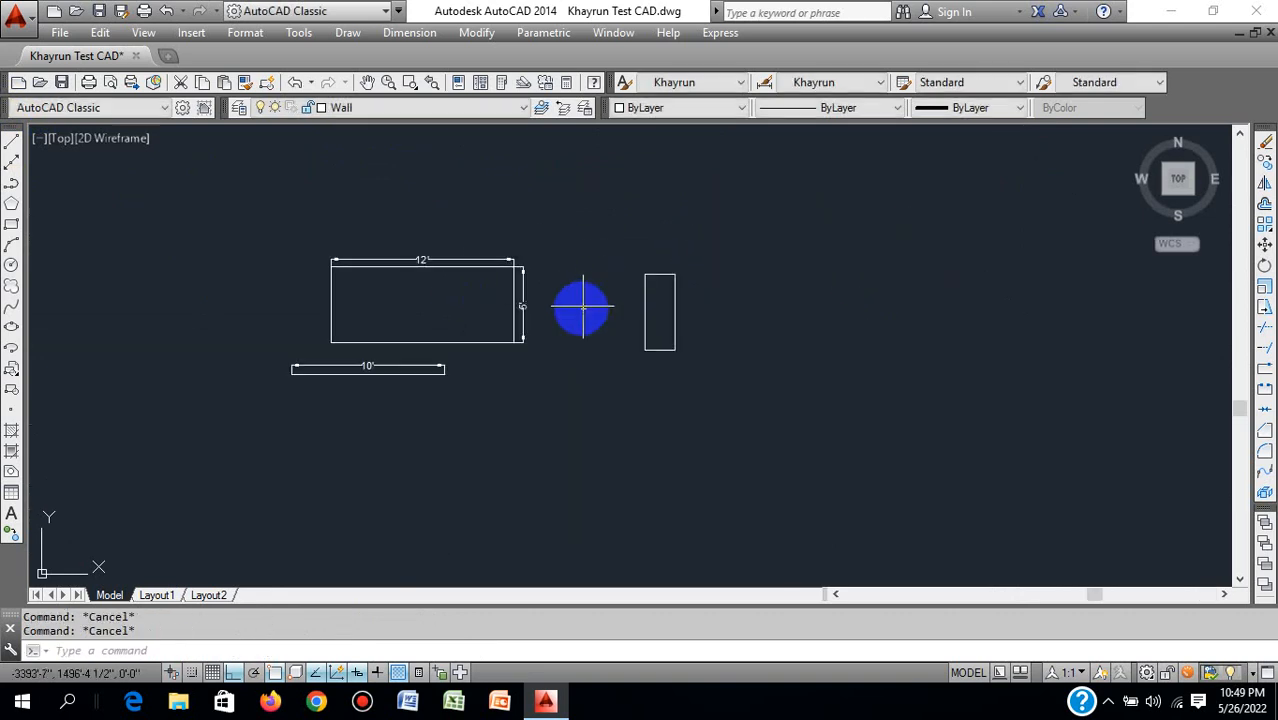
{"action": "middle_click_drag", "start_coordinate": [466, 307], "coordinate": [496, 302]}
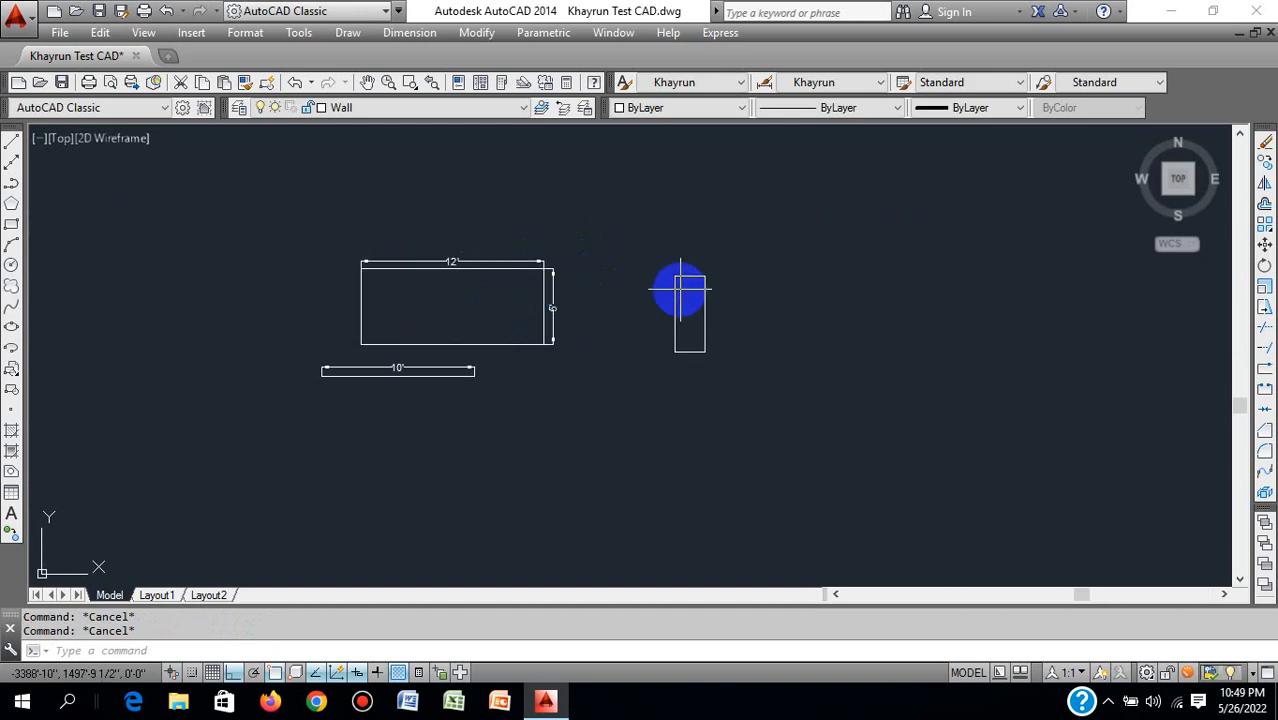
{"action": "left_click", "coordinate": [12, 148]}
{"action": "left_click", "coordinate": [755, 256]}
{"action": "left_click", "coordinate": [957, 256]}
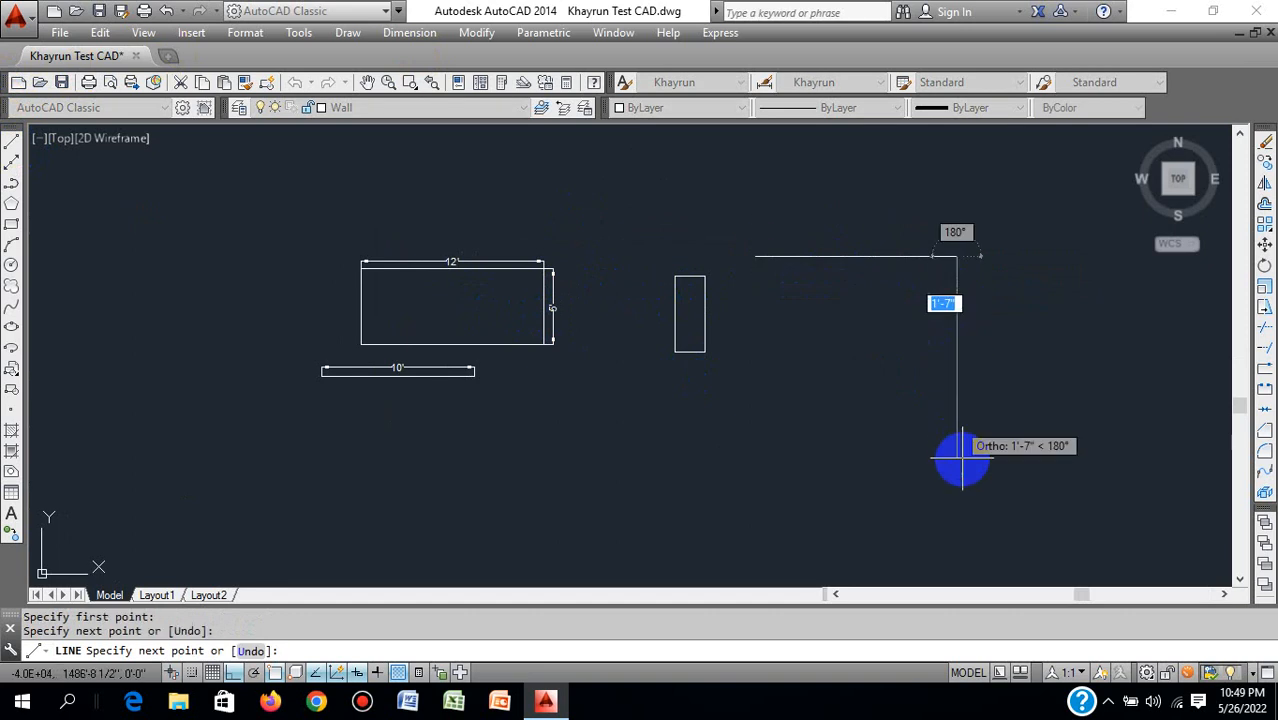
{"action": "left_click", "coordinate": [962, 460]}
{"action": "left_click", "coordinate": [783, 410]}
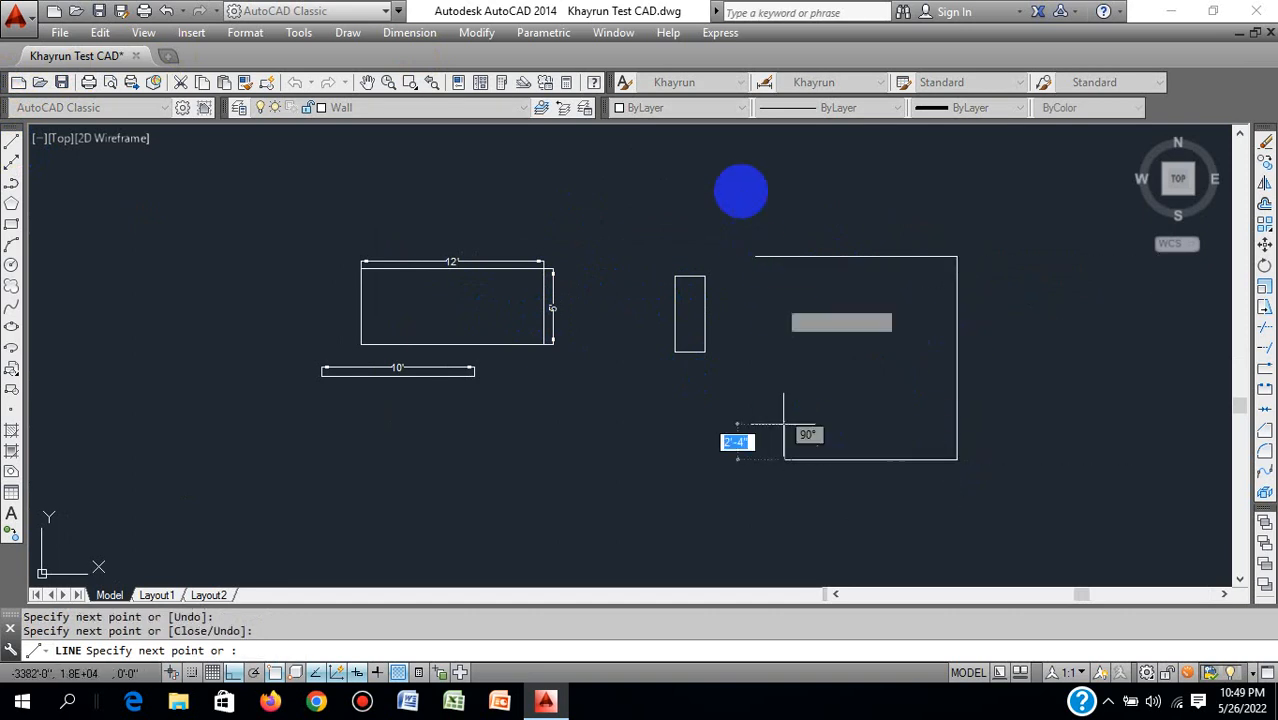
{"action": "left_click", "coordinate": [845, 225]}
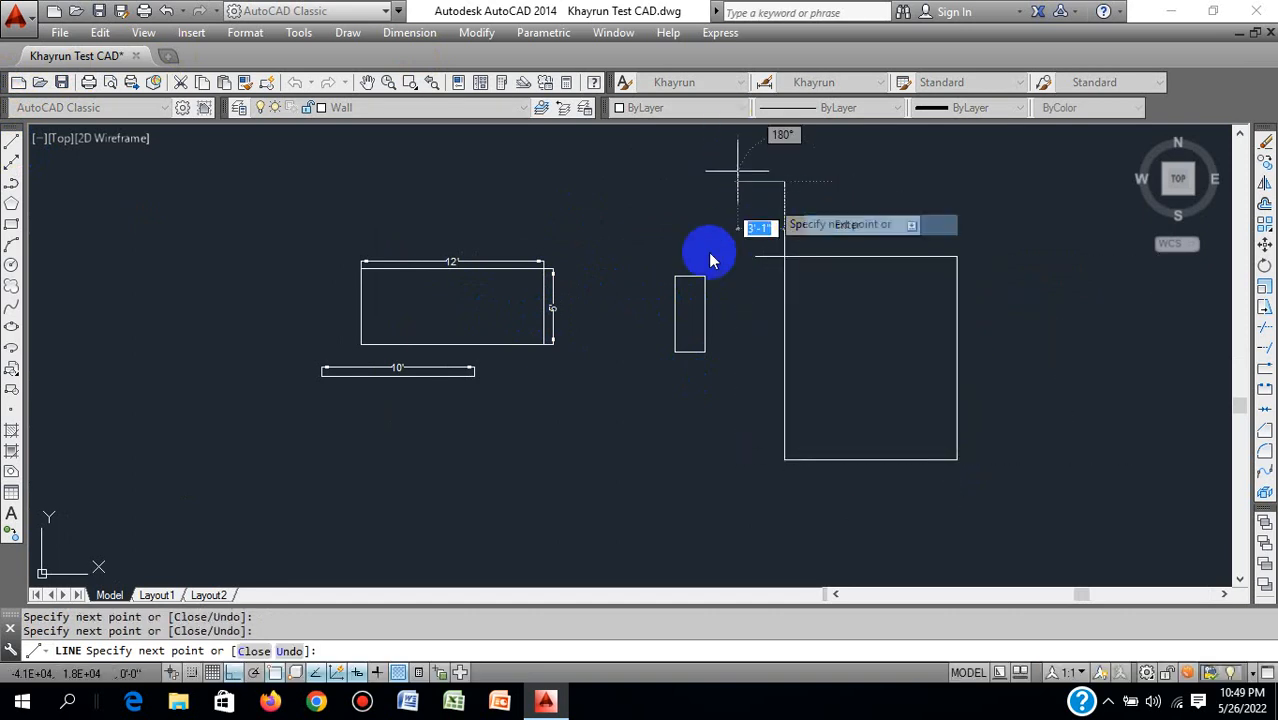
Step: Delete the small 2' by 5' shape, erasing its separate left line first and the three-sided polyline second
{"action": "left_click", "coordinate": [727, 262]}
{"action": "left_click", "coordinate": [701, 285]}
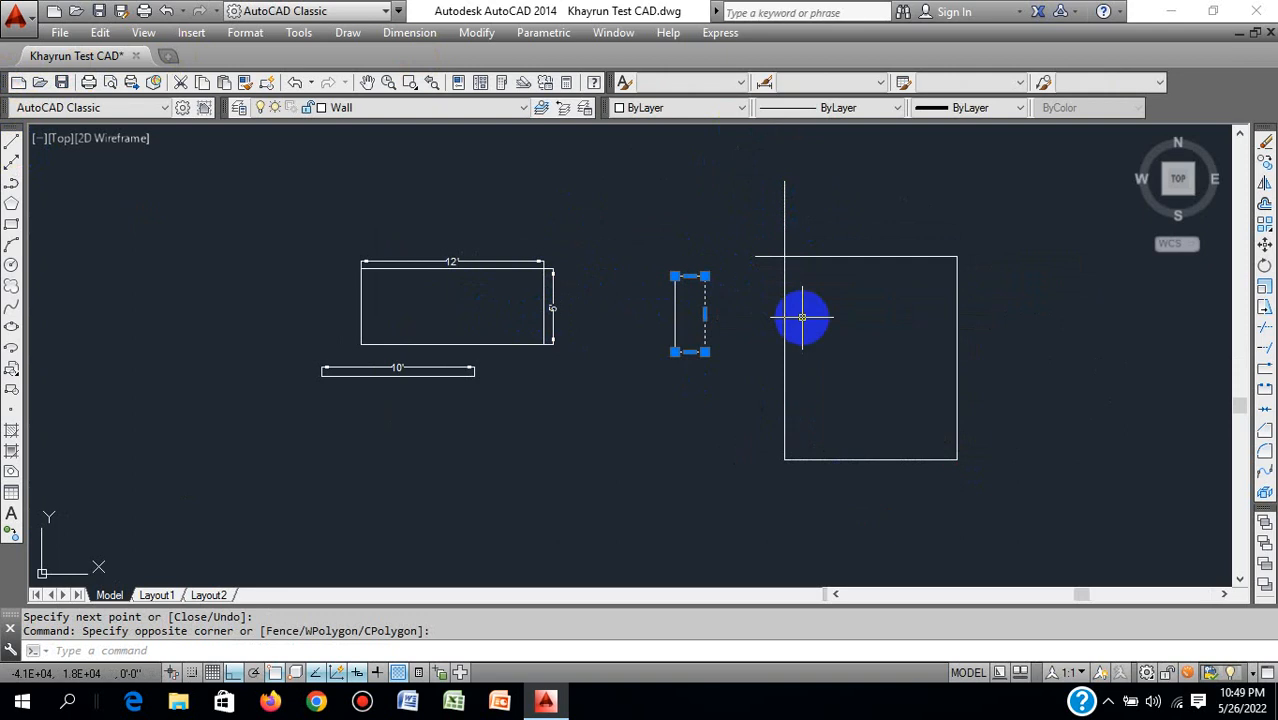
{"action": "key", "text": "Escape"}
{"action": "left_click", "coordinate": [676, 304]}
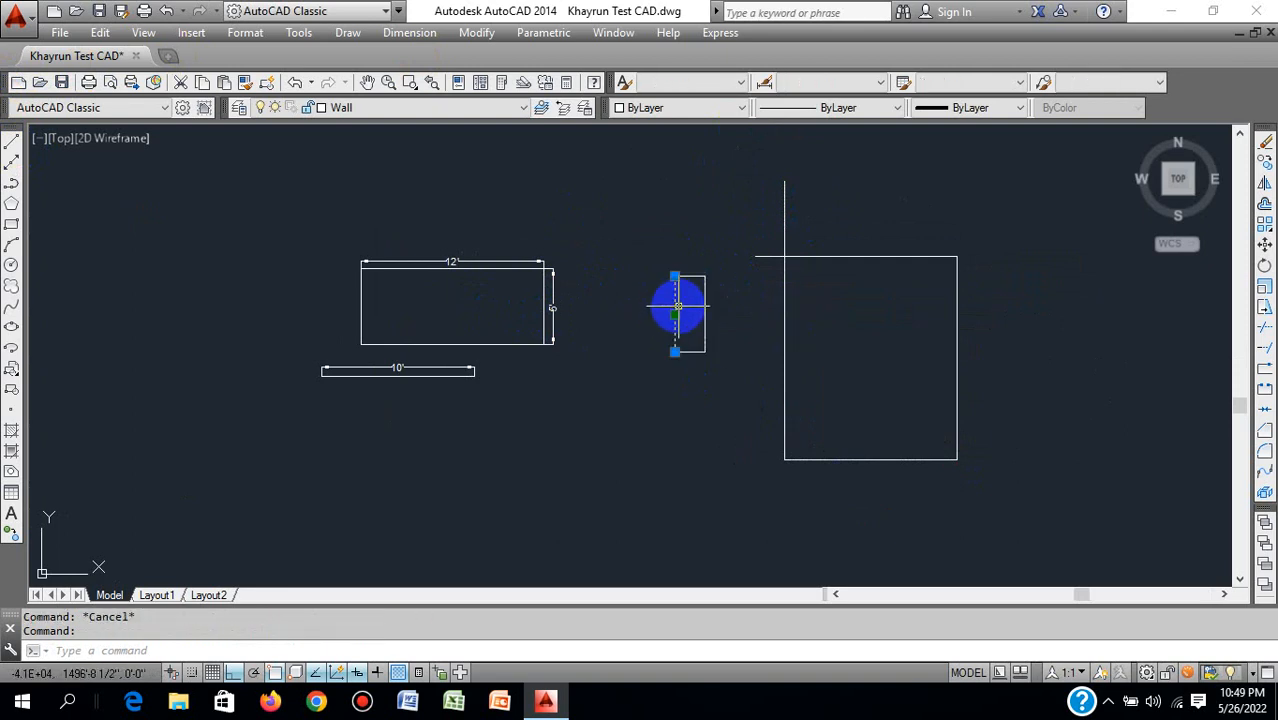
{"action": "key", "text": "Delete"}
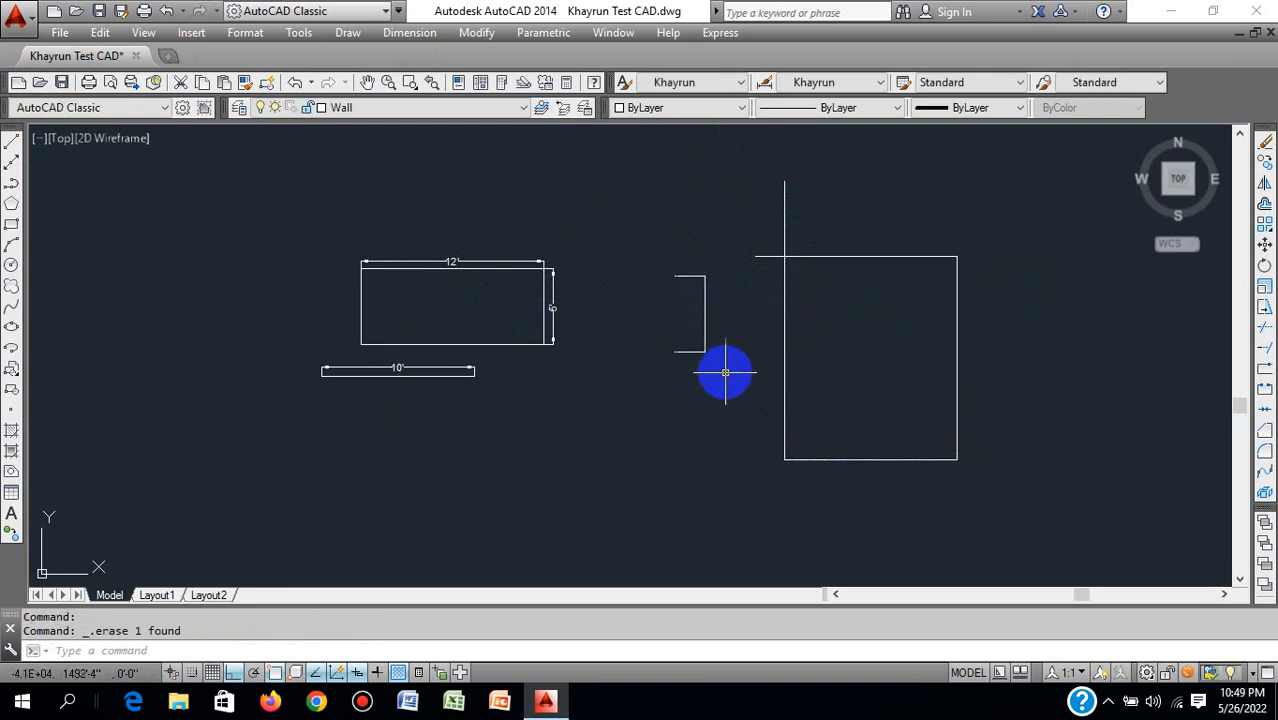
{"action": "left_click", "coordinate": [725, 369]}
{"action": "key", "text": "Delete"}
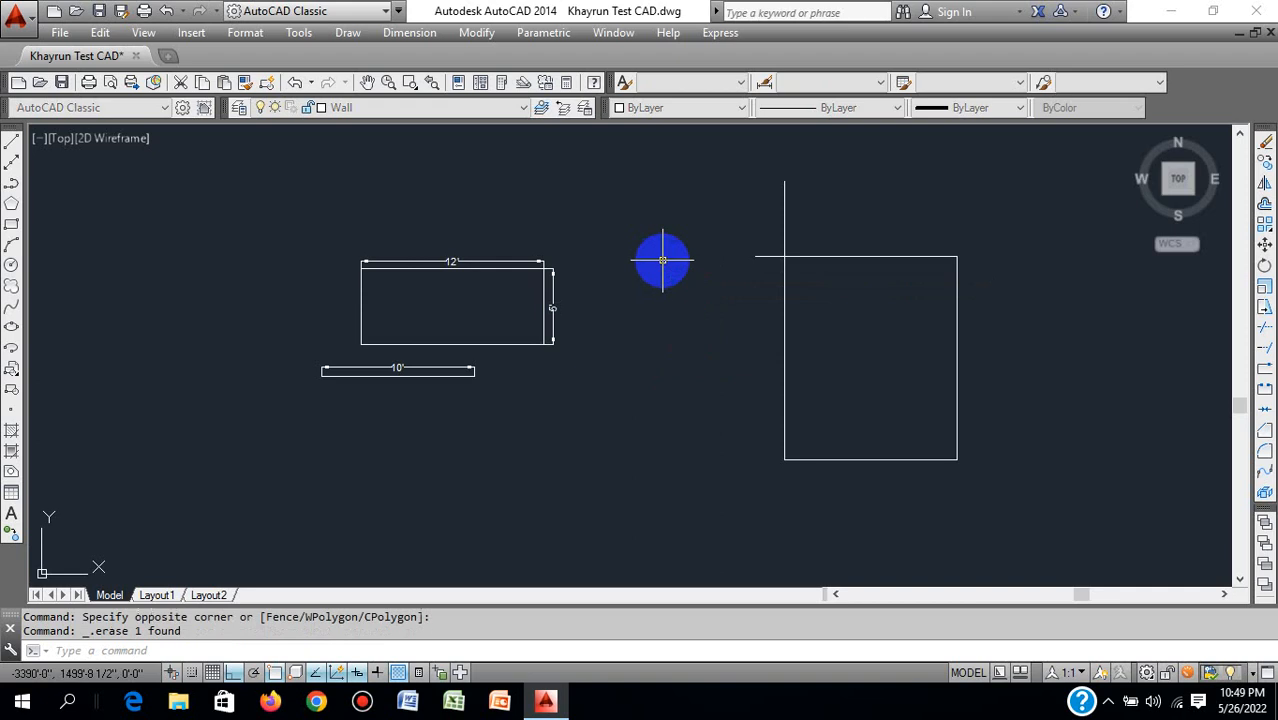
Step: Draw a freehand polyline right of the four-line shape with six orthogonal segments, going right, down, left, up, right and down
{"action": "left_click", "coordinate": [12, 188]}
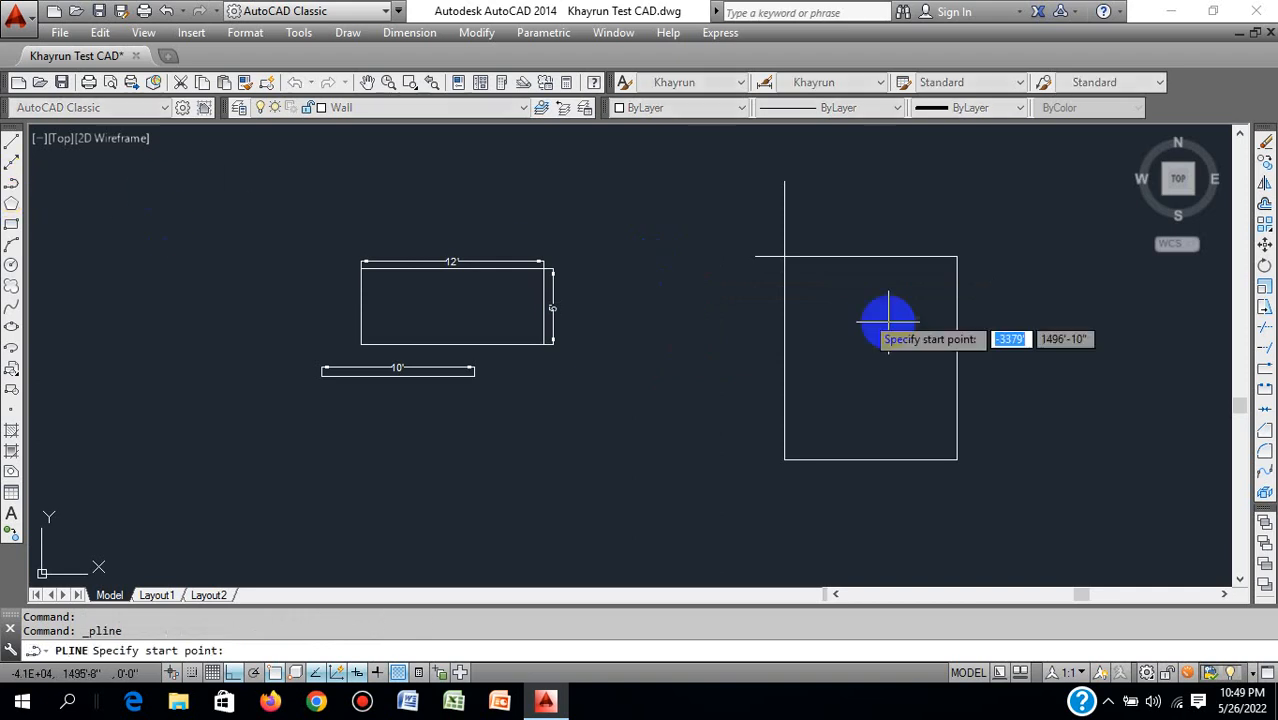
{"action": "middle_click_drag", "start_coordinate": [869, 319], "coordinate": [664, 348]}
{"action": "left_click", "coordinate": [756, 270]}
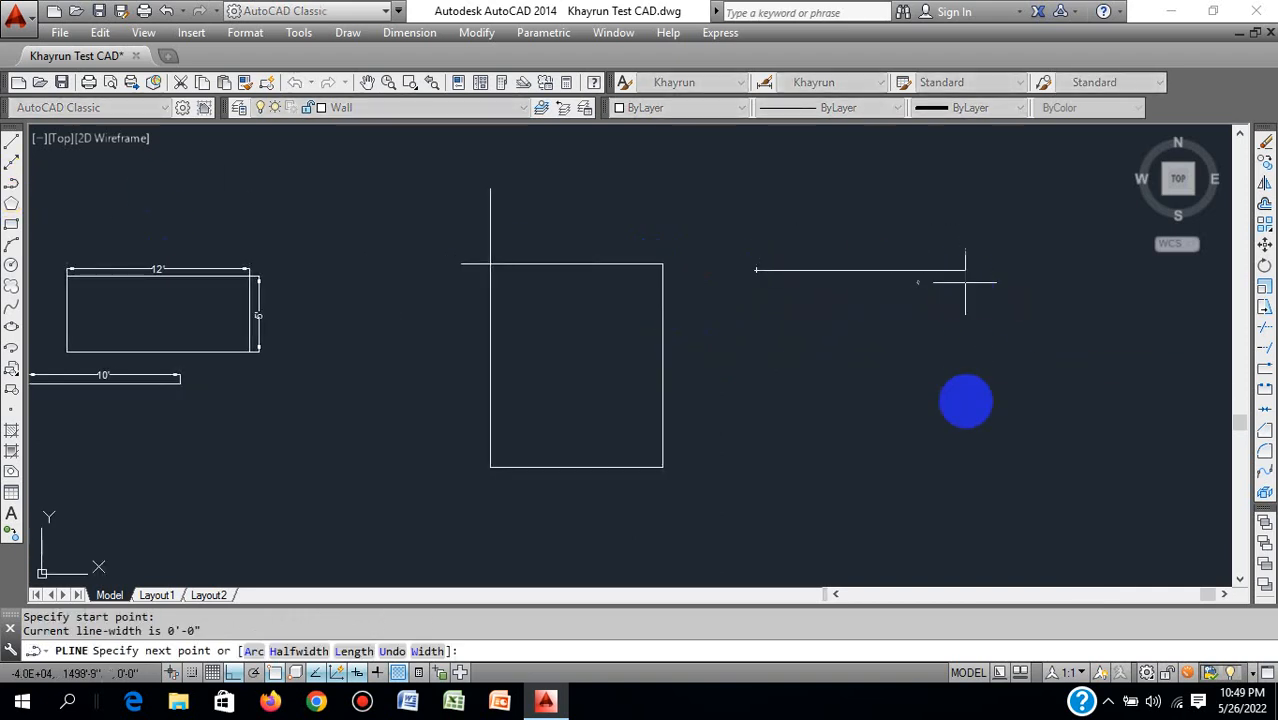
{"action": "left_click", "coordinate": [965, 270]}
{"action": "left_click", "coordinate": [915, 505]}
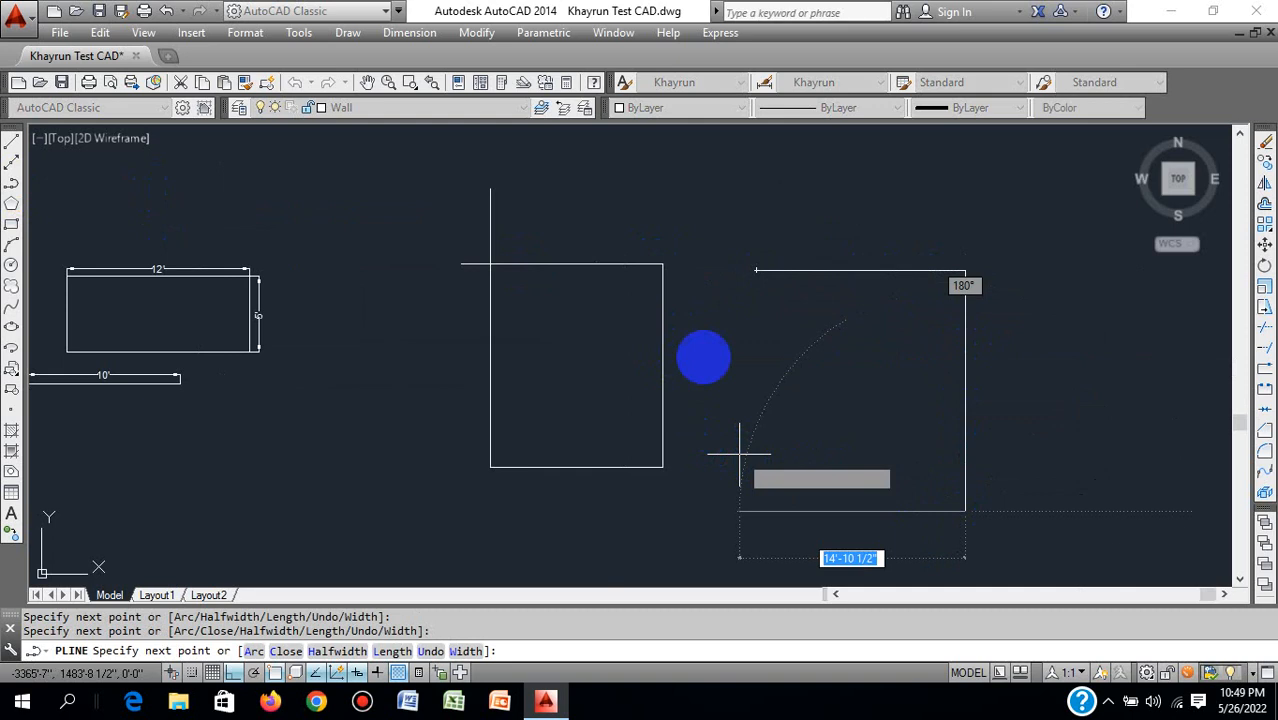
{"action": "left_click", "coordinate": [704, 420]}
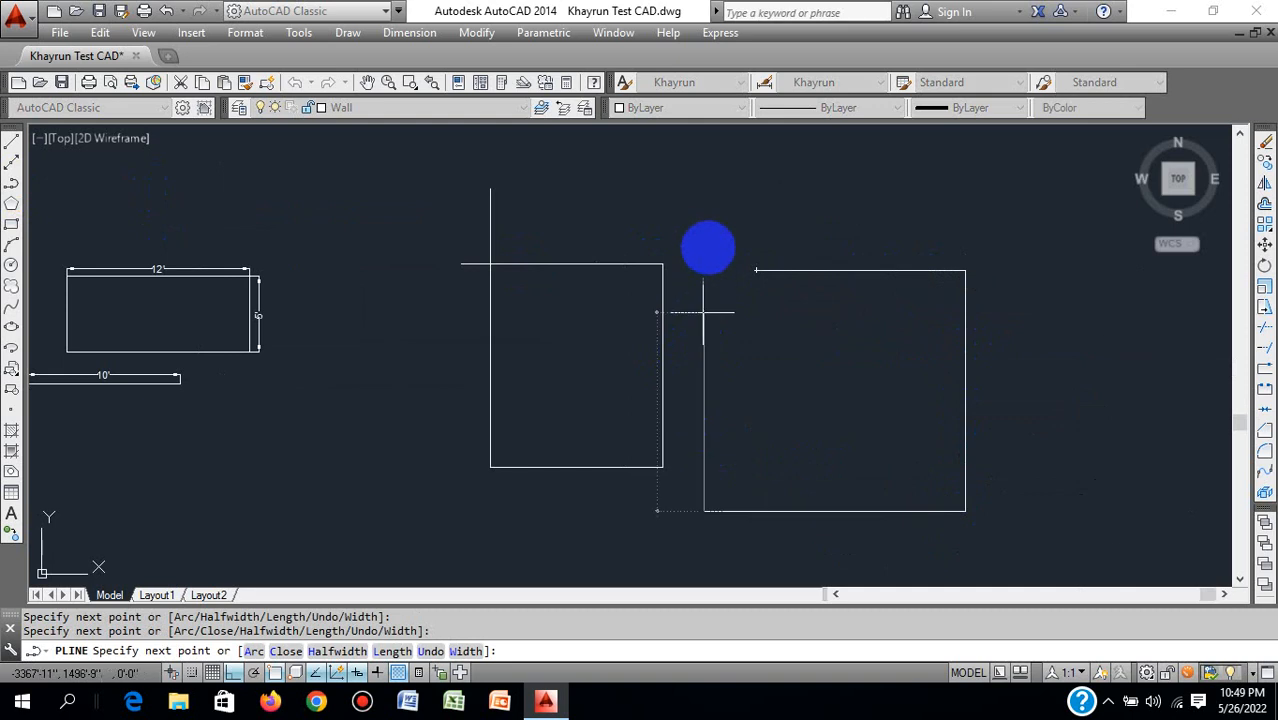
{"action": "left_click", "coordinate": [862, 168]}
{"action": "left_click", "coordinate": [880, 193]}
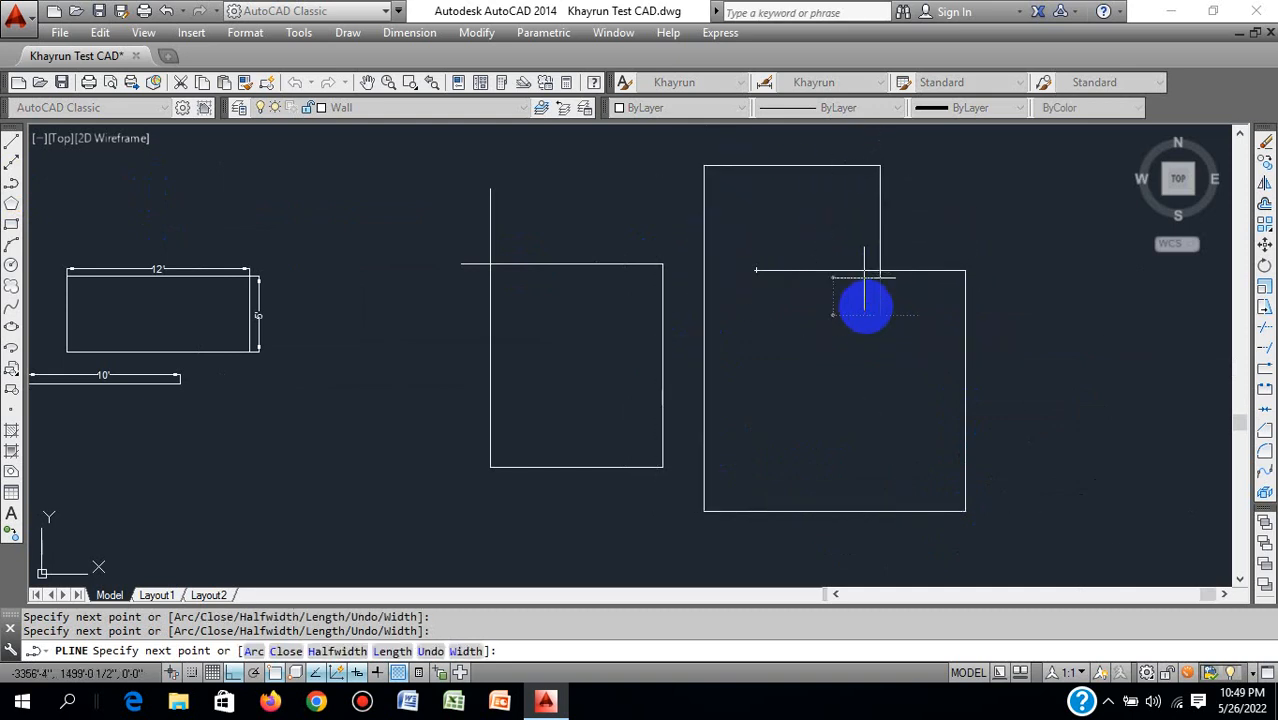
{"action": "right_click", "coordinate": [928, 333]}
{"action": "left_click", "coordinate": [971, 342]}
{"action": "scroll", "coordinate": [845, 363], "scroll_direction": "down", "scroll_amount": 5}
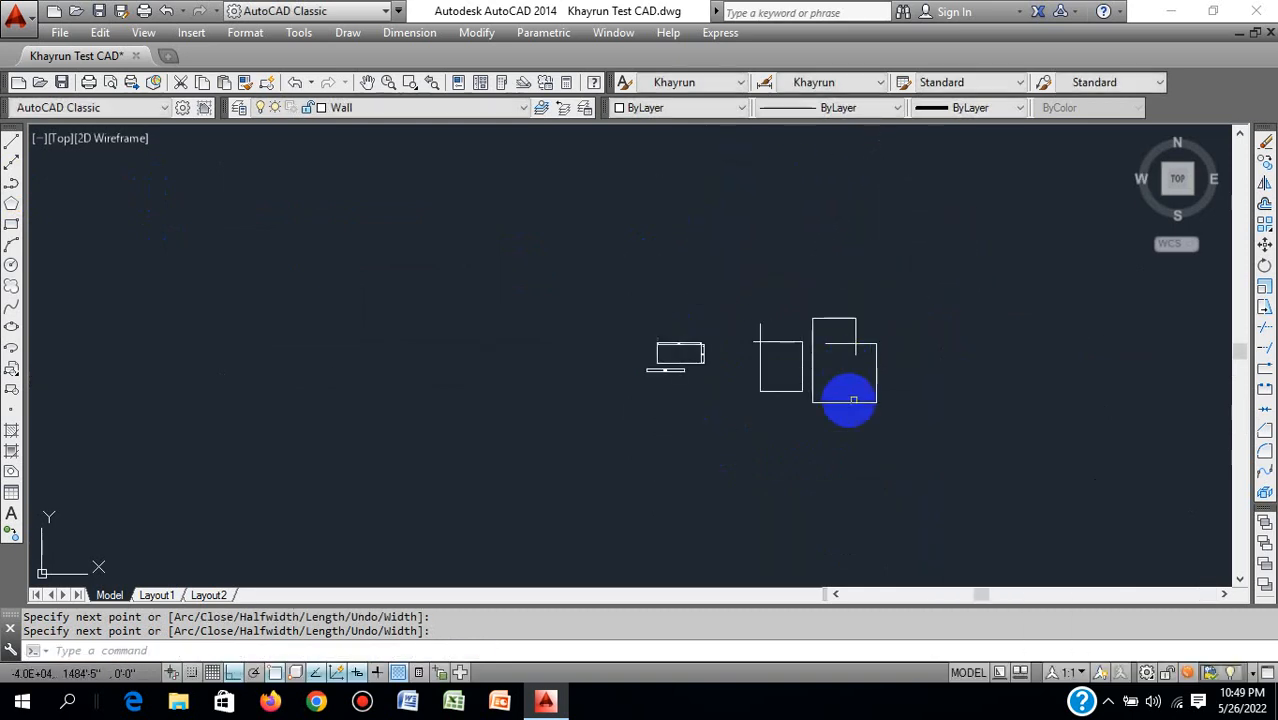
{"action": "left_click", "coordinate": [921, 322]}
{"action": "left_click", "coordinate": [803, 413]}
{"action": "scroll", "coordinate": [795, 363], "scroll_direction": "up", "scroll_amount": 8}
{"action": "left_click", "coordinate": [830, 168]}
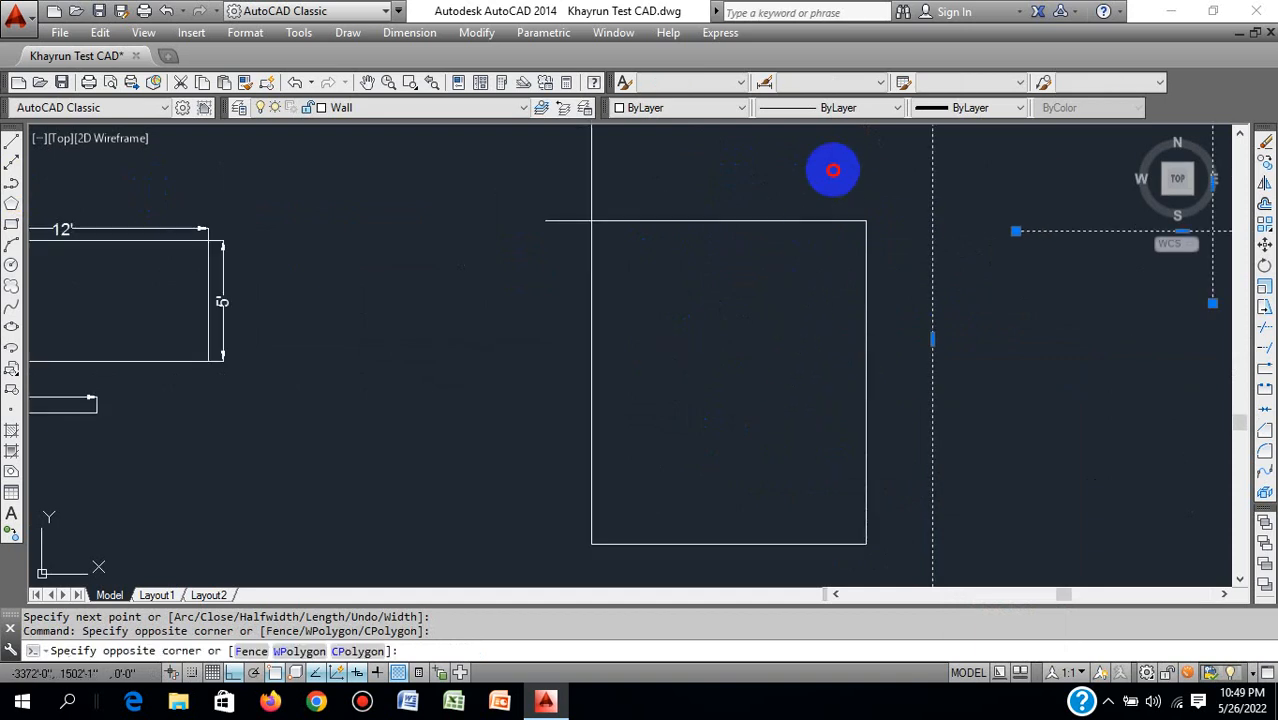
{"action": "left_click", "coordinate": [747, 251]}
{"action": "scroll", "coordinate": [755, 265], "scroll_direction": "down", "scroll_amount": 6}
{"action": "key", "text": "Escape"}
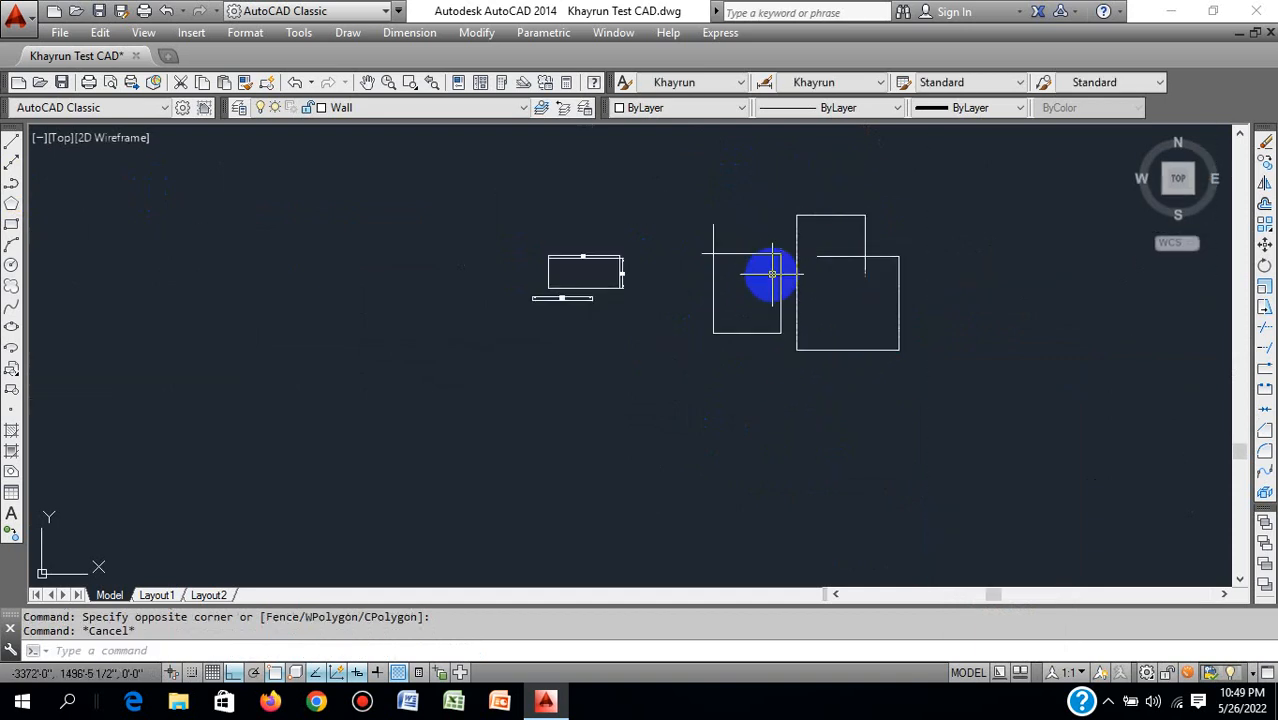
Step: Select the whole six-segment polyline at once, plus each of the four separate lines beside it one by one
{"action": "left_click", "coordinate": [937, 229]}
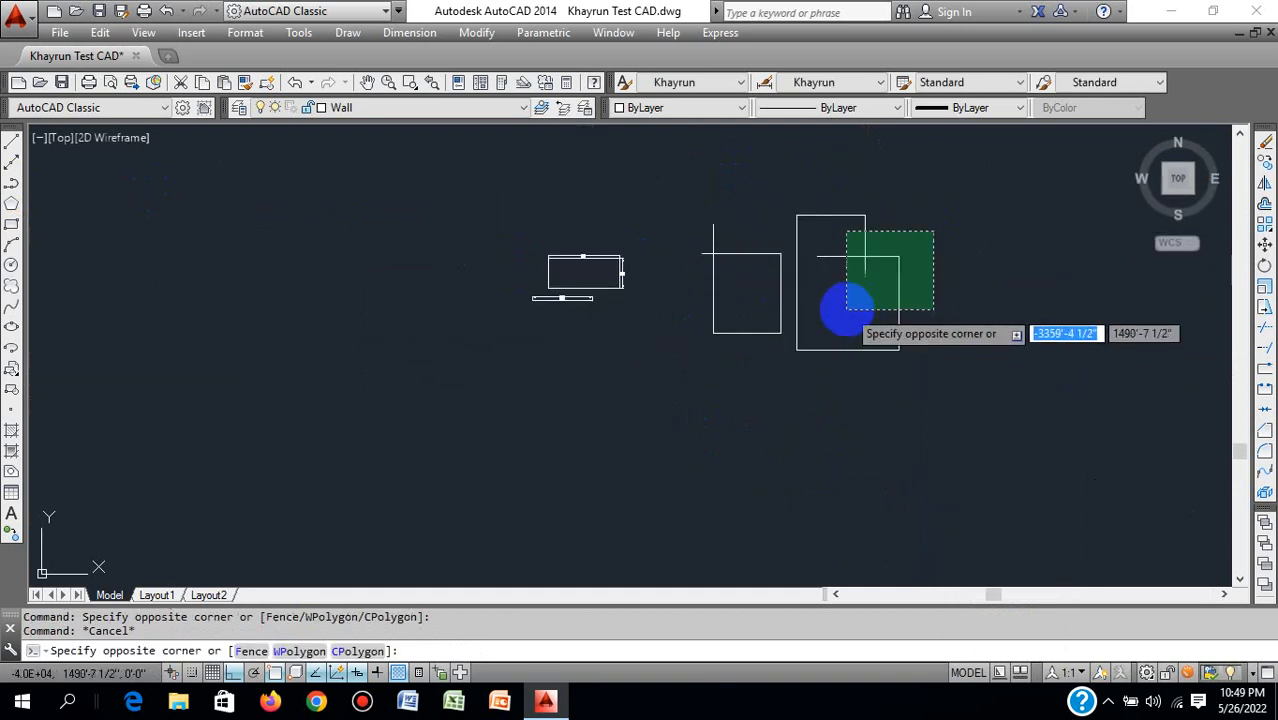
{"action": "left_click", "coordinate": [845, 308]}
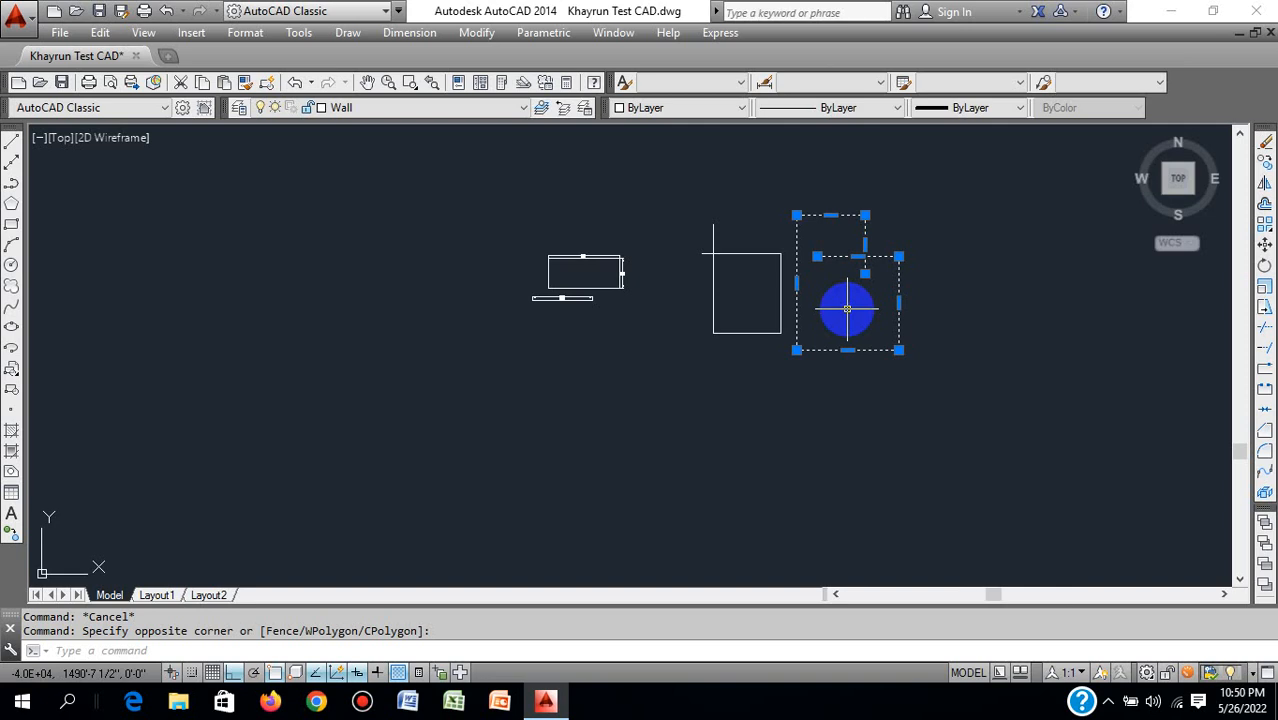
{"action": "scroll", "coordinate": [752, 252], "scroll_direction": "up", "scroll_amount": 4}
{"action": "left_click", "coordinate": [750, 248]}
{"action": "left_click", "coordinate": [688, 339]}
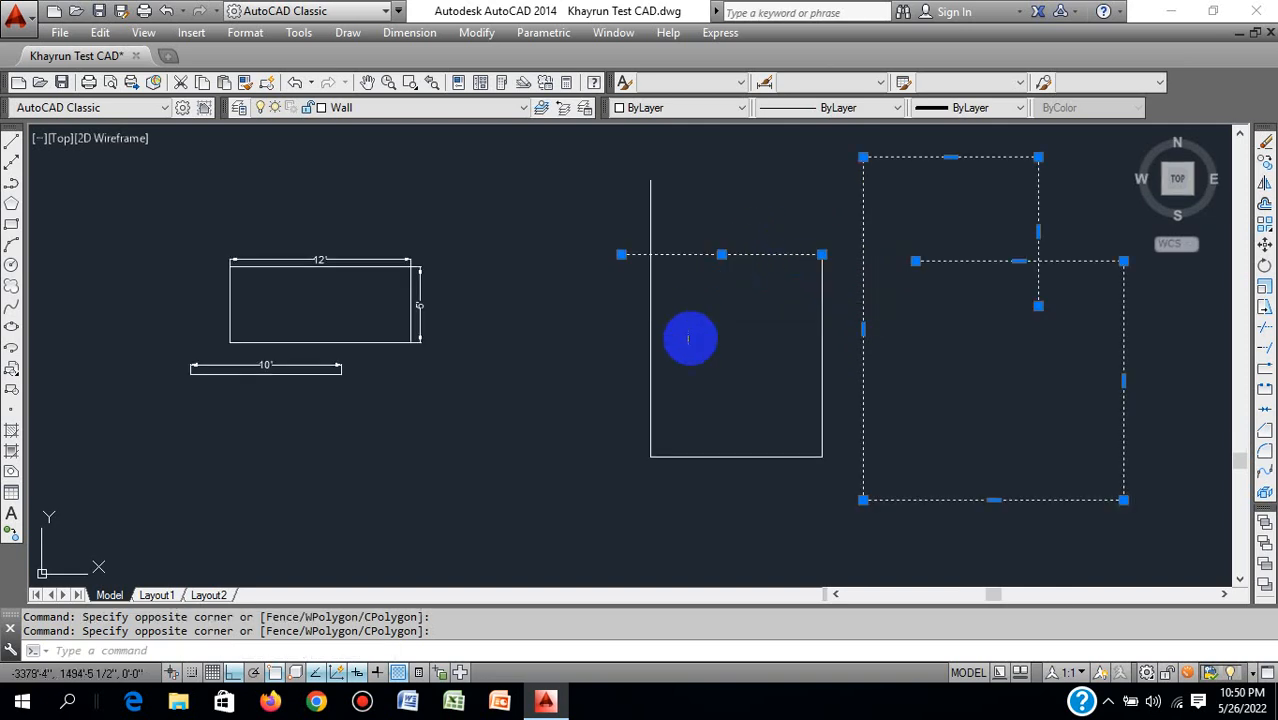
{"action": "left_click", "coordinate": [727, 486]}
{"action": "left_click", "coordinate": [642, 345]}
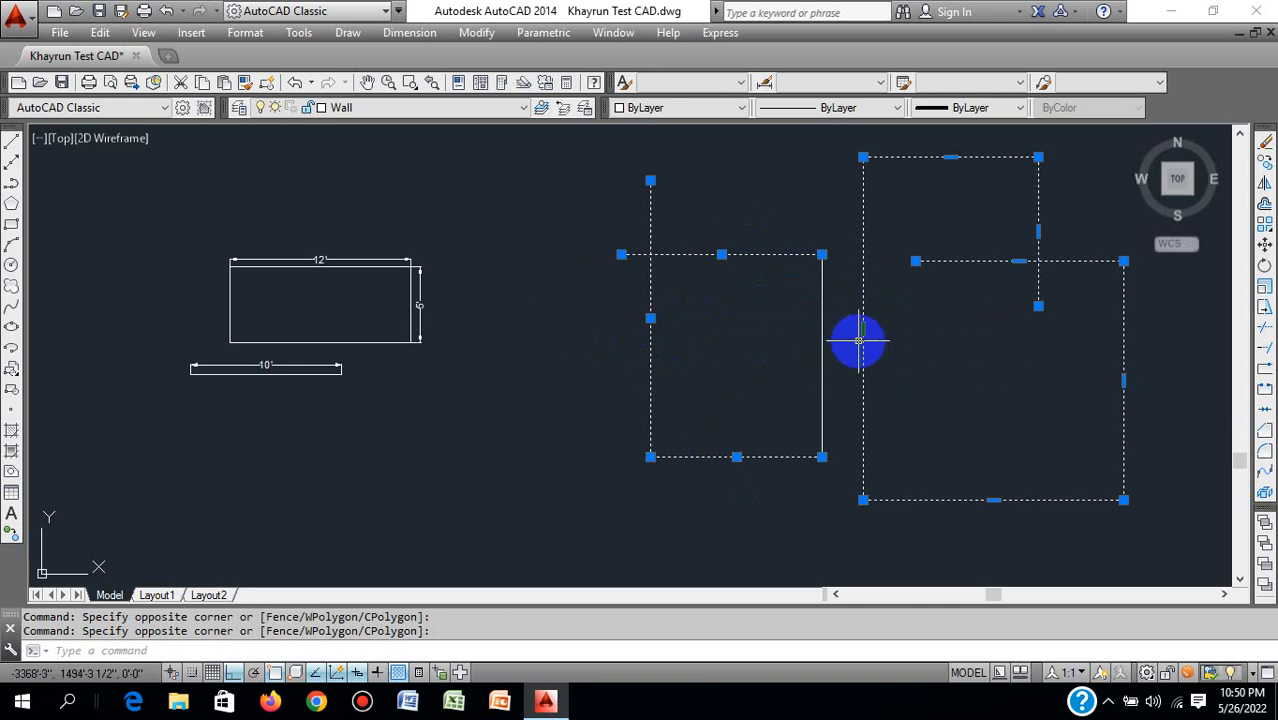
{"action": "left_click", "coordinate": [824, 345]}
{"action": "left_click", "coordinate": [710, 362]}
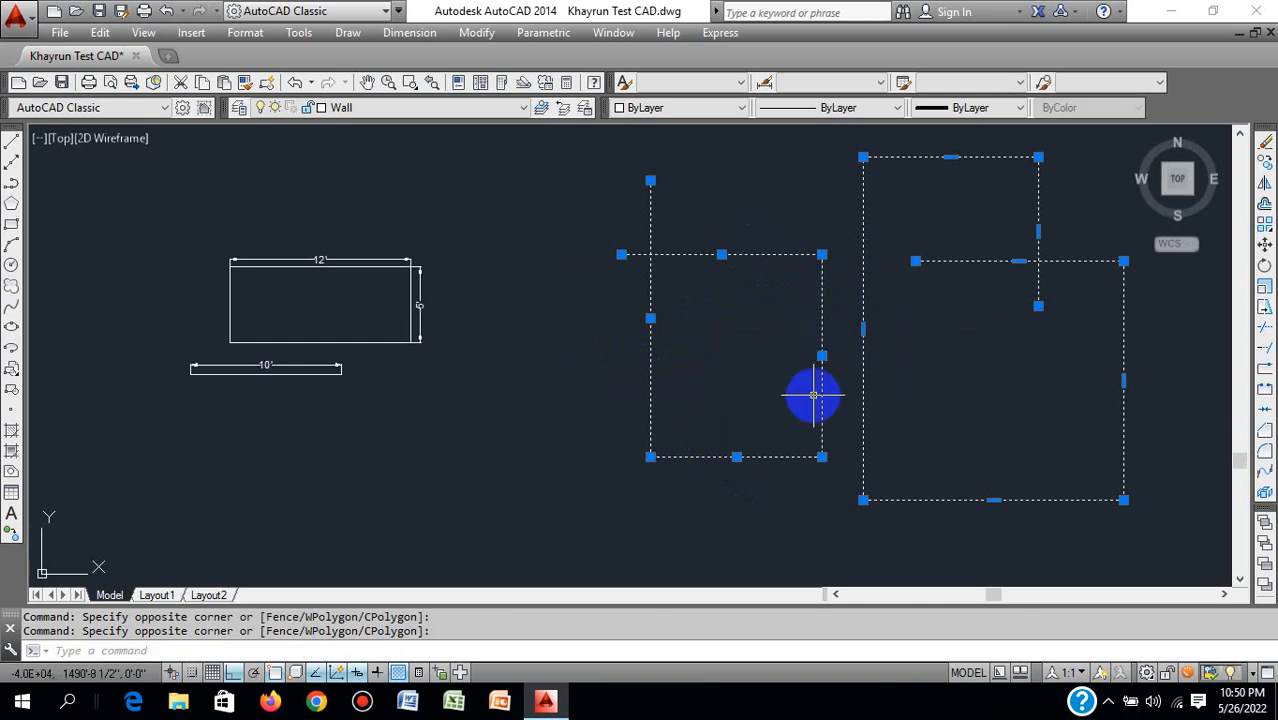
{"action": "key", "text": "Escape"}
{"action": "key", "text": "Escape"}
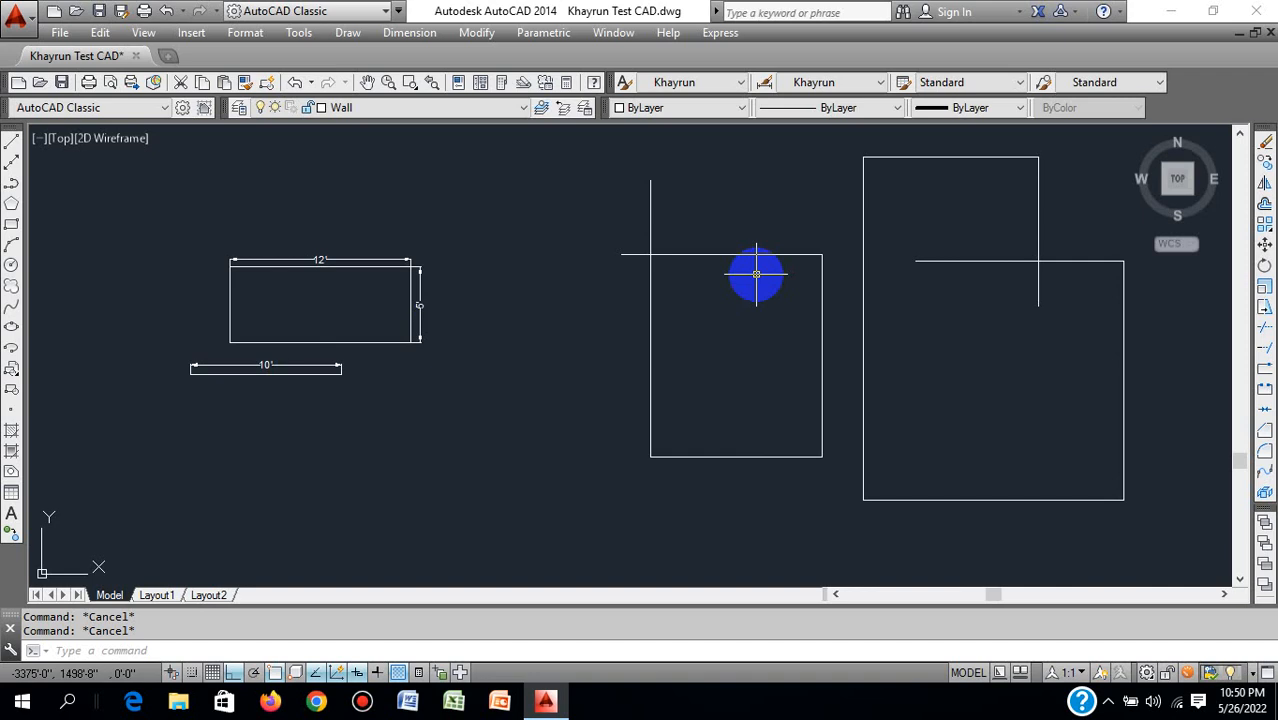
{"action": "type", "text": "PL"}
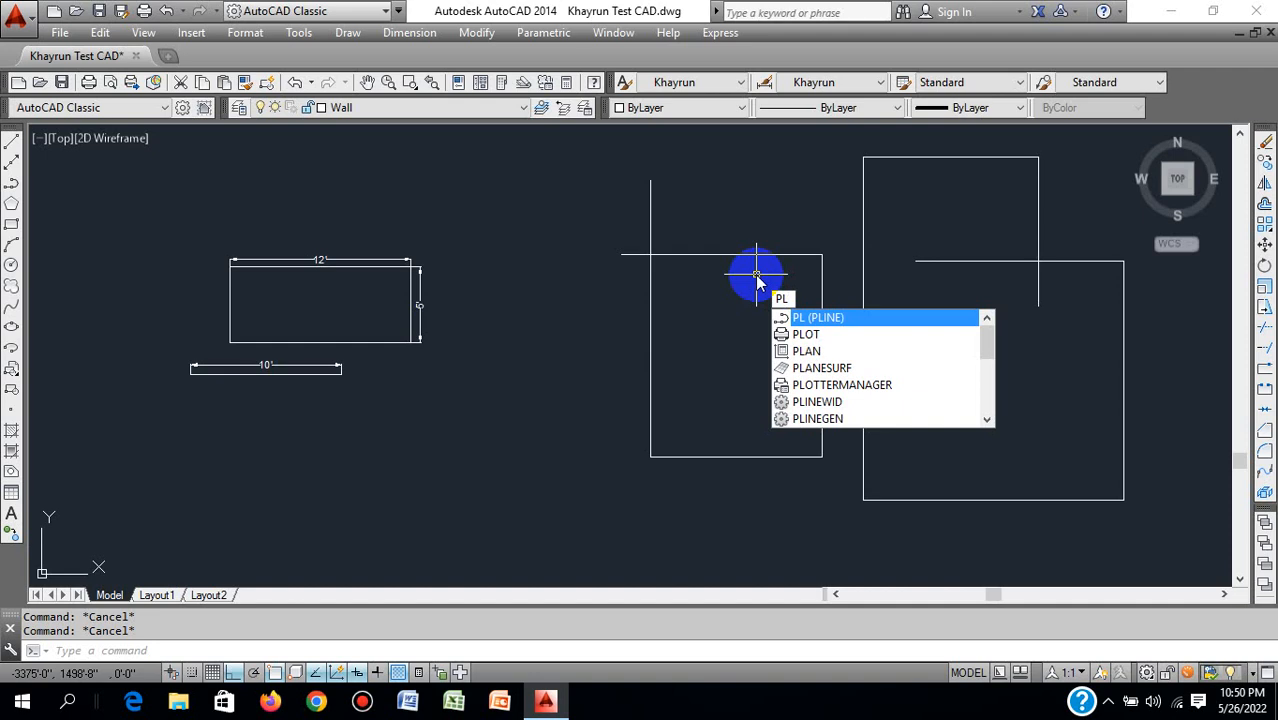
{"action": "key", "text": "Return"}
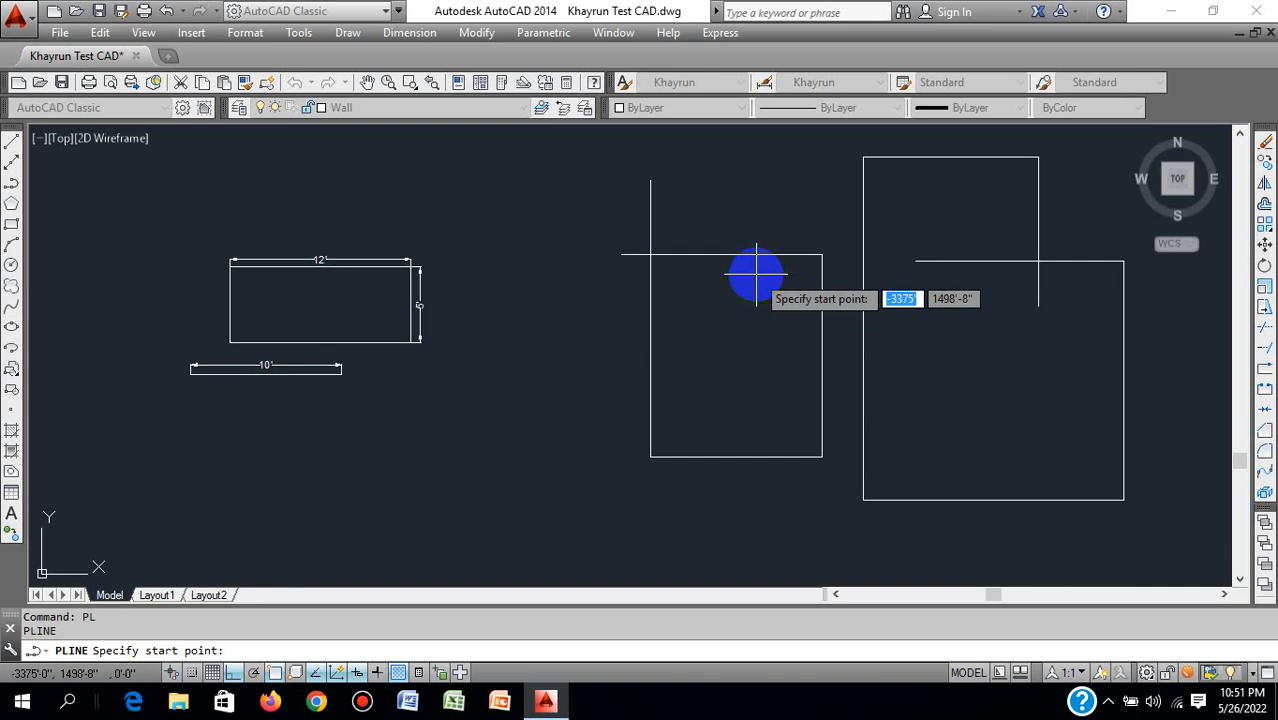
{"action": "key", "text": "Escape"}
{"action": "key", "text": "Escape"}
Step: Draw a six-sided polygon inscribed in a circle of 2' radius in the empty area up and right of the pentagon
{"action": "scroll", "coordinate": [371, 331], "scroll_direction": "down", "scroll_amount": 5}
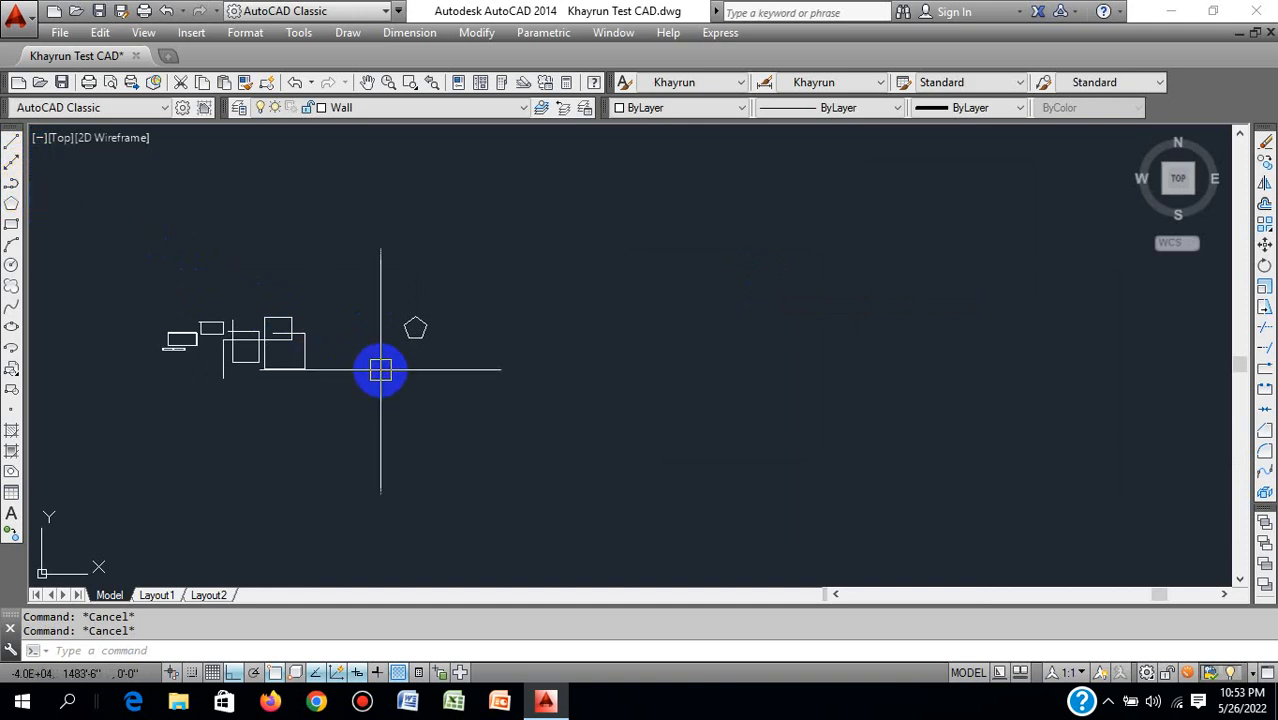
{"action": "middle_click_drag", "start_coordinate": [414, 341], "coordinate": [325, 386]}
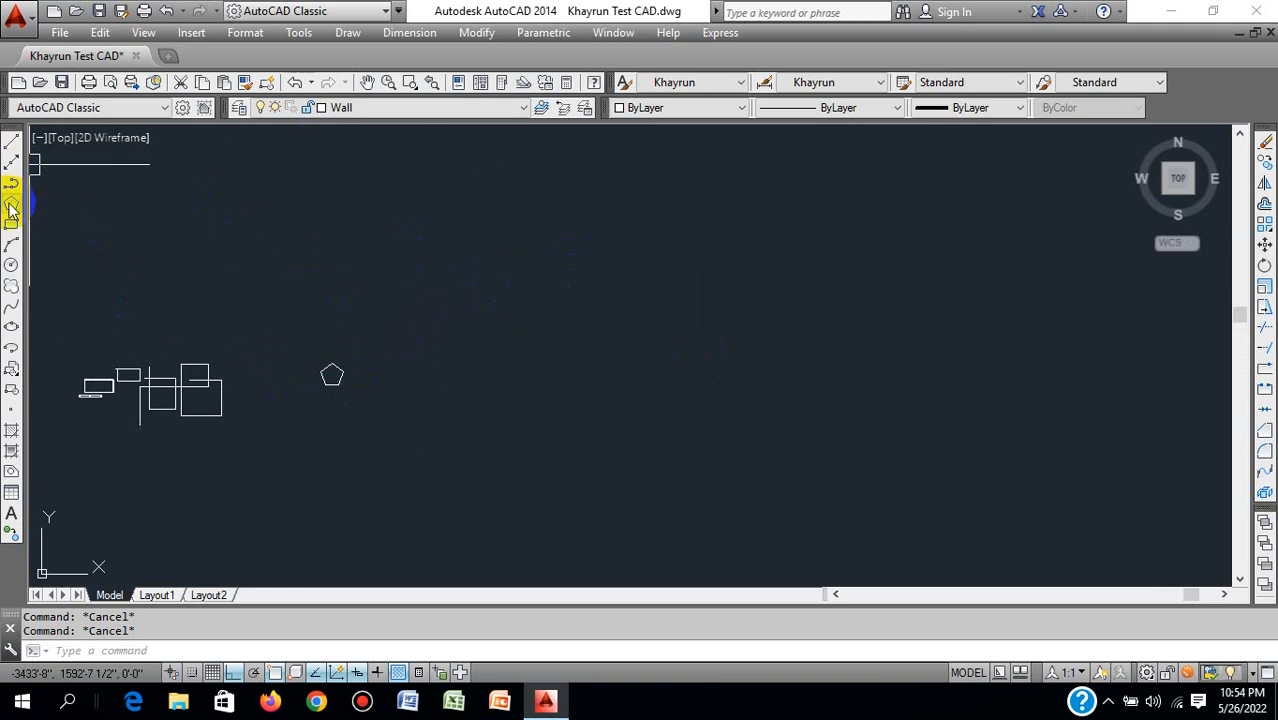
{"action": "type", "text": "PO"}
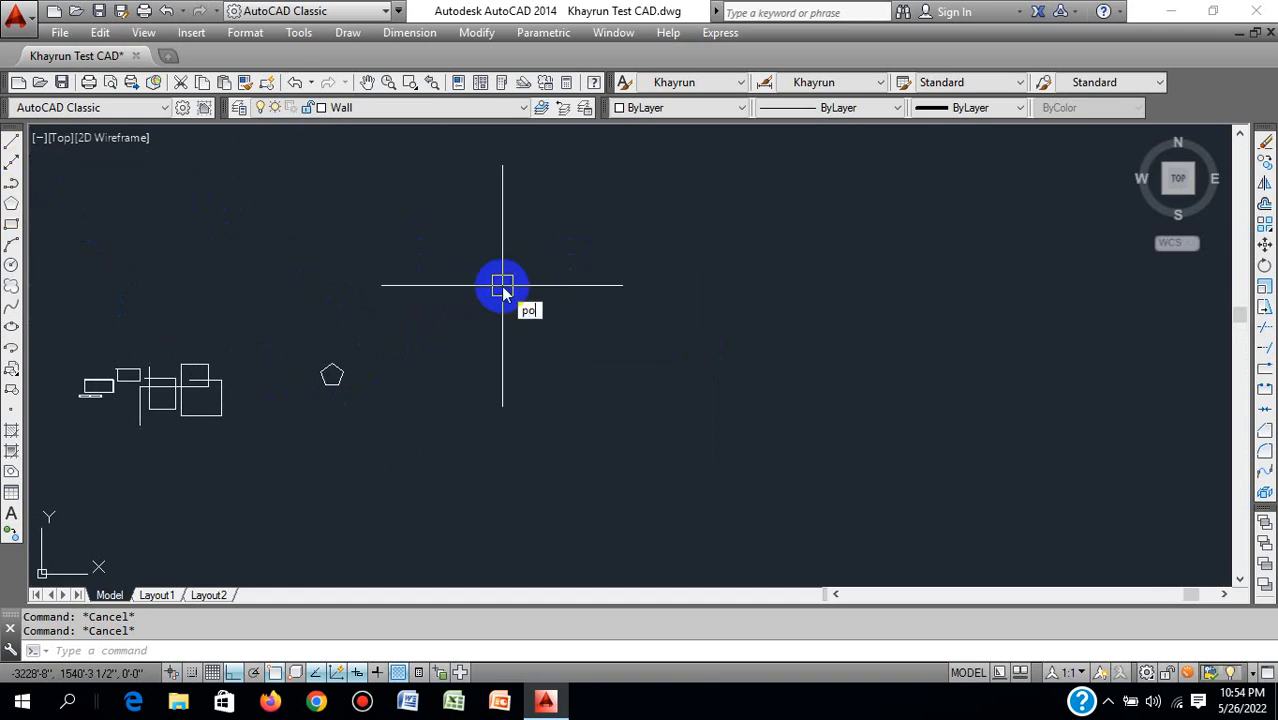
{"action": "type", "text": "L"}
{"action": "key", "text": "Return"}
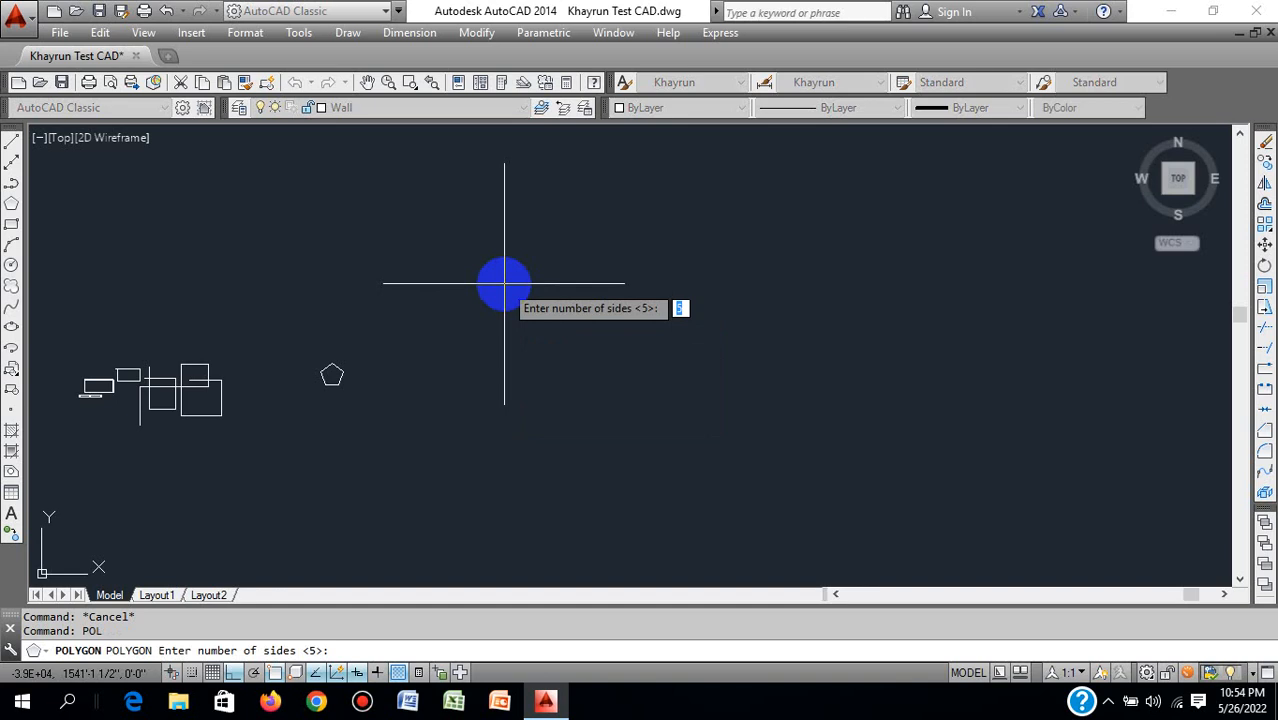
{"action": "type", "text": "8"}
{"action": "key", "text": "BackSpace"}
{"action": "type", "text": "6"}
{"action": "key", "text": "Return"}
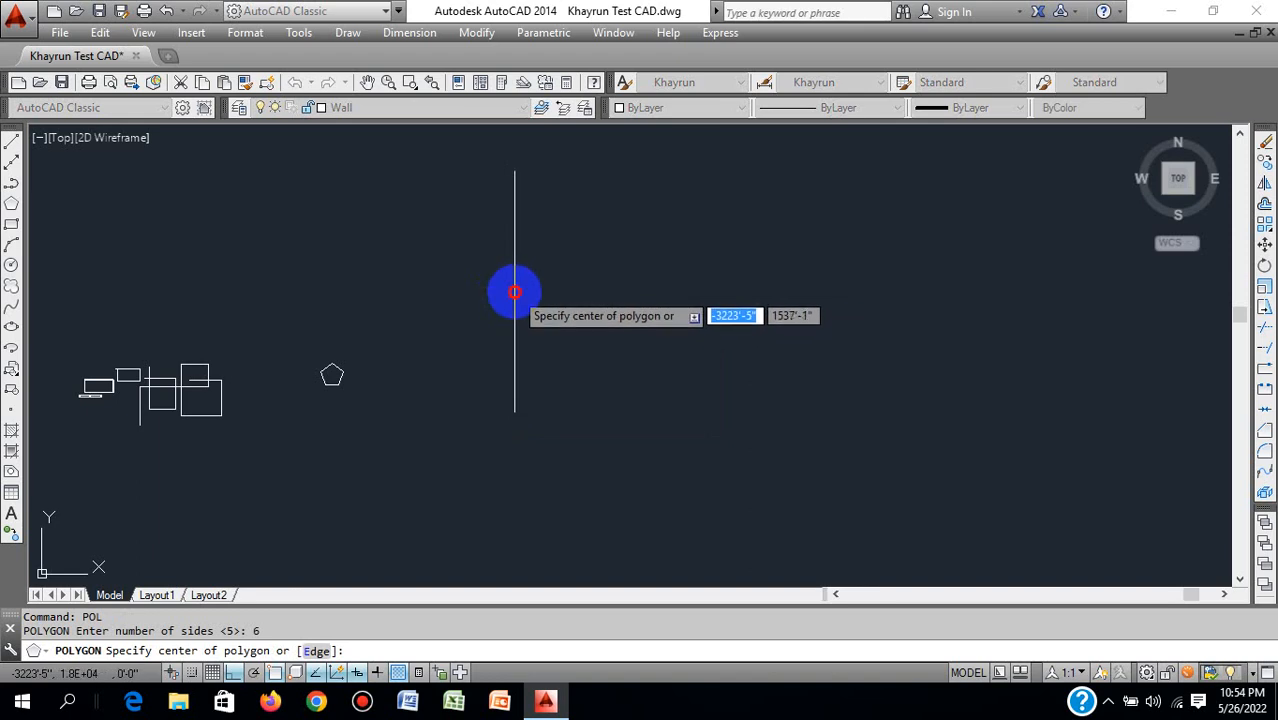
{"action": "left_click", "coordinate": [514, 294]}
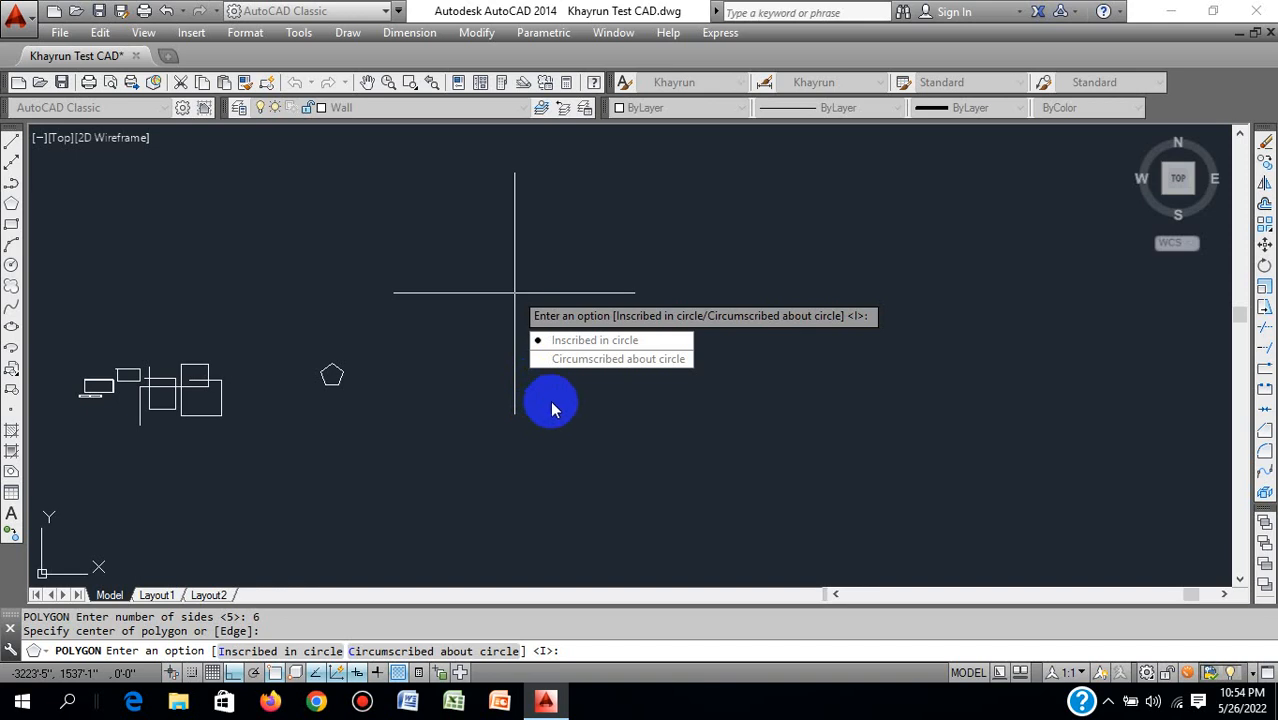
{"action": "left_click", "coordinate": [614, 345]}
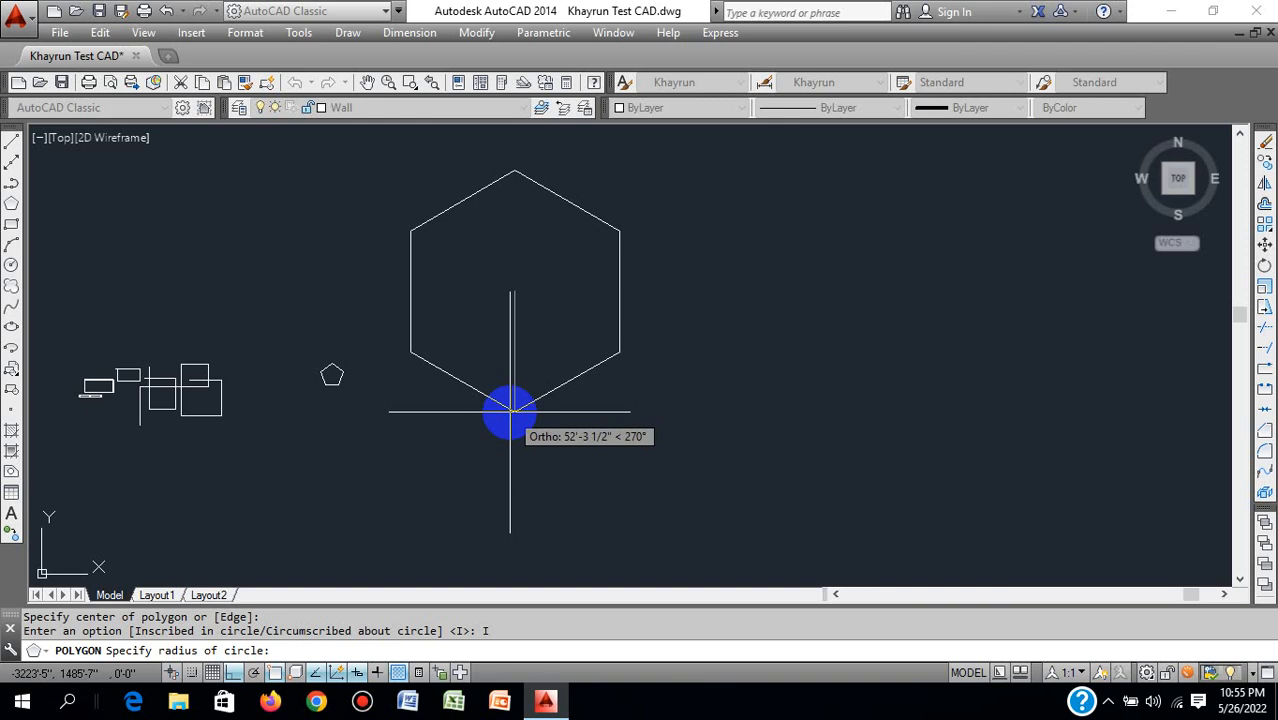
{"action": "type", "text": "2'"}
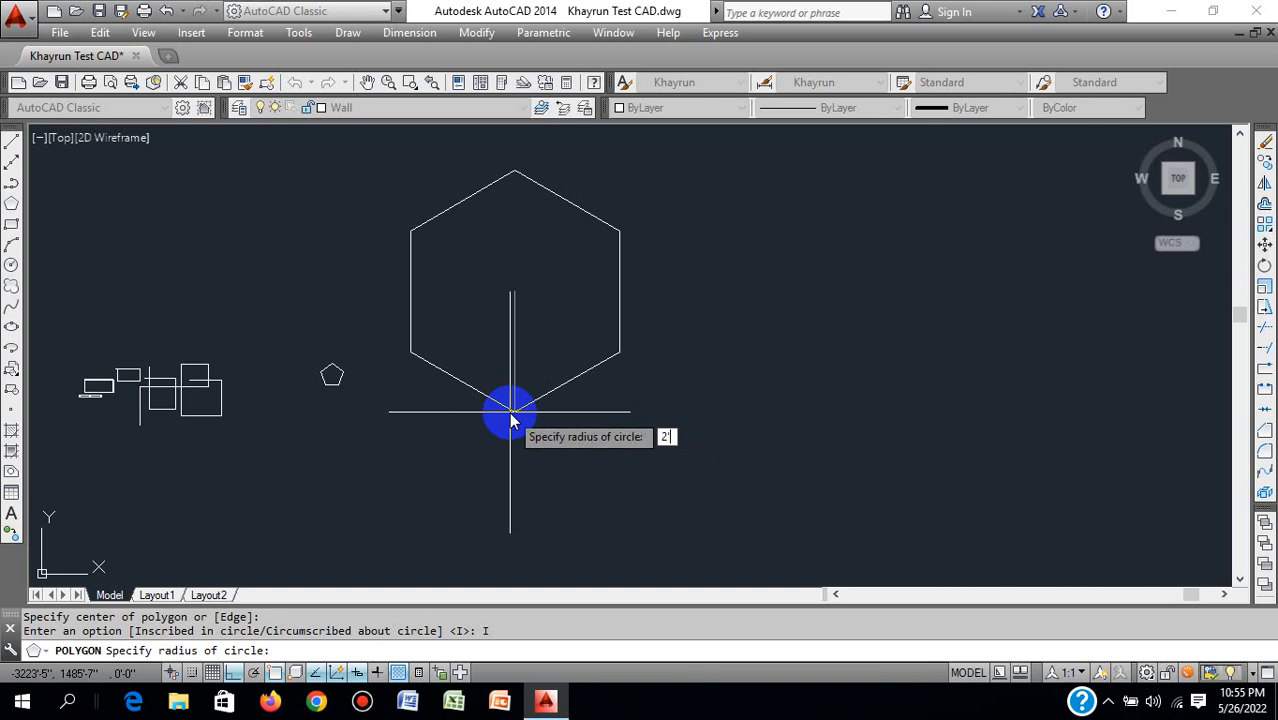
{"action": "key", "text": "Return"}
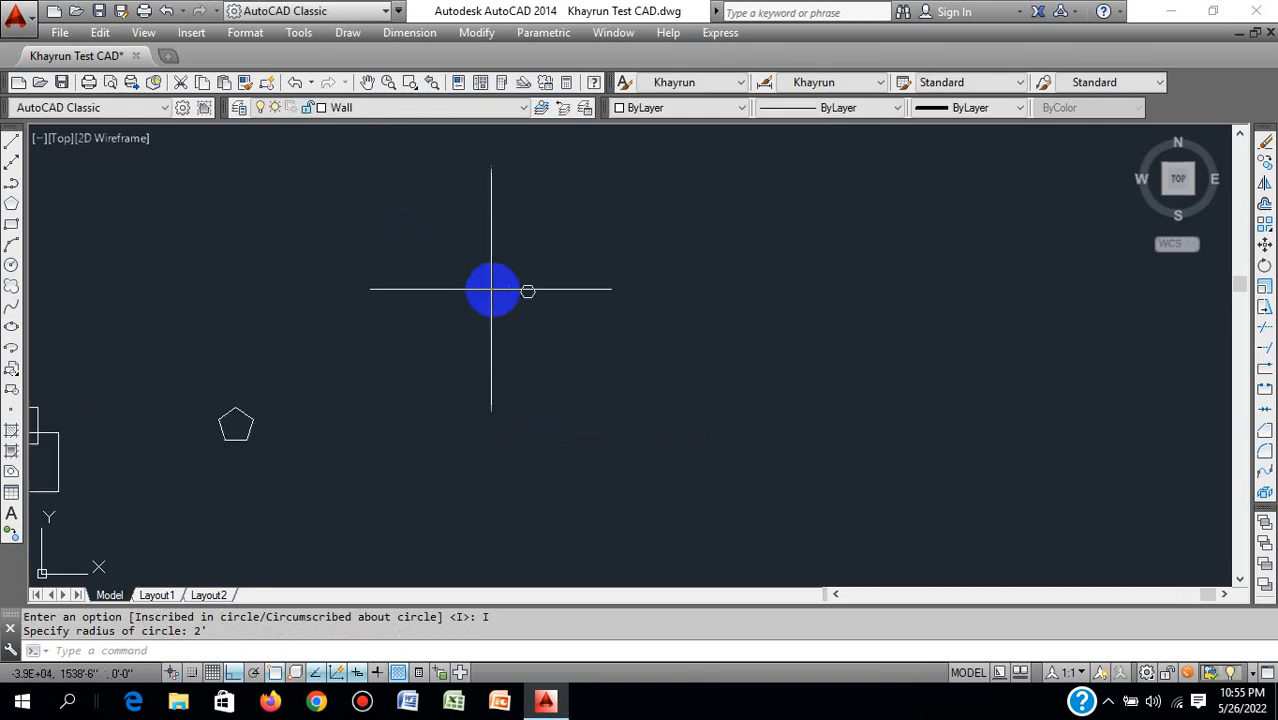
{"action": "scroll", "coordinate": [500, 288], "scroll_direction": "up", "scroll_amount": 5}
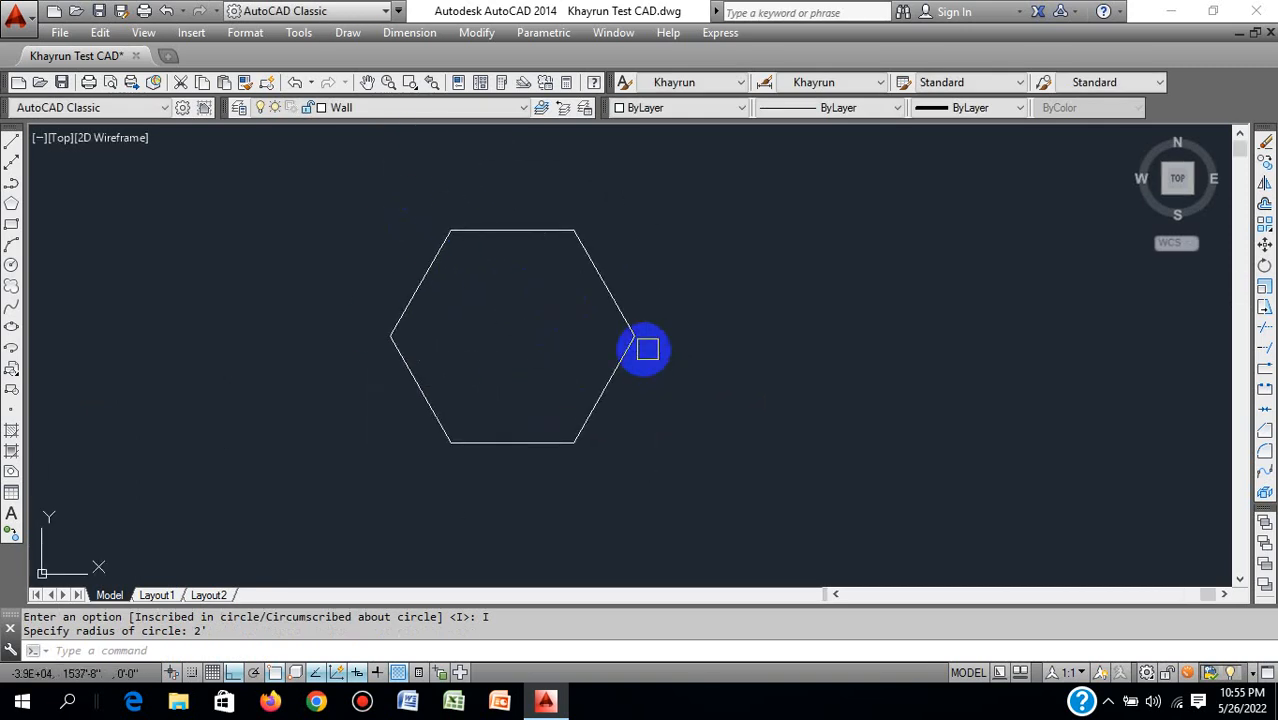
Step: Draw an eight-sided polygon inscribed in a circle of 4' radius, centred just right of the hexagon
{"action": "middle_click_drag", "start_coordinate": [648, 348], "coordinate": [414, 377]}
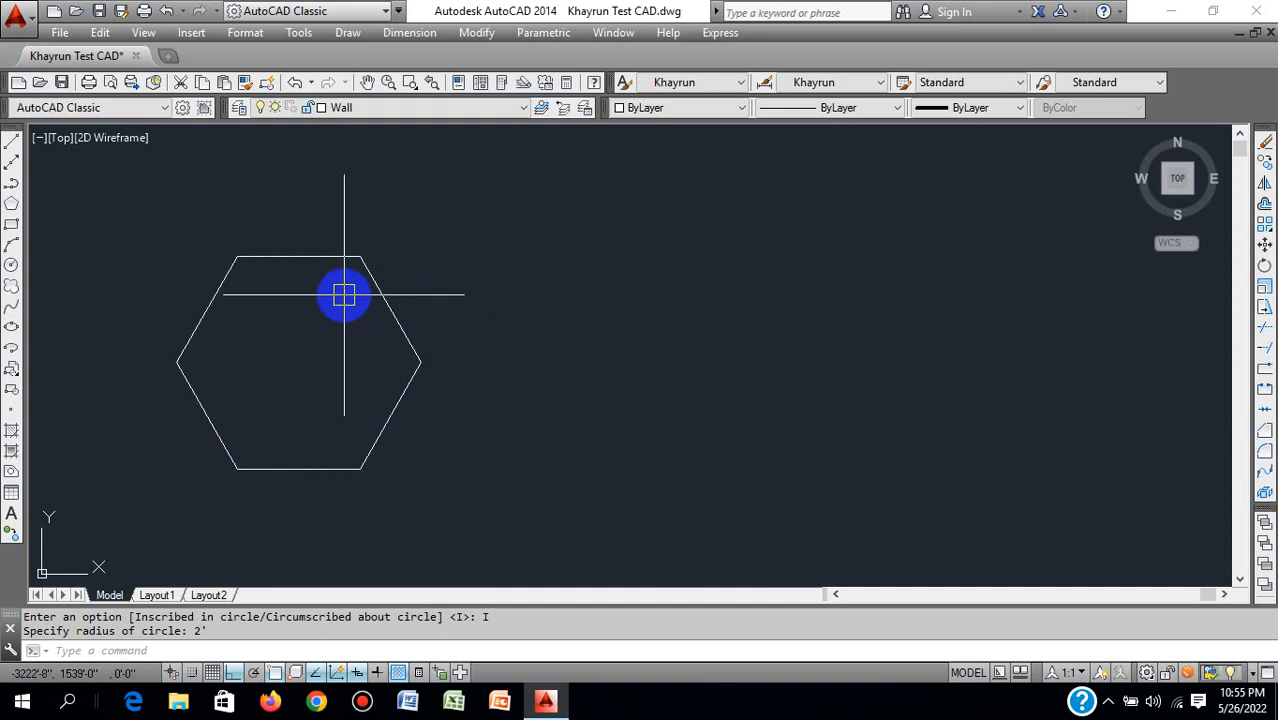
{"action": "type", "text": "POL"}
{"action": "key", "text": "Return"}
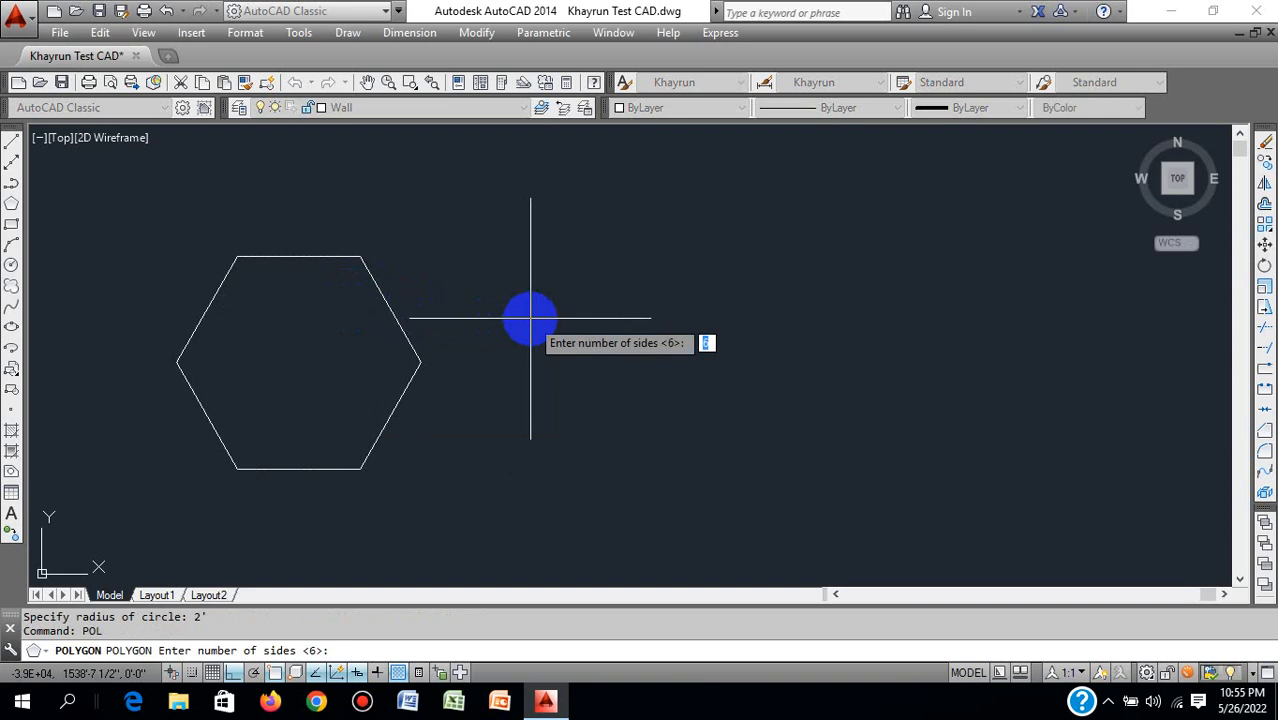
{"action": "type", "text": "8"}
{"action": "key", "text": "Return"}
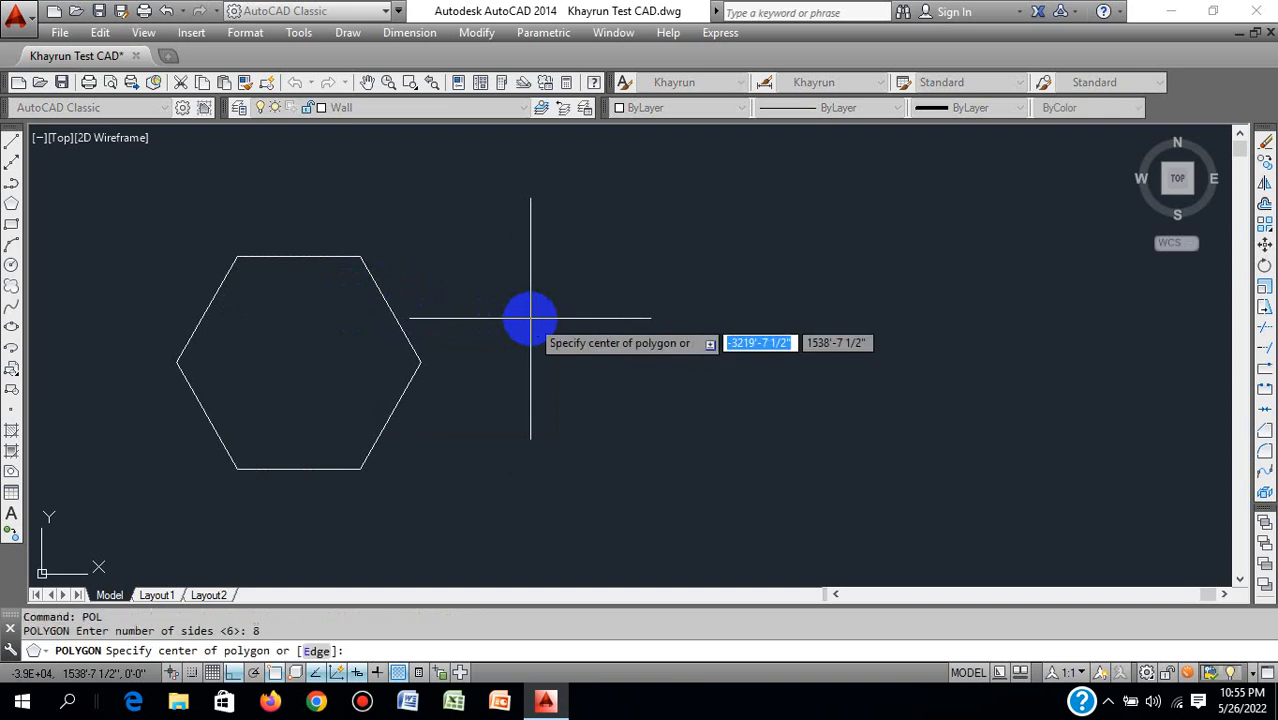
{"action": "left_click", "coordinate": [575, 288]}
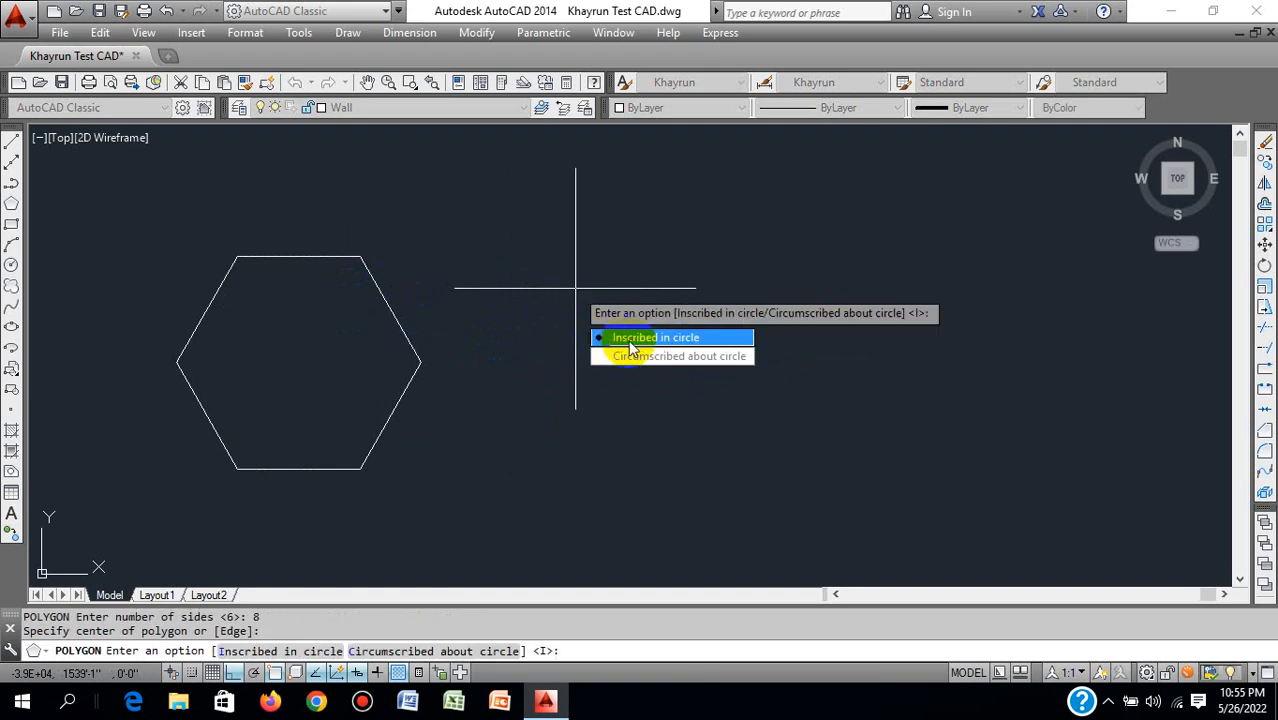
{"action": "left_click", "coordinate": [632, 338]}
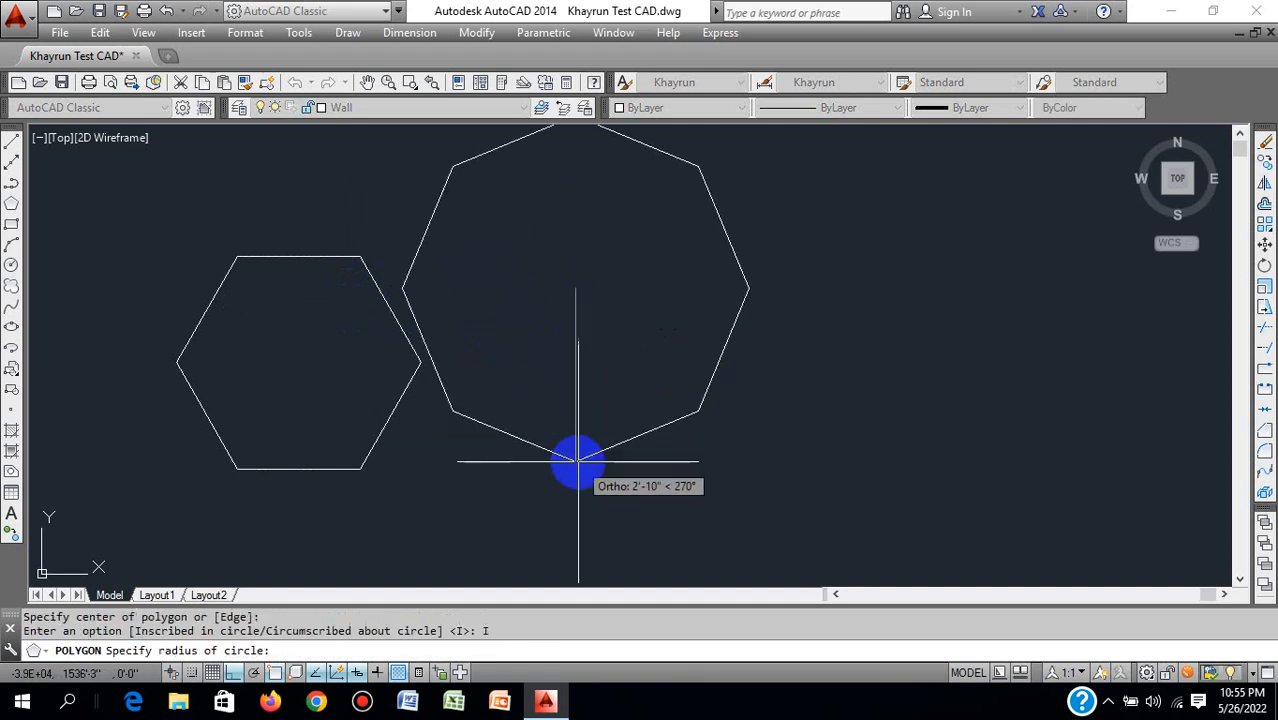
{"action": "type", "text": "4"}
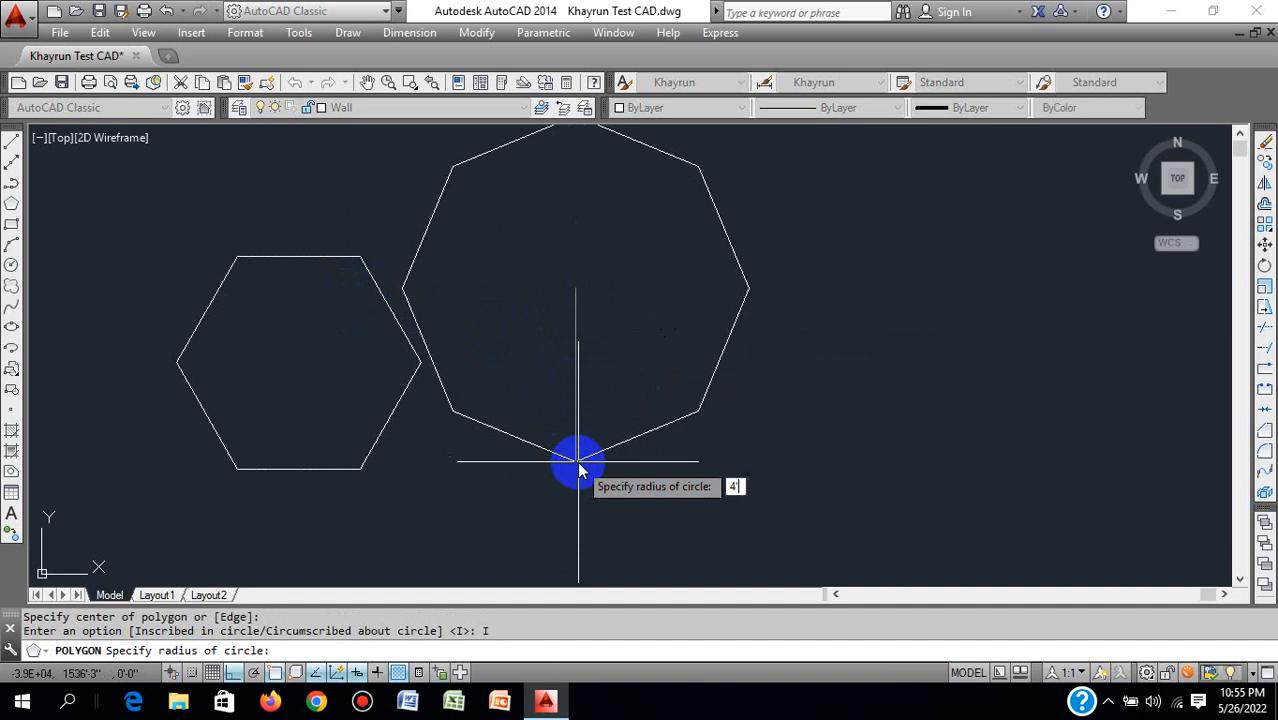
{"action": "key", "text": "Return"}
{"action": "scroll", "coordinate": [765, 415], "scroll_direction": "down", "scroll_amount": 4}
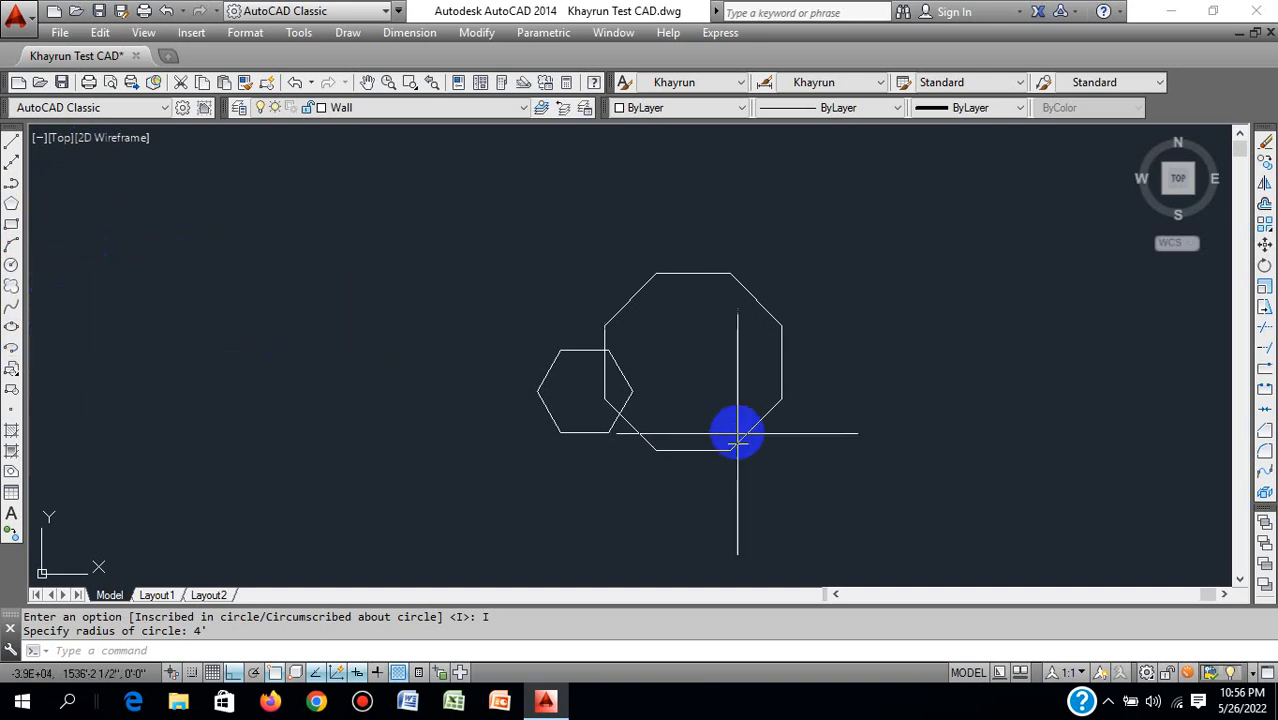
Step: Draw a rectangle 15' wide and 5' high with the Rectangle command, up and right of the octagon
{"action": "scroll", "coordinate": [737, 433], "scroll_direction": "down", "scroll_amount": 2}
{"action": "middle_click_drag", "start_coordinate": [722, 436], "coordinate": [479, 490]}
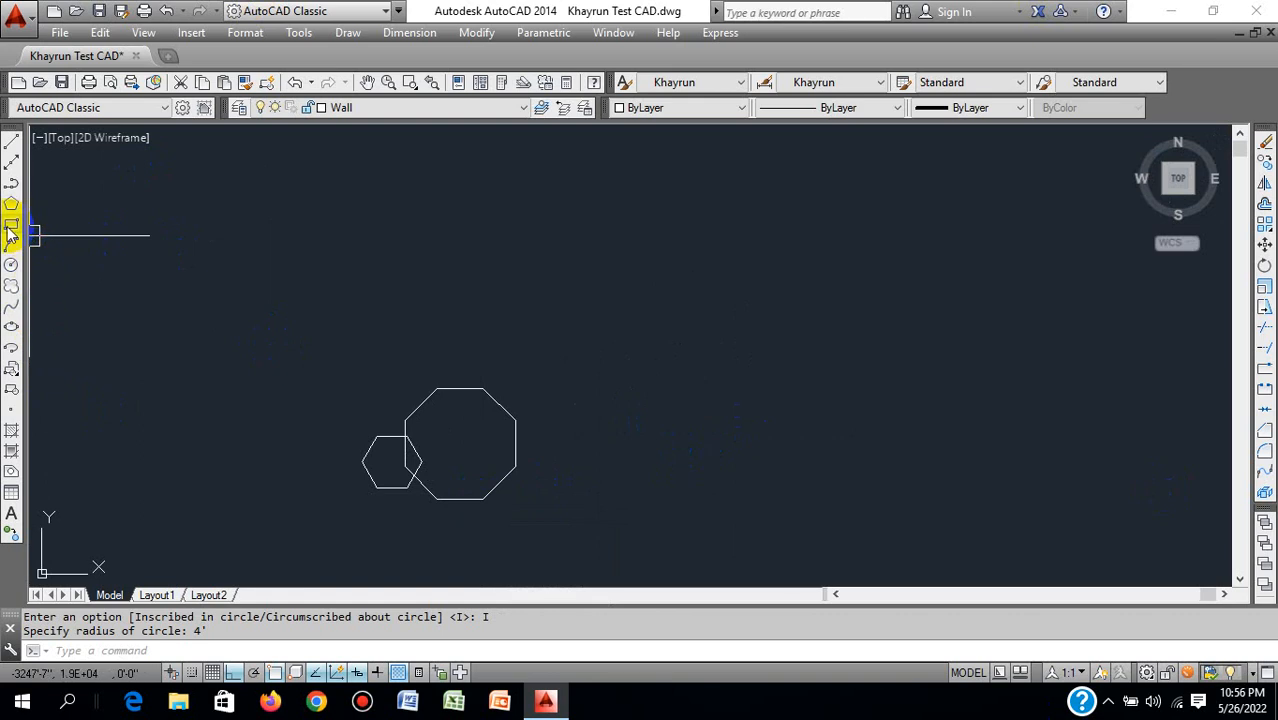
{"action": "left_click", "coordinate": [437, 293]}
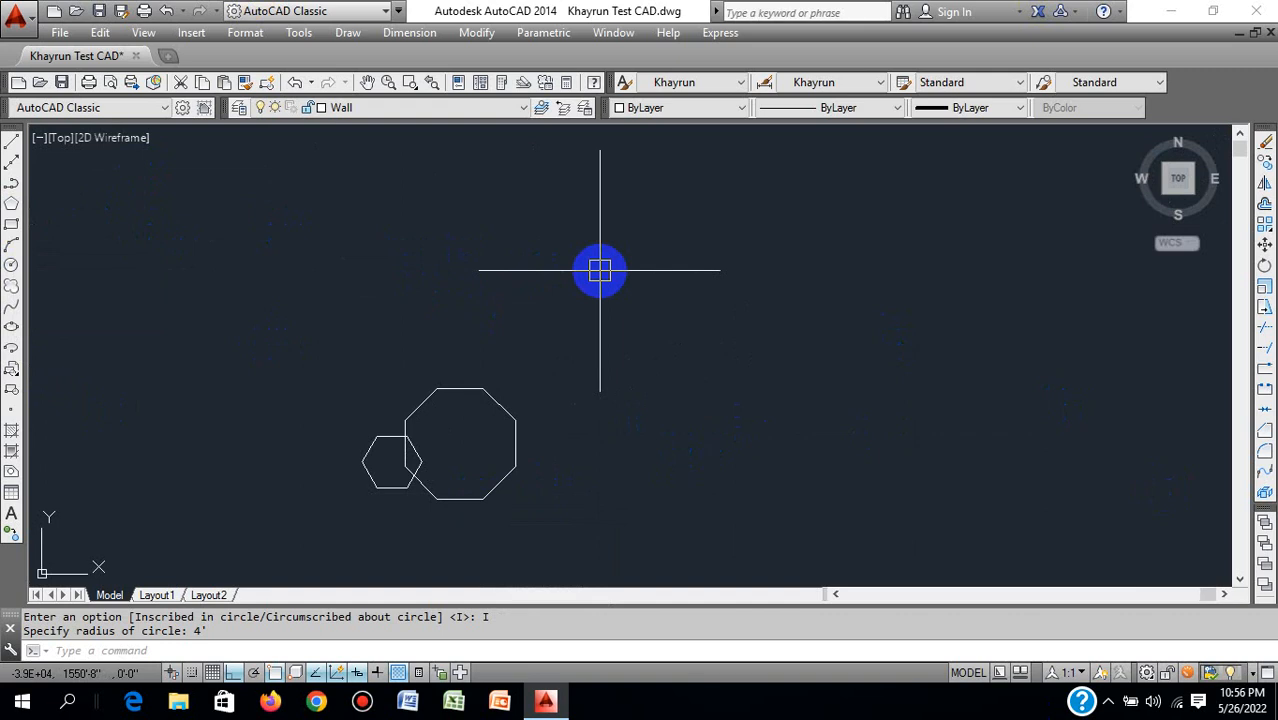
{"action": "type", "text": "REC"}
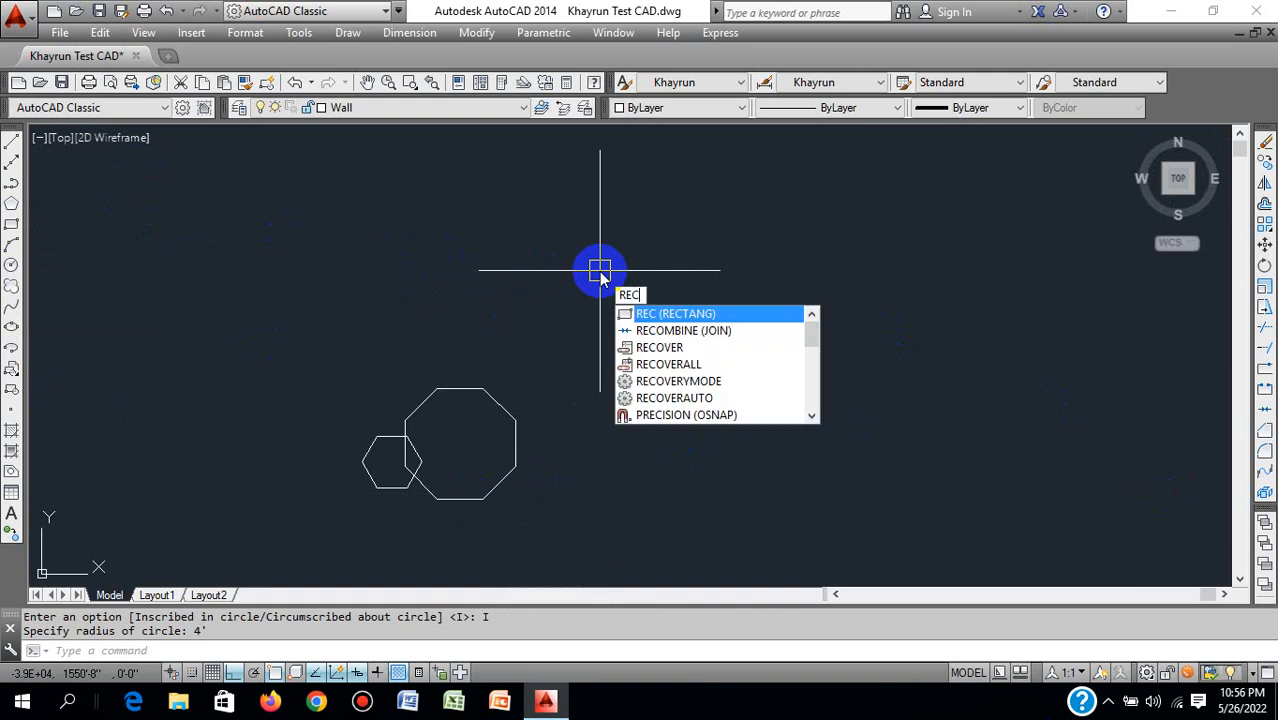
{"action": "key", "text": "Return"}
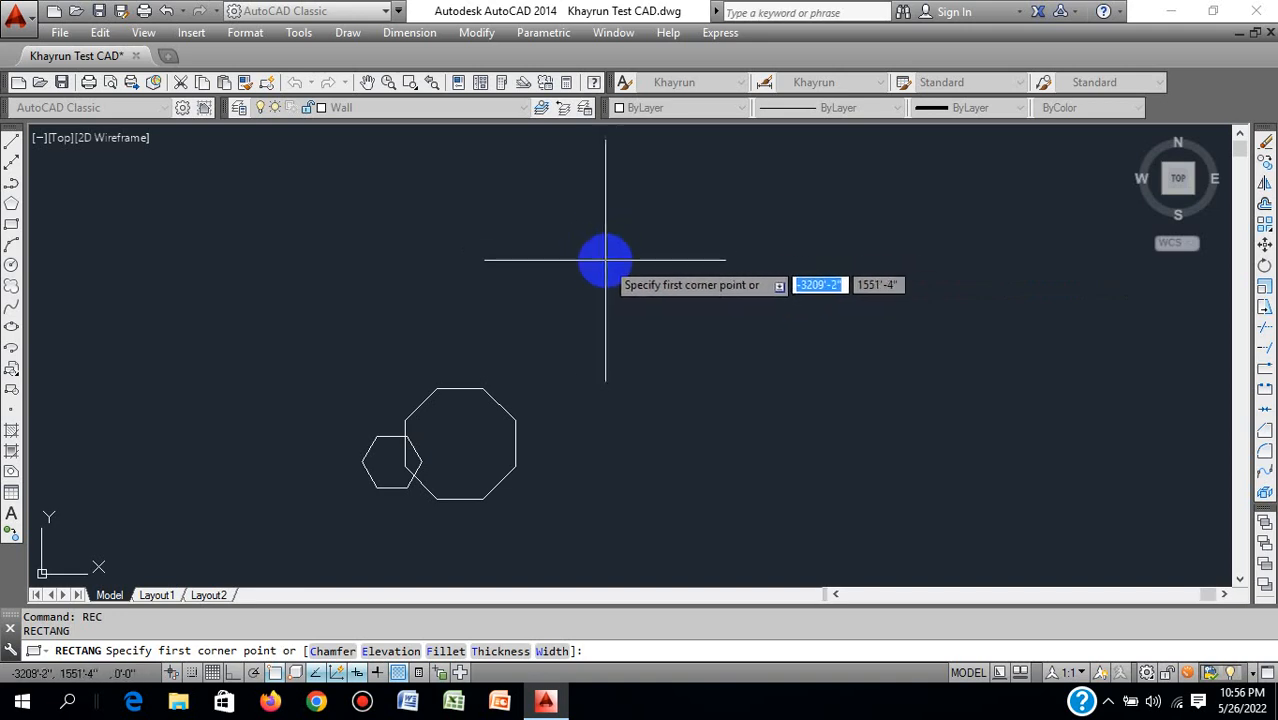
{"action": "left_click", "coordinate": [599, 259]}
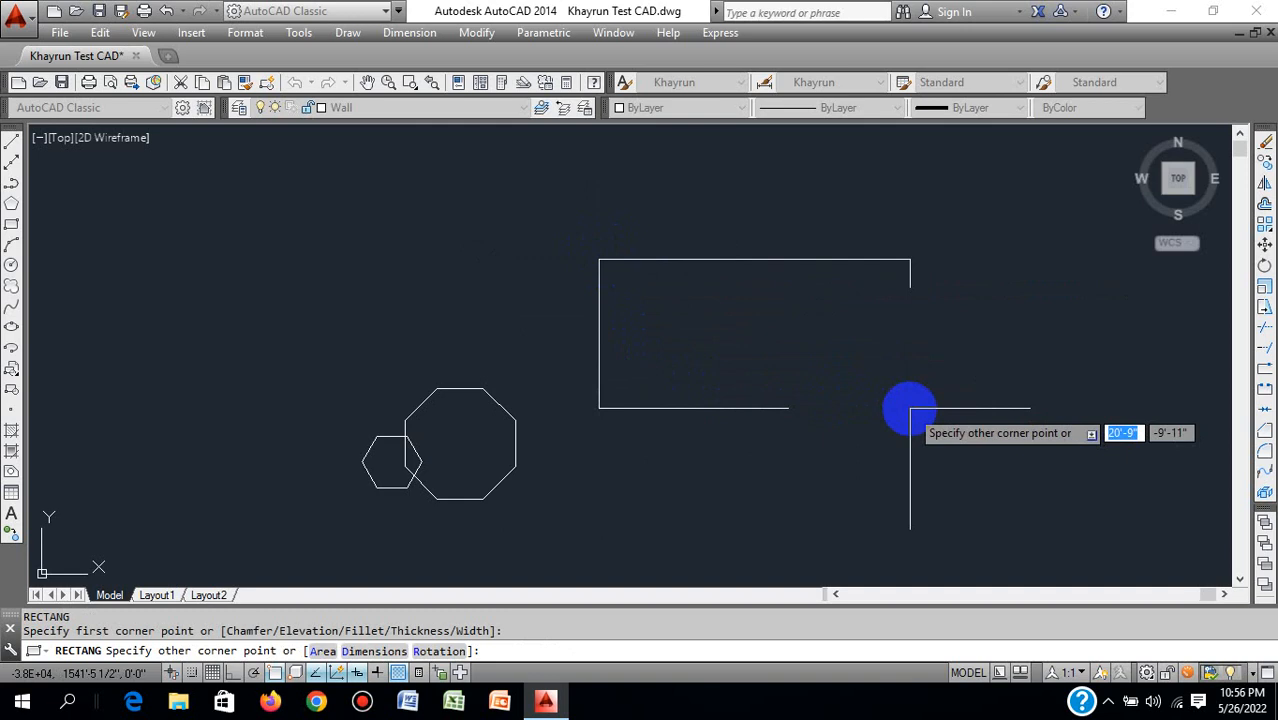
{"action": "key", "text": "F8"}
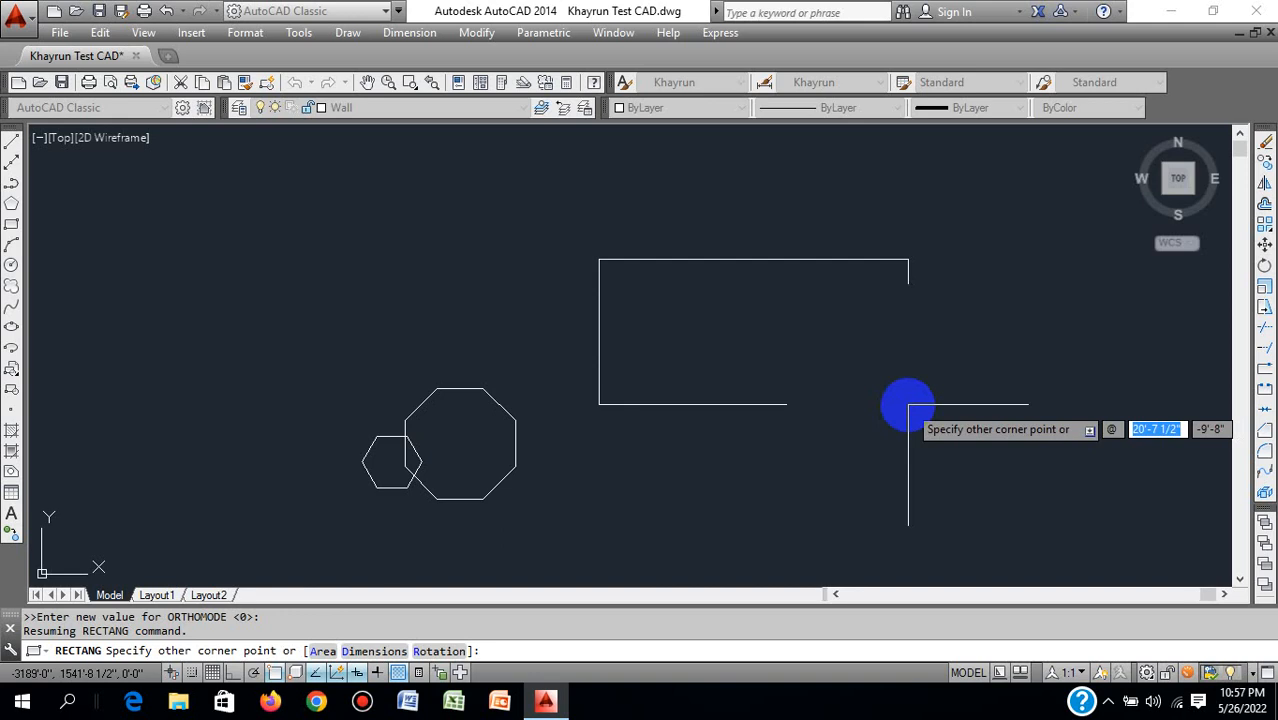
{"action": "type", "text": "15'"}
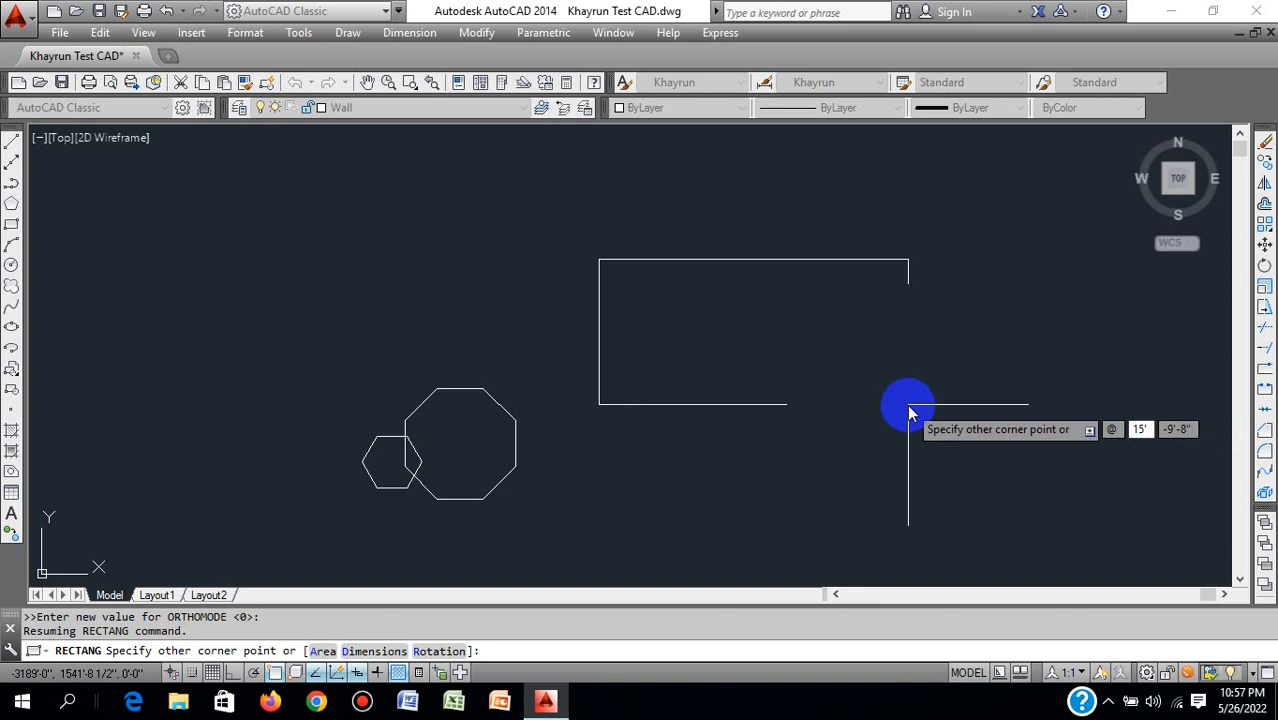
{"action": "key", "text": "Tab"}
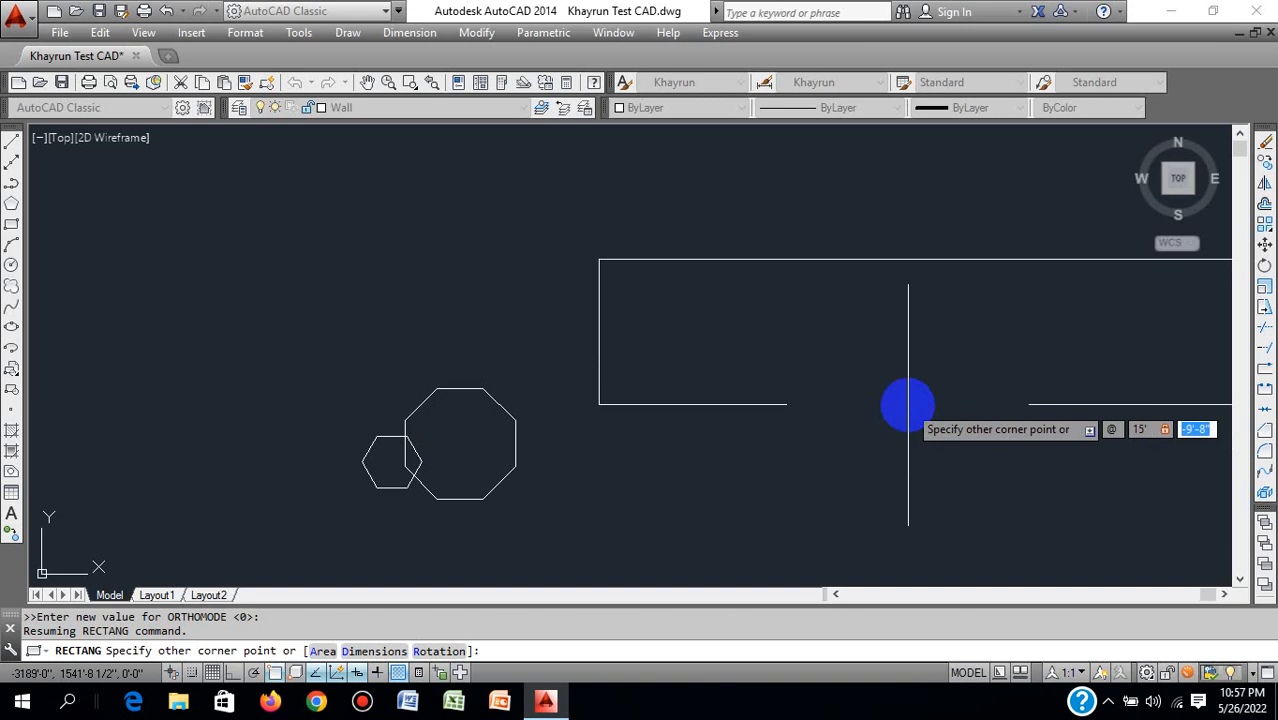
{"action": "type", "text": "5'"}
{"action": "key", "text": "Return"}
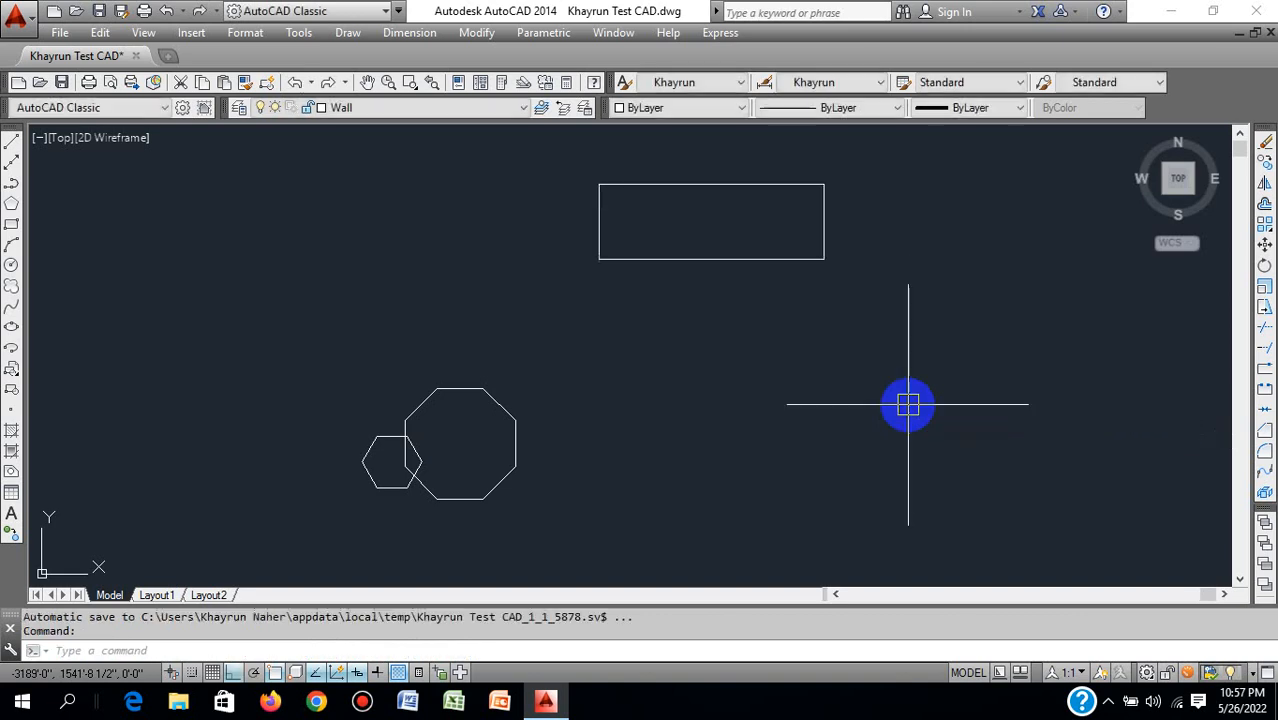
Step: Add a quick dimension for the new rectangle's width, placed above its upper edge
{"action": "middle_click_drag", "start_coordinate": [764, 340], "coordinate": [748, 291]}
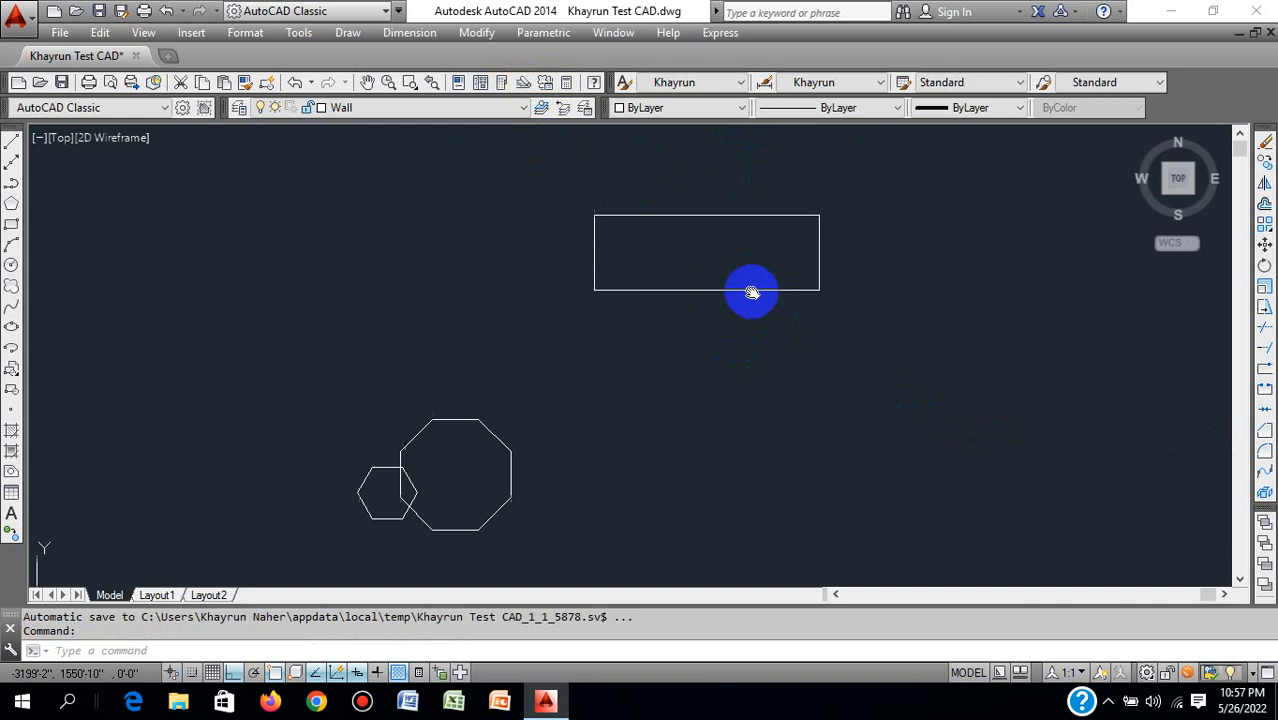
{"action": "left_click", "coordinate": [409, 32]}
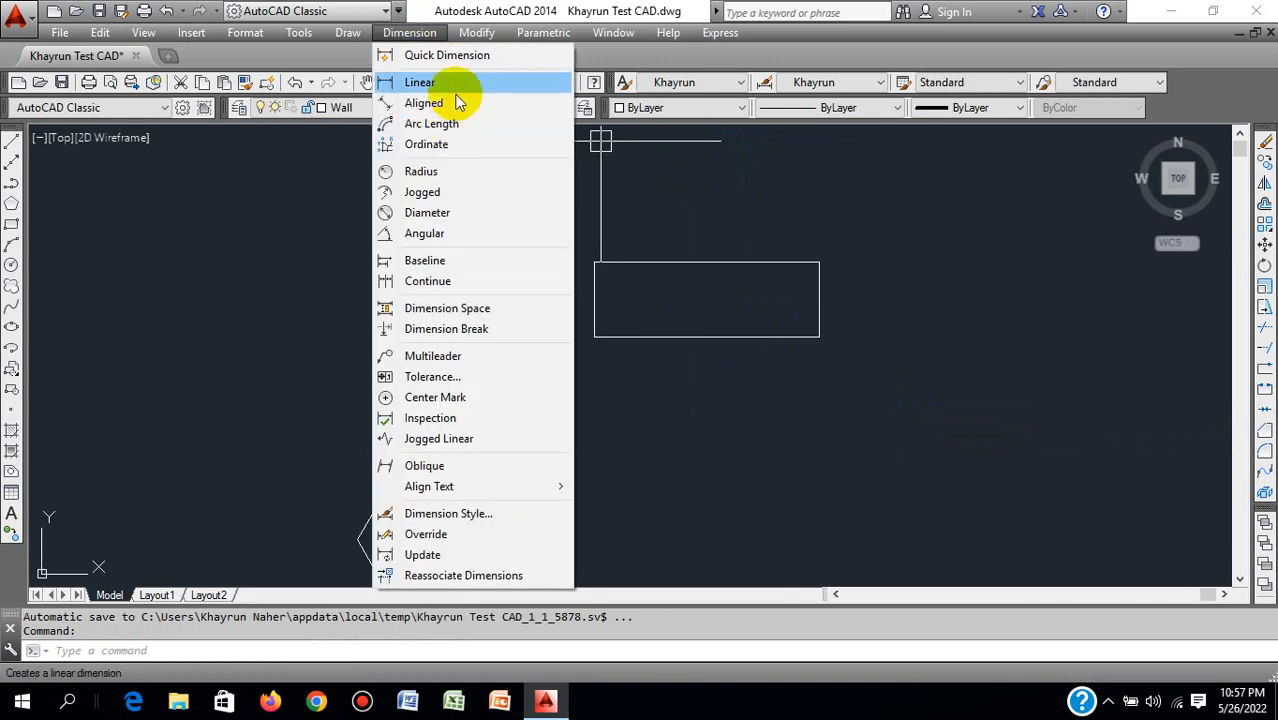
{"action": "left_click", "coordinate": [455, 55]}
{"action": "left_click", "coordinate": [748, 260]}
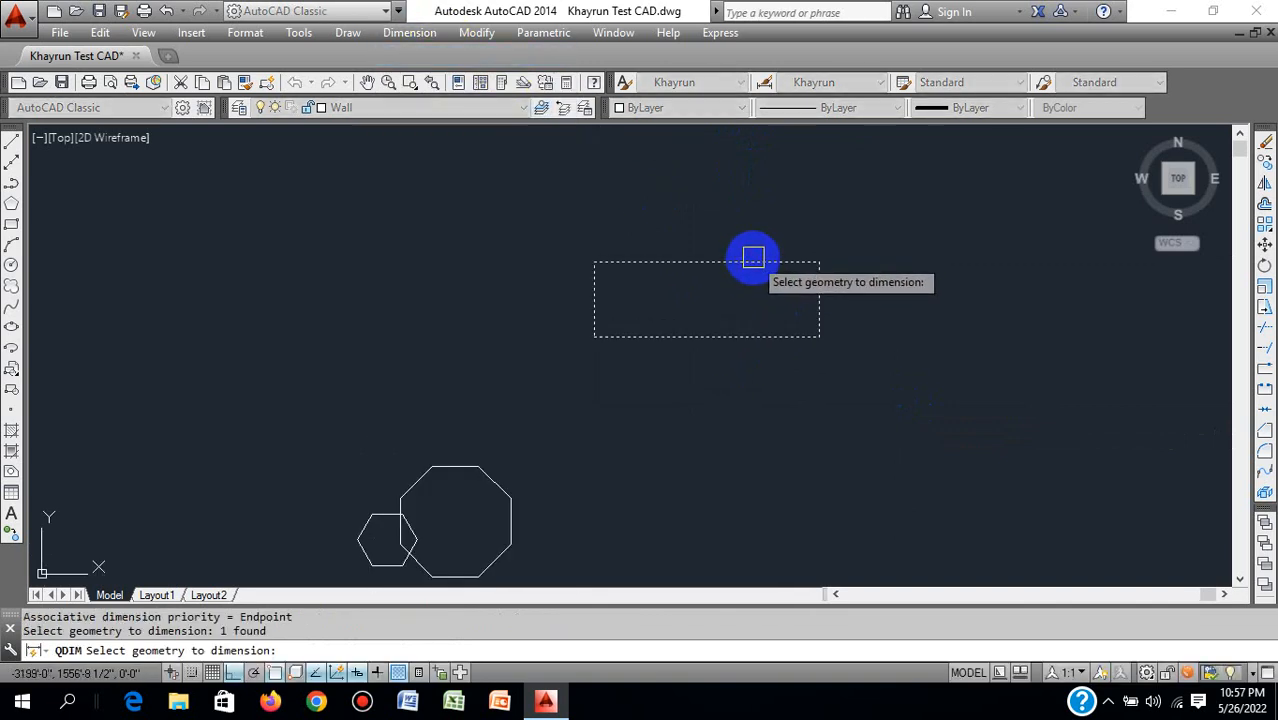
{"action": "key", "text": "Return"}
{"action": "left_click", "coordinate": [742, 228]}
Step: Add a quick dimension for the same rectangle's height, placed beside its right edge, and end the dimension command
{"action": "key", "text": "Return"}
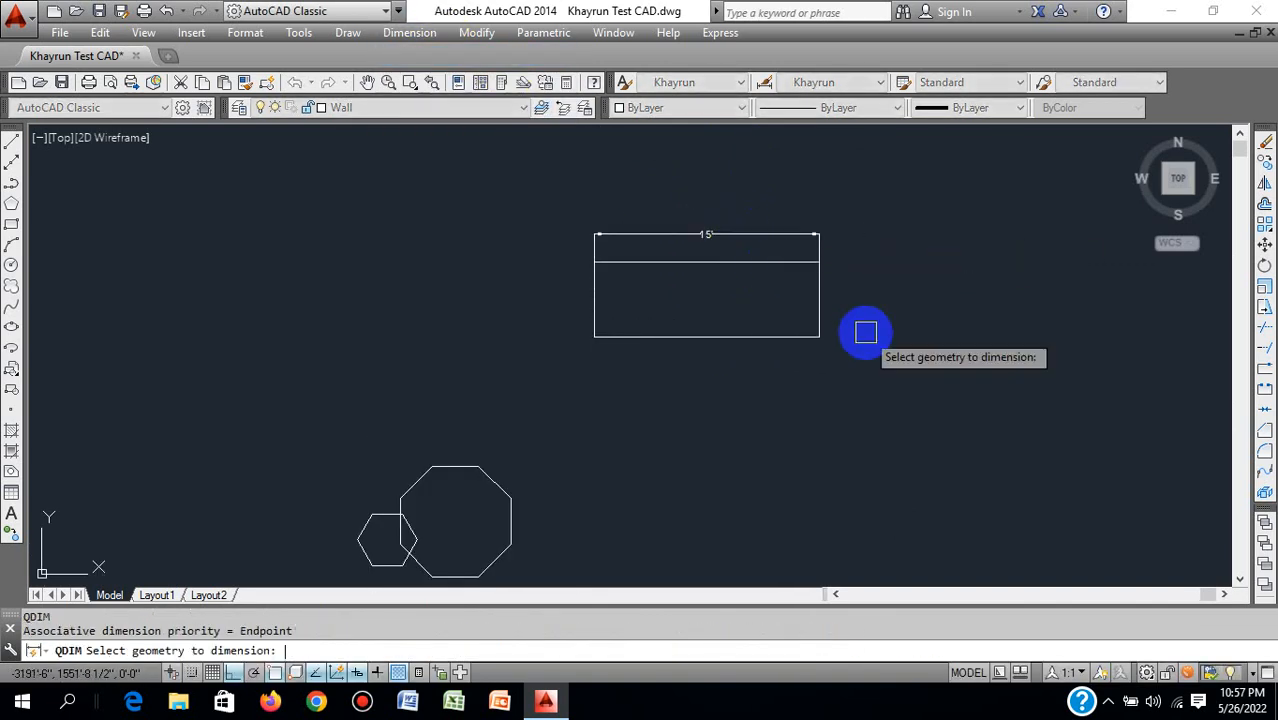
{"action": "left_click", "coordinate": [818, 296]}
{"action": "key", "text": "Return"}
{"action": "left_click", "coordinate": [837, 288]}
{"action": "key", "text": "Return"}
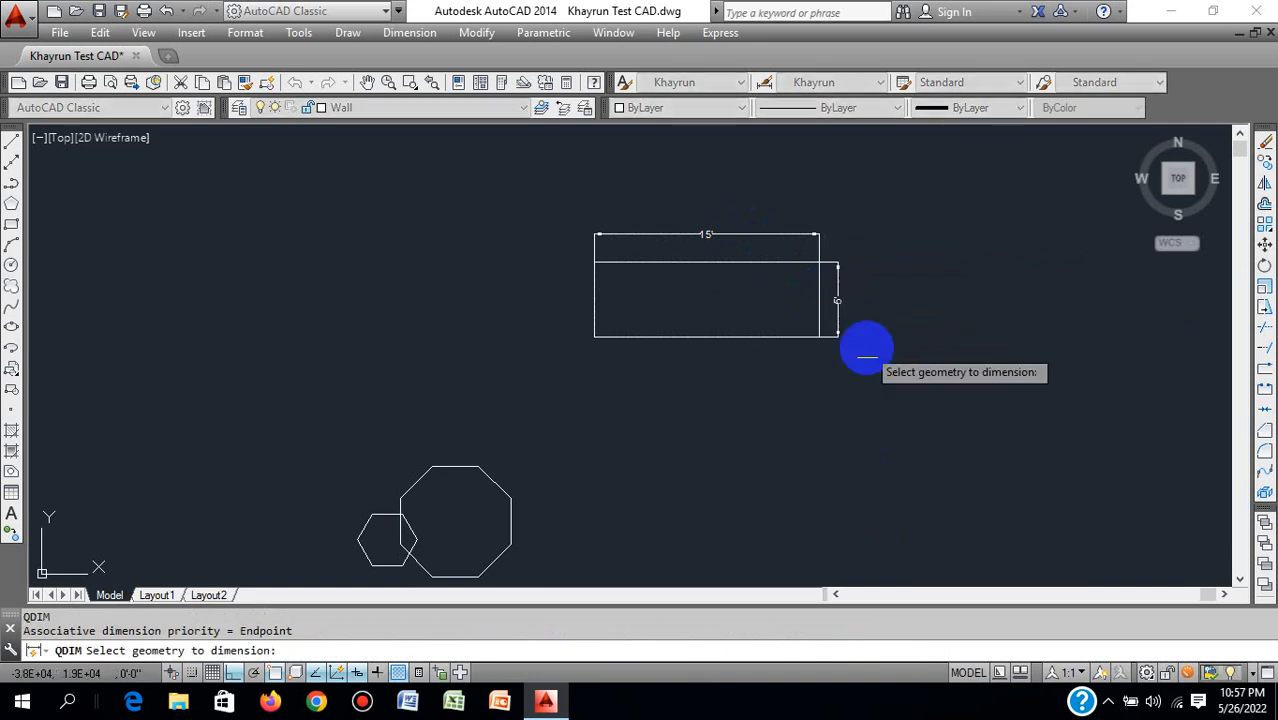
{"action": "key", "text": "Escape"}
{"action": "scroll", "coordinate": [747, 334], "scroll_direction": "up", "scroll_amount": 5}
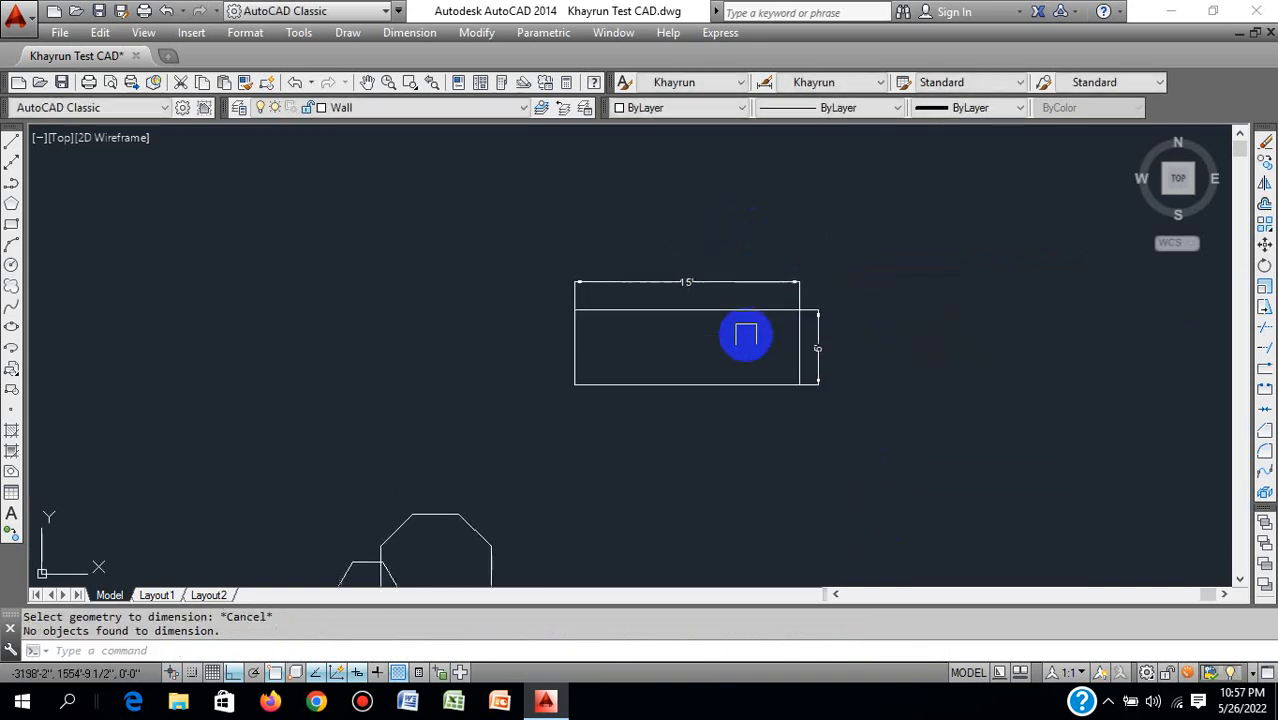
{"action": "middle_click_drag", "start_coordinate": [713, 345], "coordinate": [630, 359]}
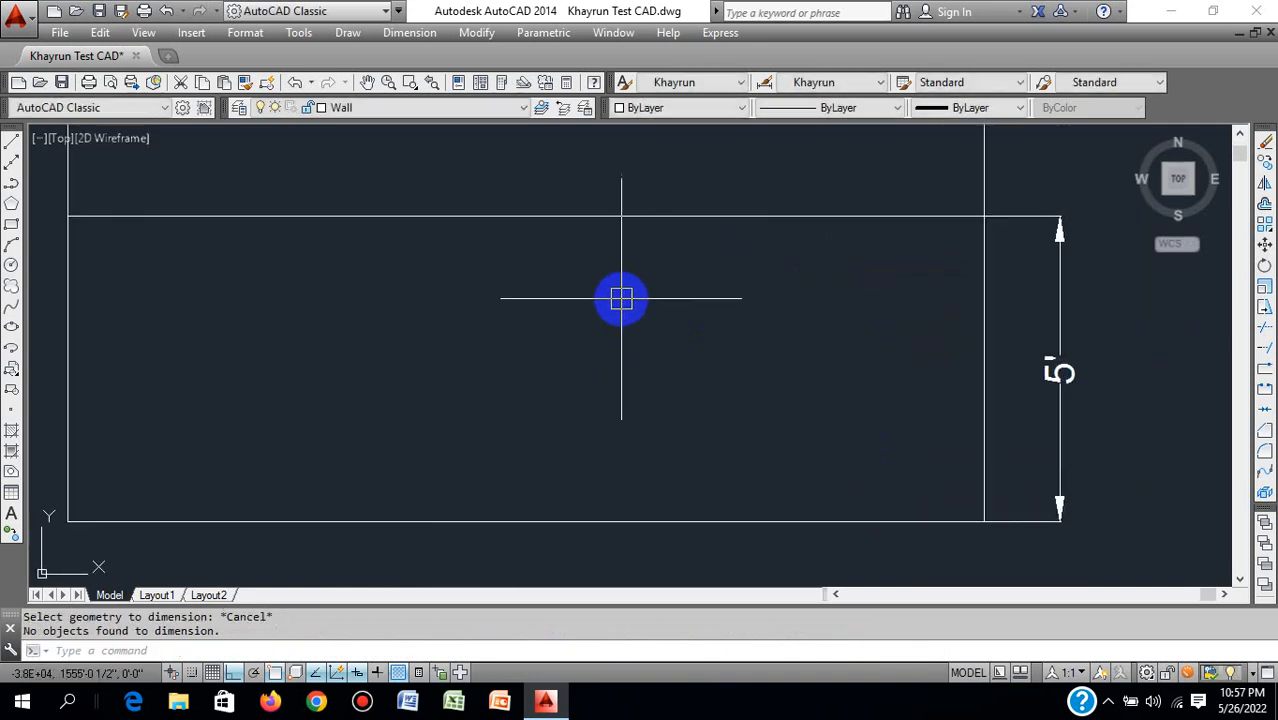
{"action": "scroll", "coordinate": [690, 328], "scroll_direction": "down", "scroll_amount": 4}
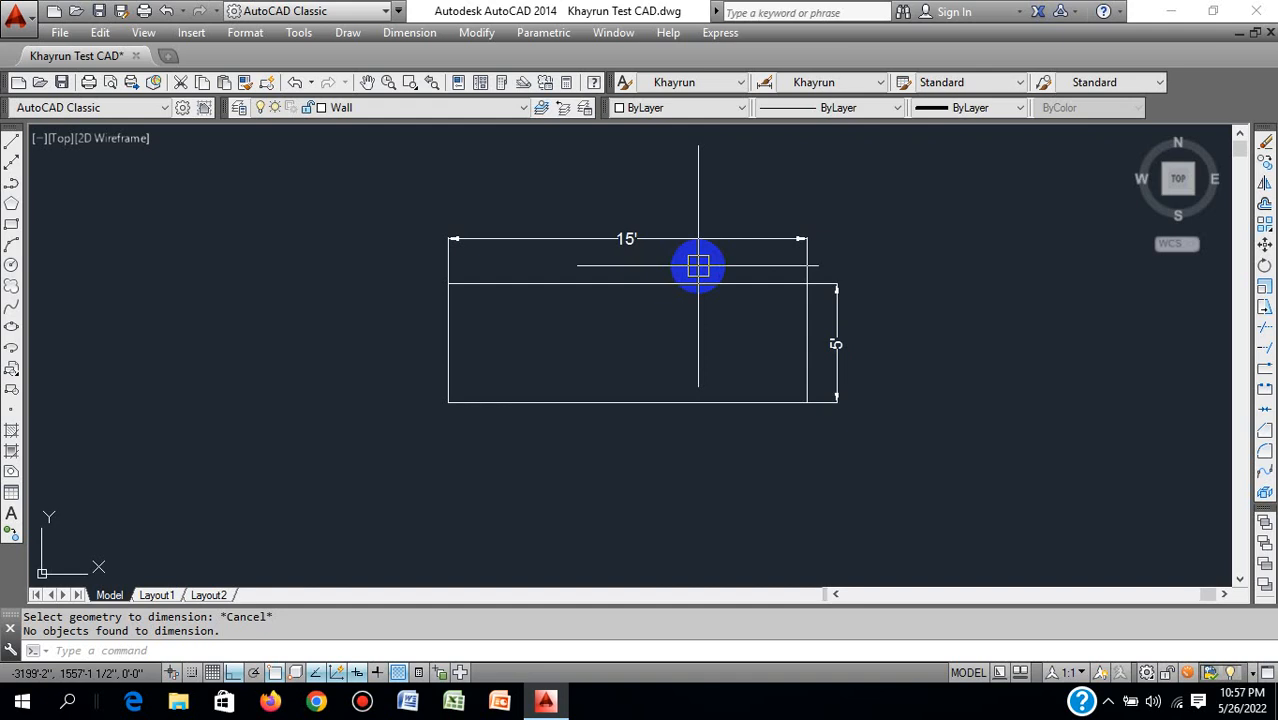
{"action": "scroll", "coordinate": [742, 352], "scroll_direction": "down", "scroll_amount": 8}
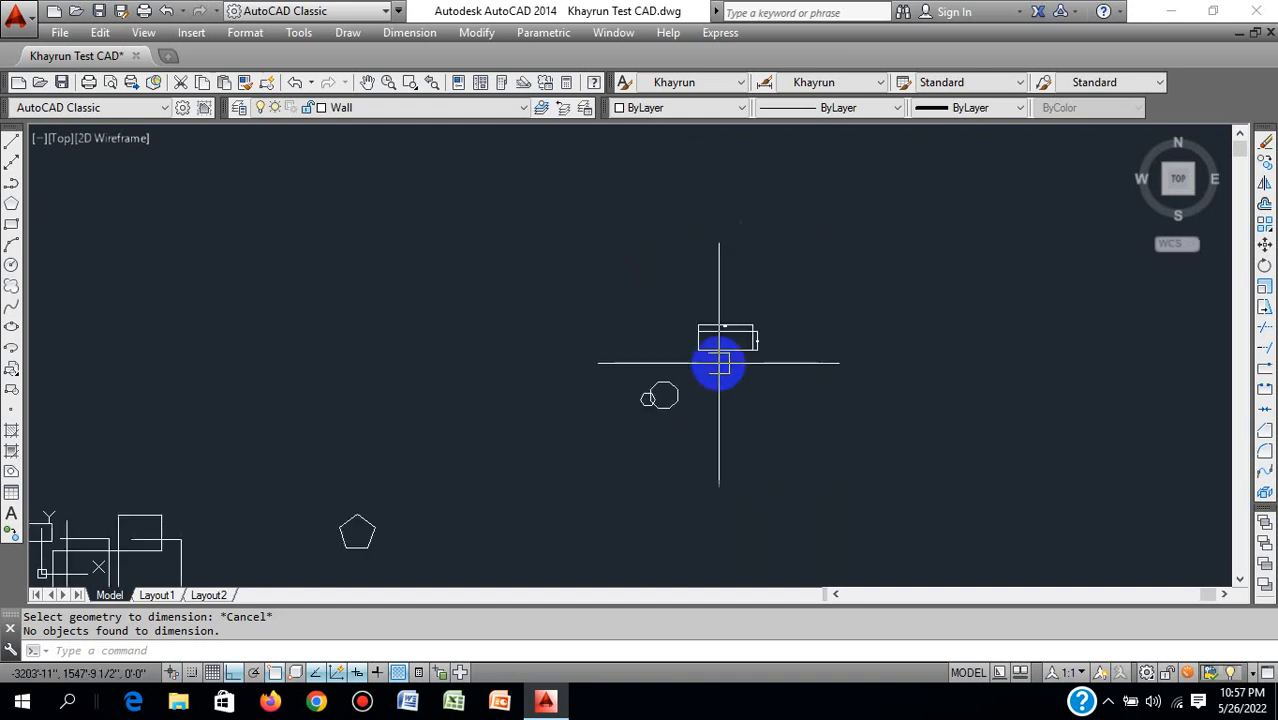
{"action": "scroll", "coordinate": [660, 395], "scroll_direction": "up", "scroll_amount": 3}
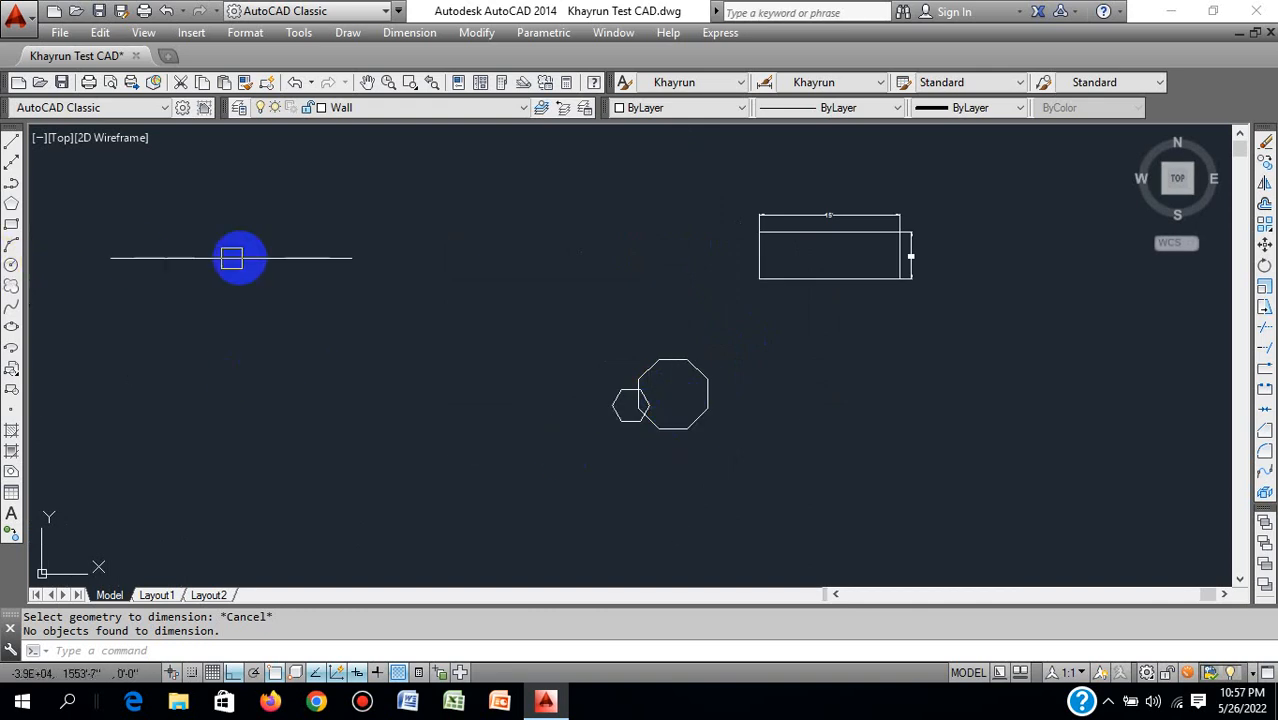
{"action": "scroll", "coordinate": [756, 294], "scroll_direction": "down", "scroll_amount": 3}
{"action": "mouse_move", "coordinate": [756, 294]}
{"action": "middle_mouse_down"}
{"action": "mouse_move", "coordinate": [659, 331]}
{"action": "mouse_move", "coordinate": [583, 331]}
{"action": "middle_mouse_up"}
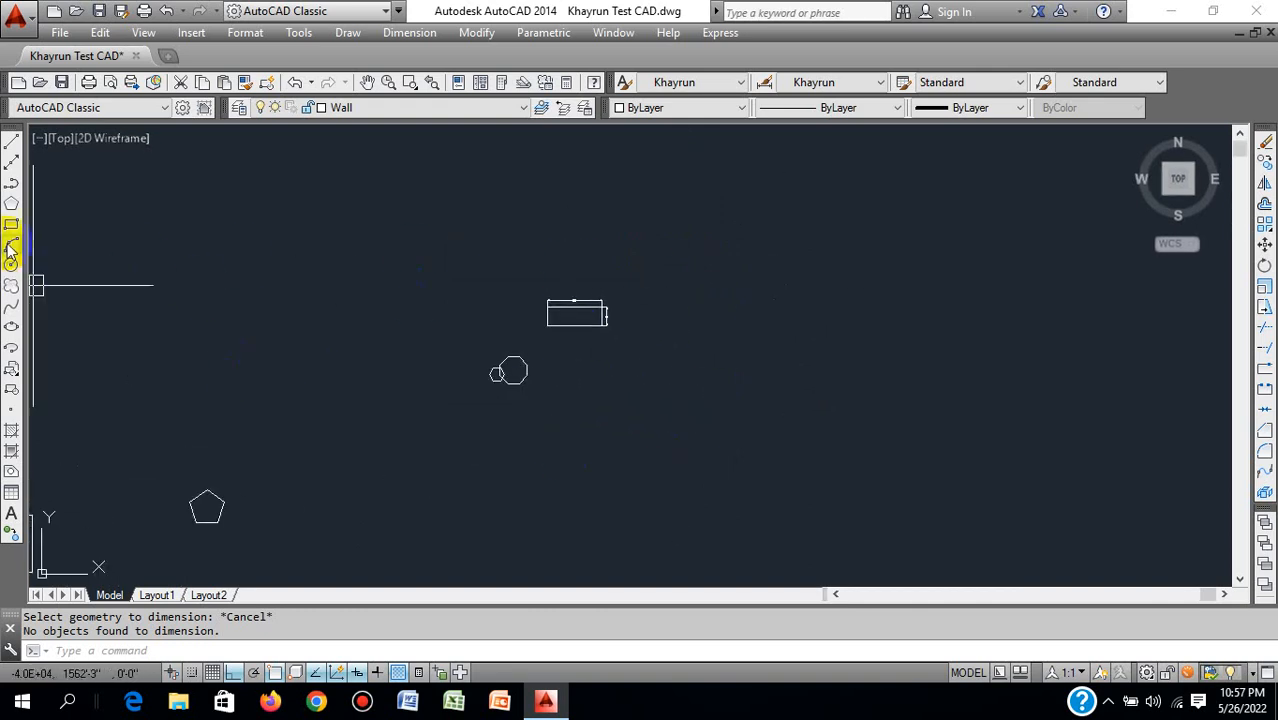
Step: Draw a rectangle 3'4" wide and 5'5" high with the Rectangle command, up and right of the dimensioned rectangle
{"action": "scroll", "coordinate": [676, 343], "scroll_direction": "down", "scroll_amount": 3}
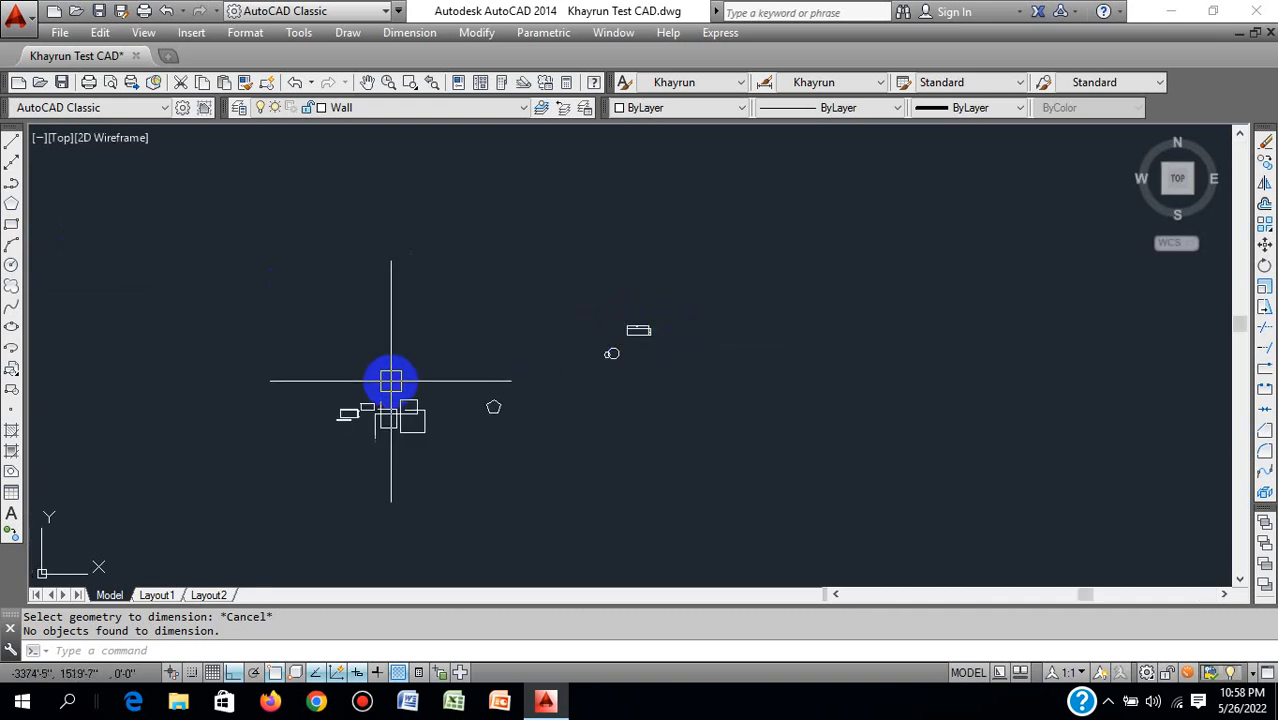
{"action": "left_click", "coordinate": [11, 225]}
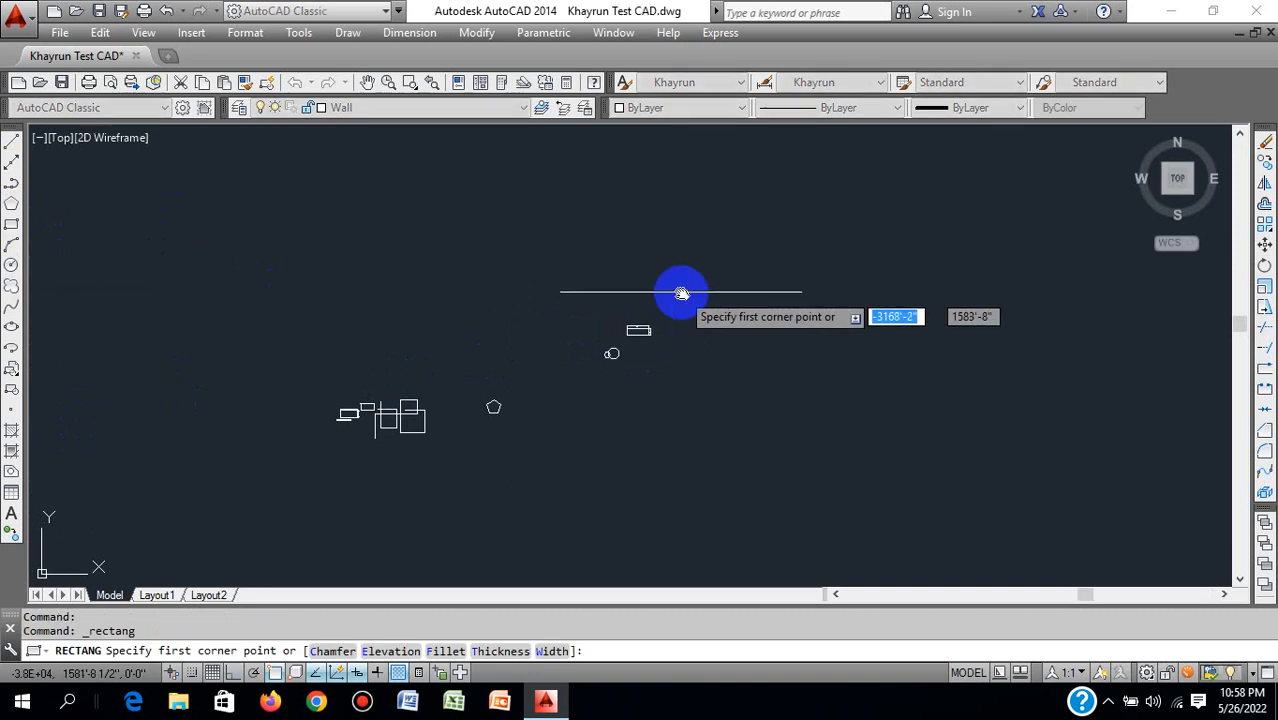
{"action": "middle_click_drag", "start_coordinate": [679, 291], "coordinate": [463, 321]}
{"action": "left_click", "coordinate": [610, 273]}
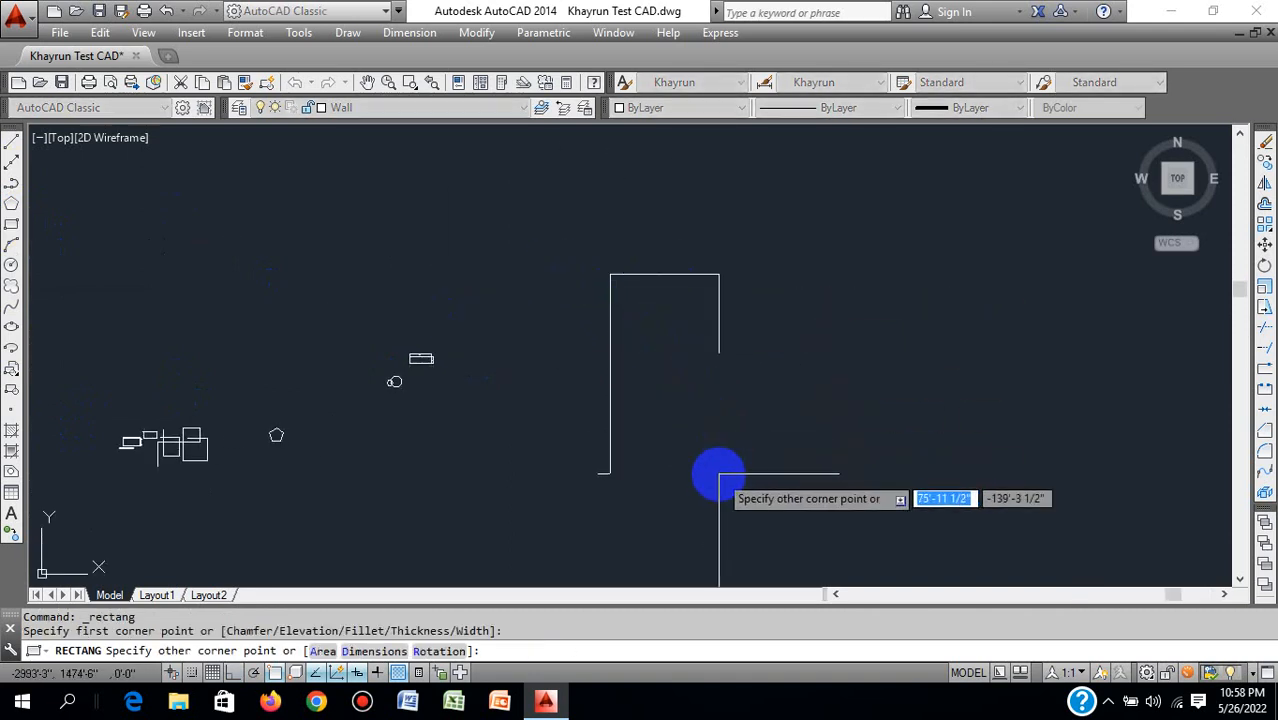
{"action": "type", "text": "@"}
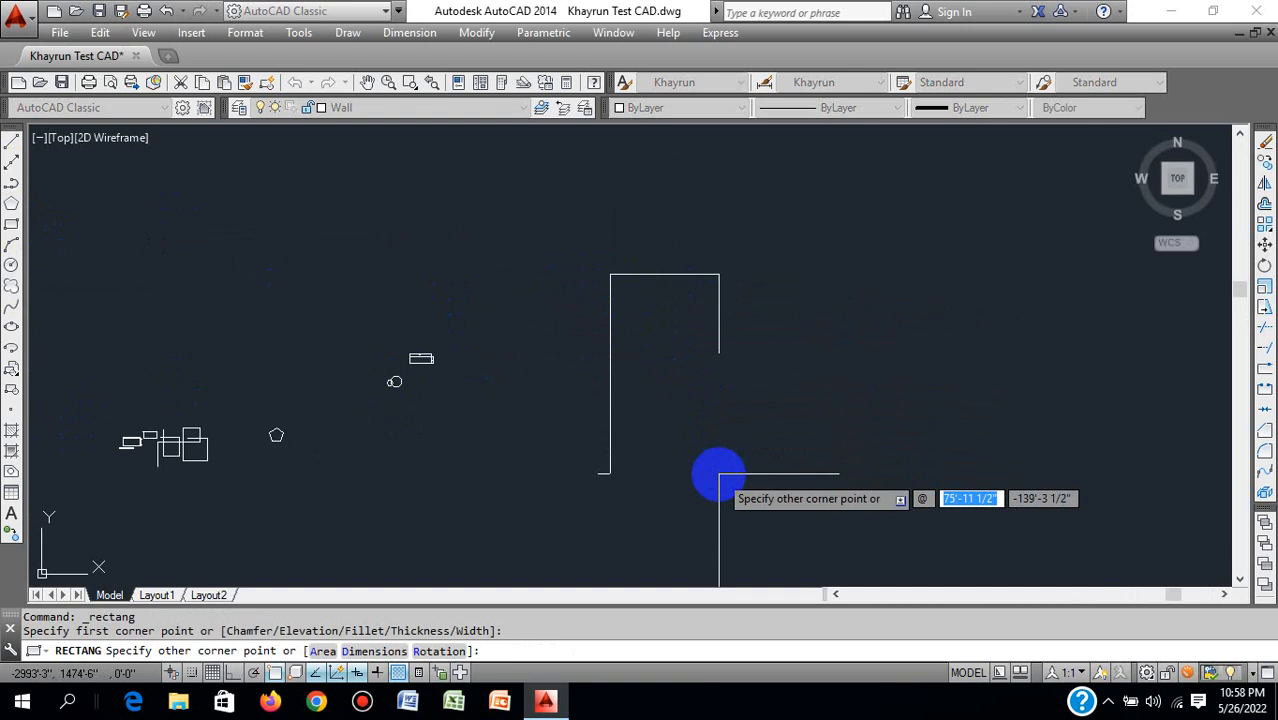
{"action": "type", "text": "3"}
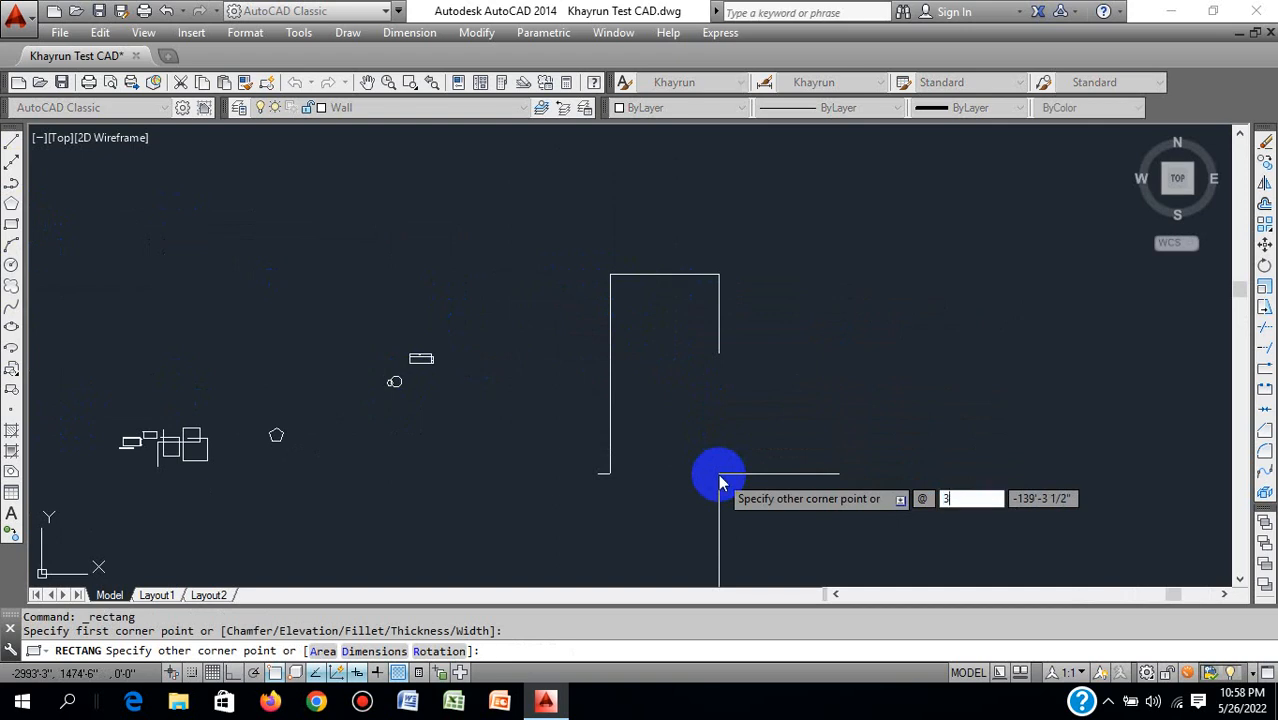
{"action": "type", "text": "'4"}
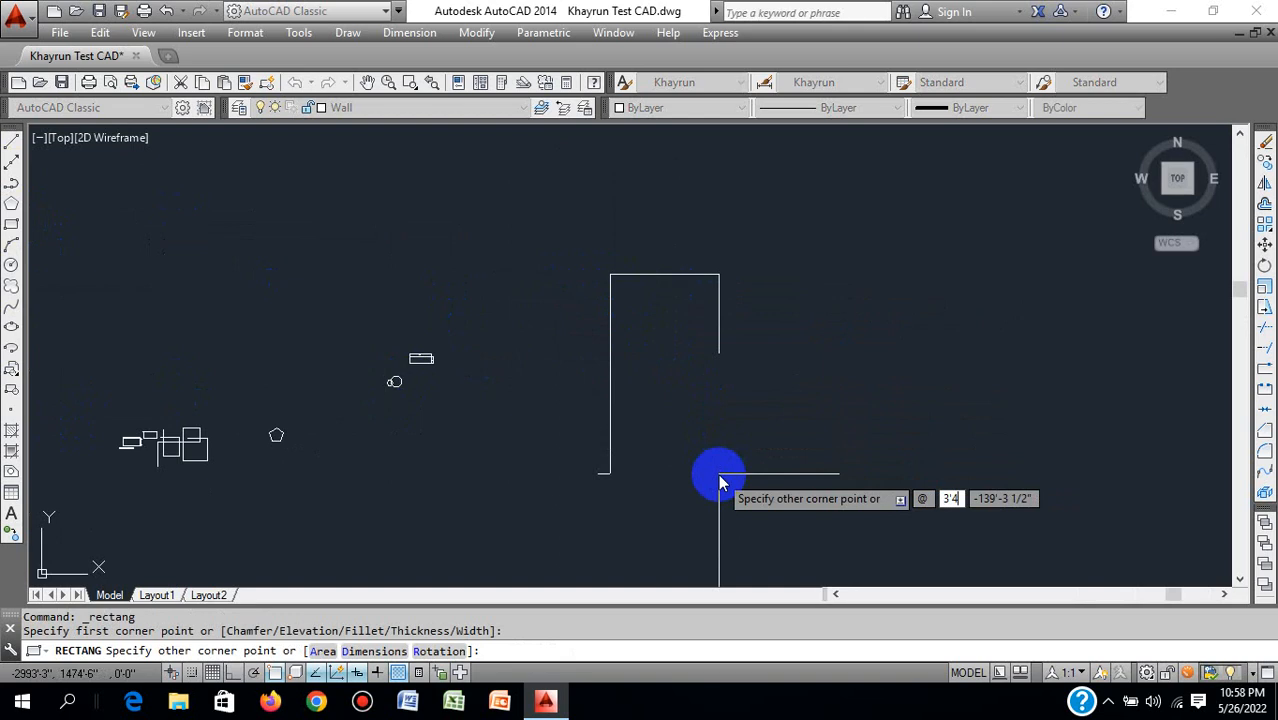
{"action": "key", "text": "Tab"}
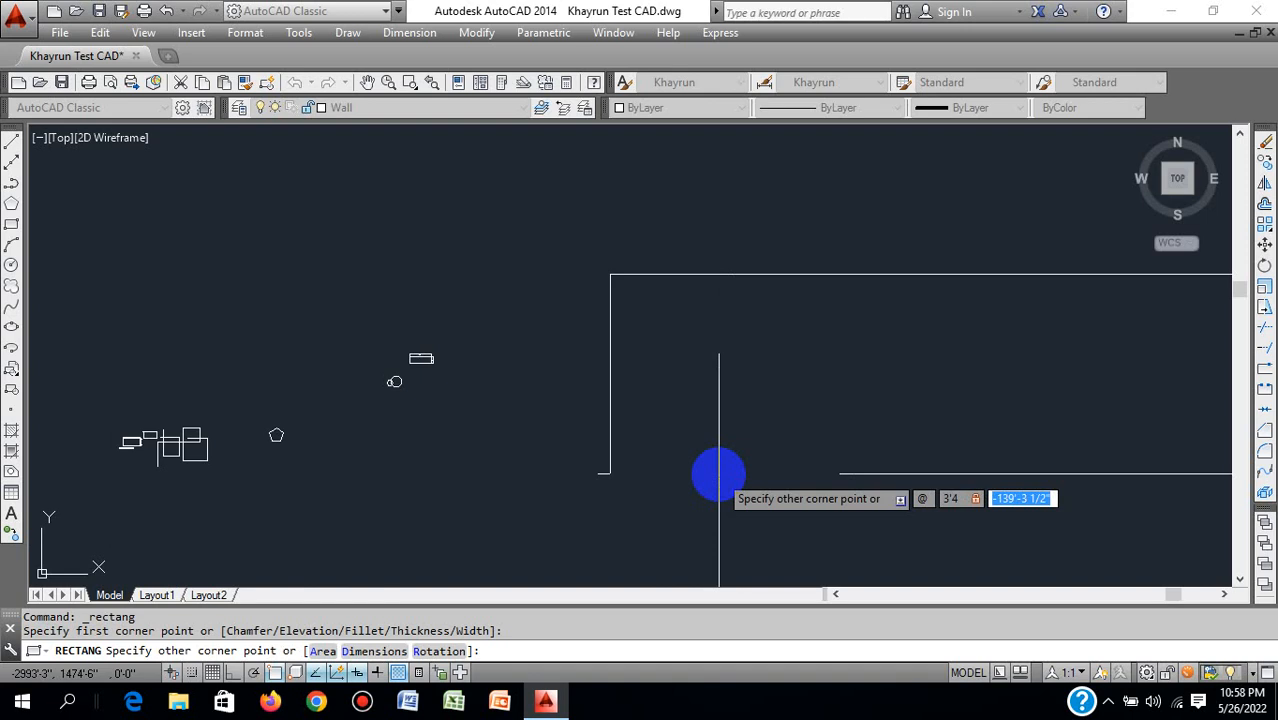
{"action": "type", "text": "5'5"}
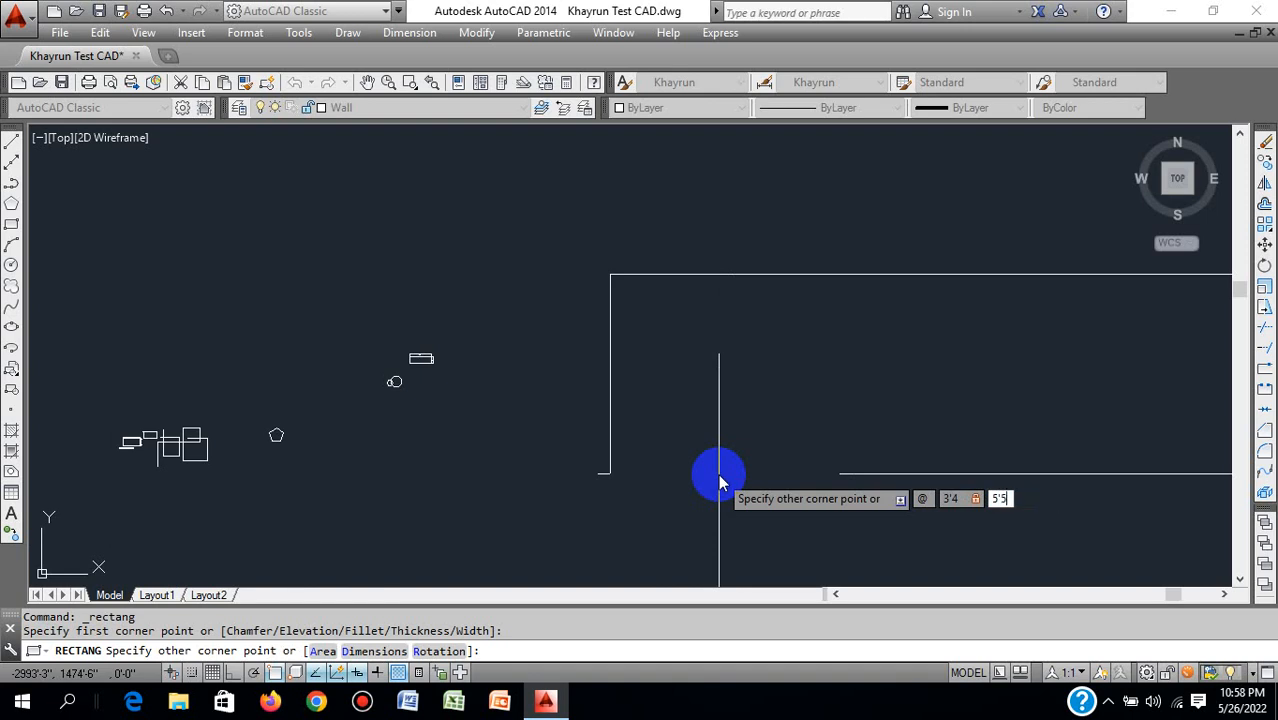
{"action": "key", "text": "Return"}
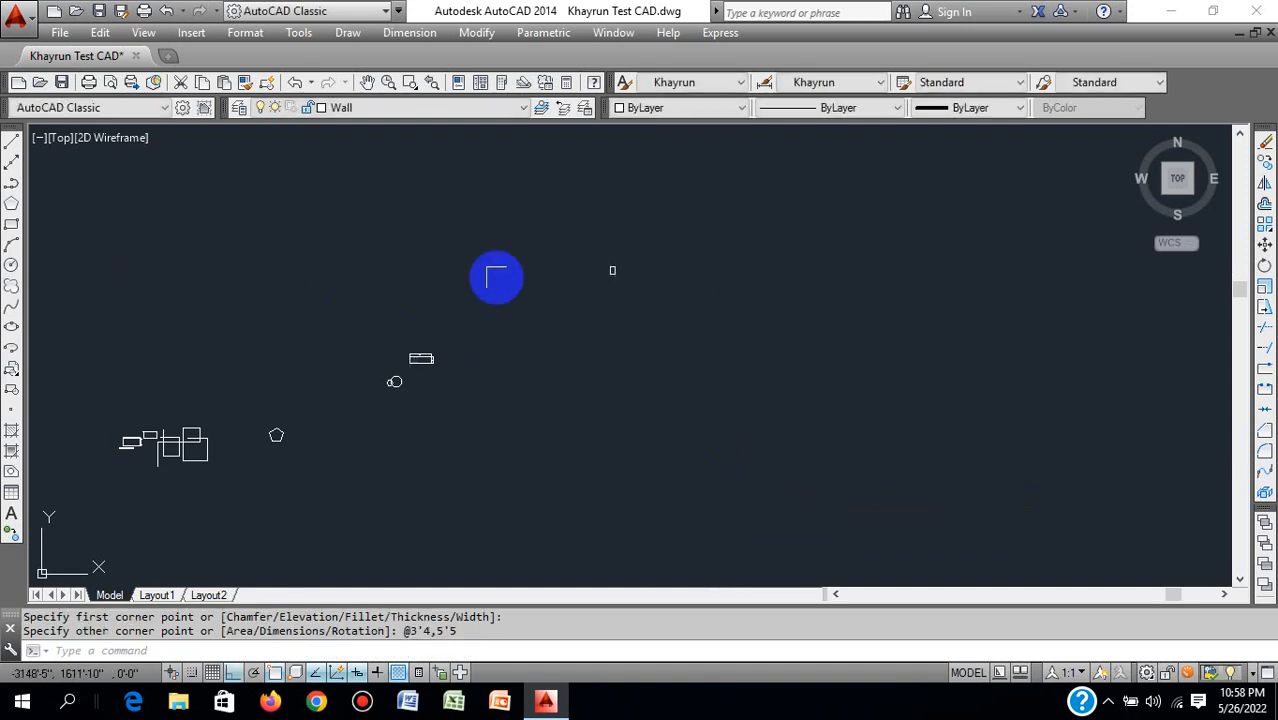
Step: Draw a vertical line 1'6" long upward from the midpoint of the new rectangle's upper edge
{"action": "scroll", "coordinate": [604, 240], "scroll_direction": "up", "scroll_amount": 10}
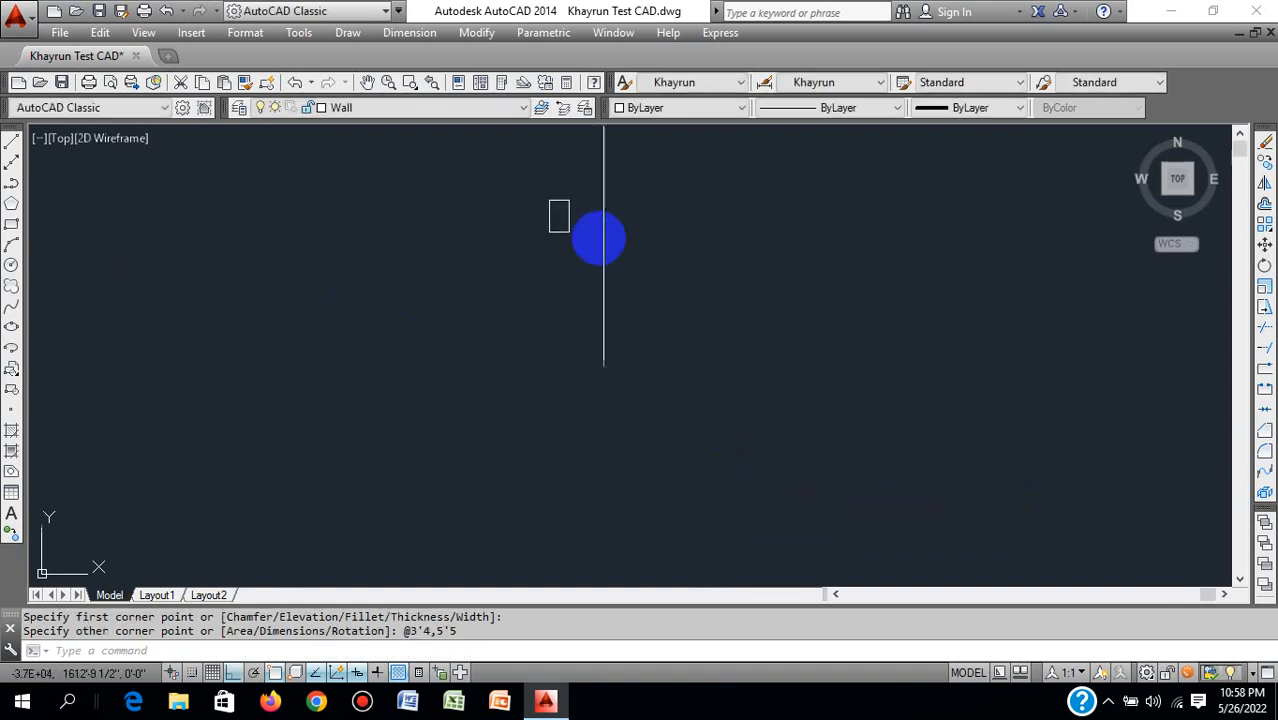
{"action": "left_click", "coordinate": [12, 145]}
{"action": "left_click", "coordinate": [503, 300]}
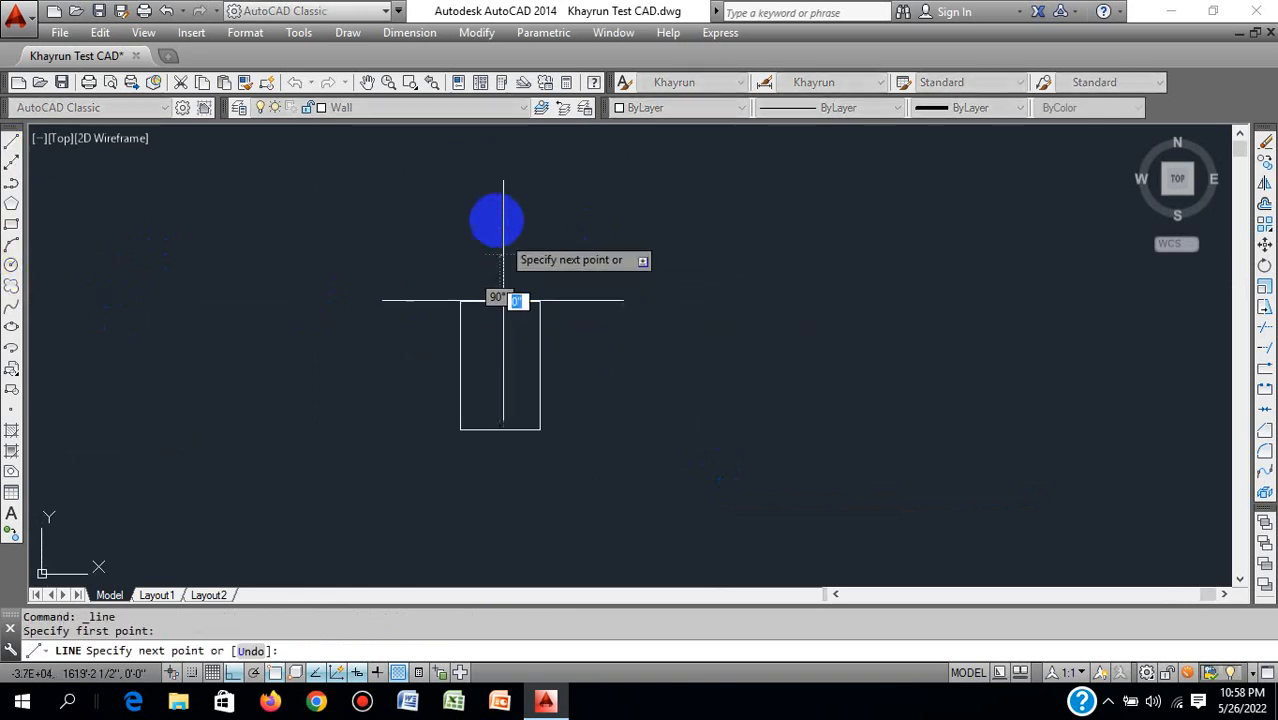
{"action": "middle_click_drag", "start_coordinate": [503, 220], "coordinate": [522, 305]}
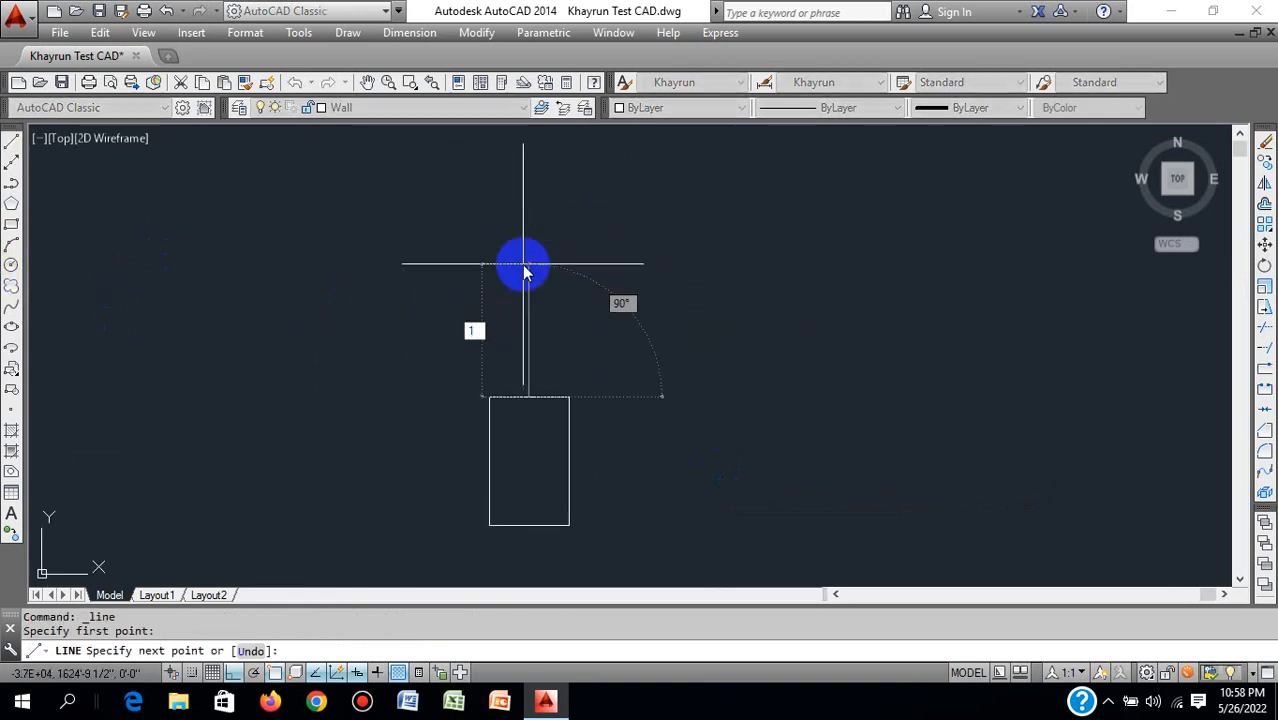
{"action": "type", "text": "1'6"}
{"action": "key", "text": "Return"}
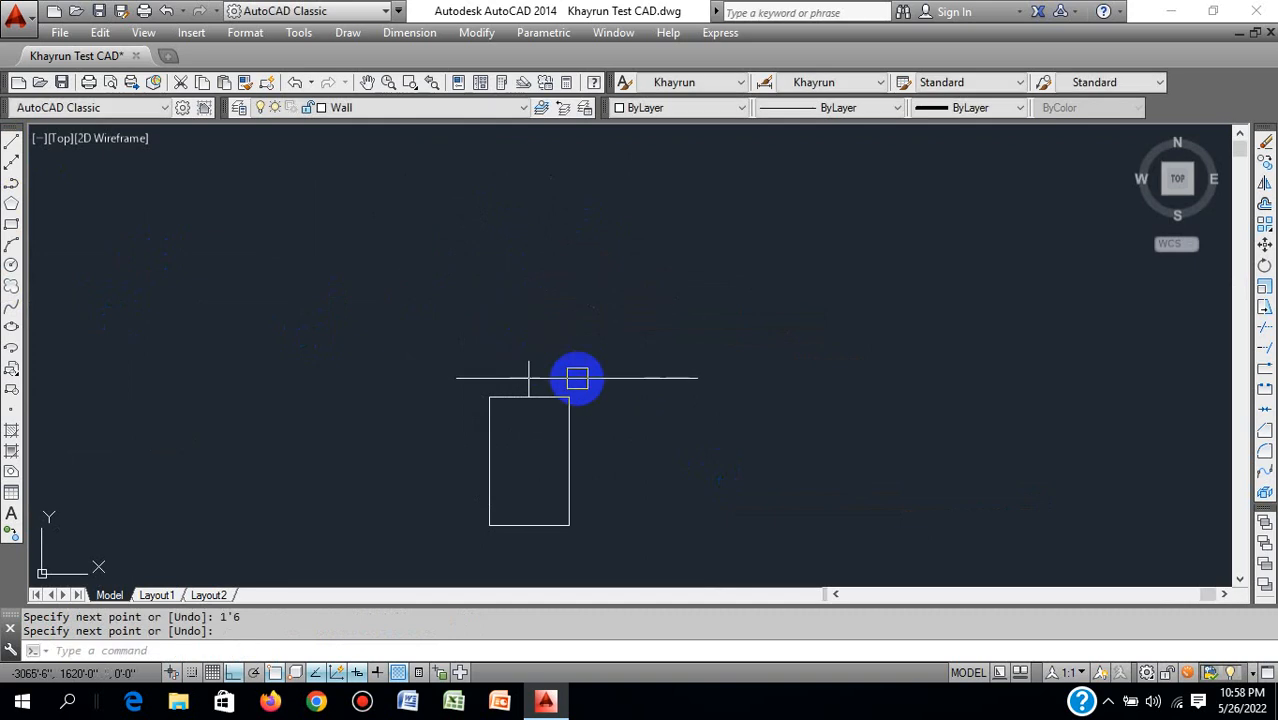
{"action": "key", "text": "Escape"}
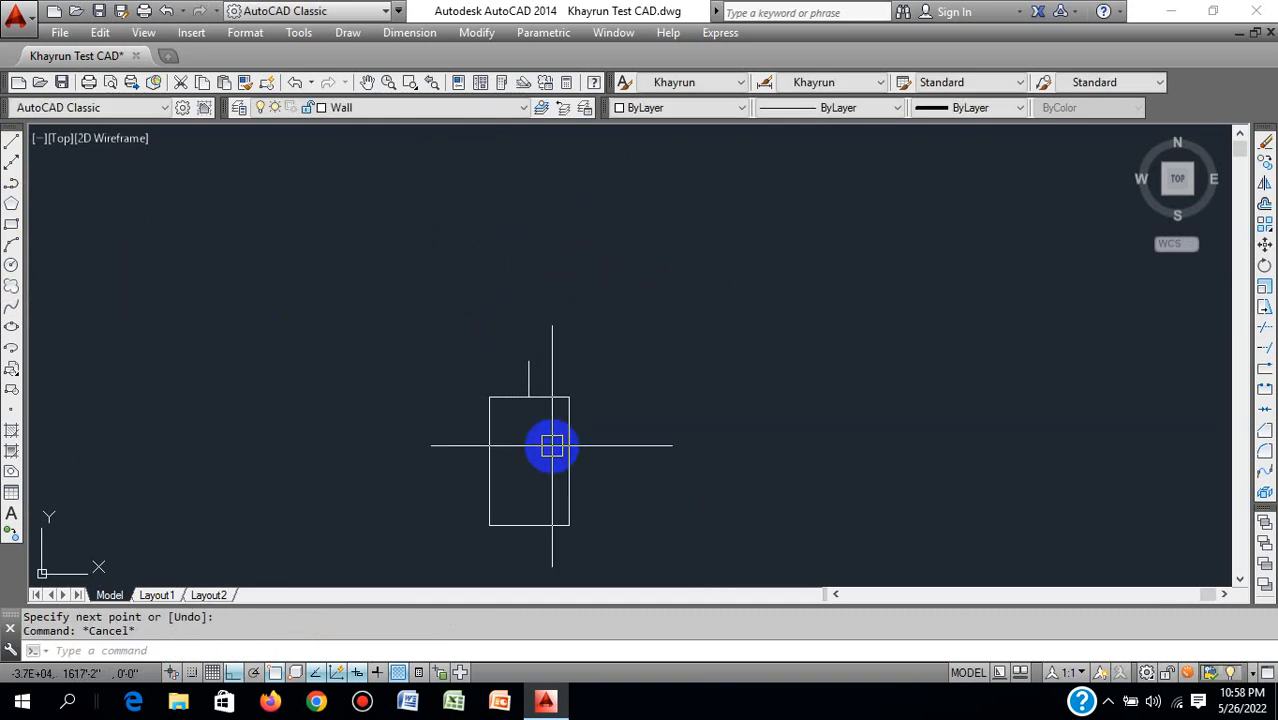
Step: Draw a three-point arc from the rectangle's upper-left corner through the vertical line's upper end to the upper-right corner
{"action": "left_click", "coordinate": [11, 246]}
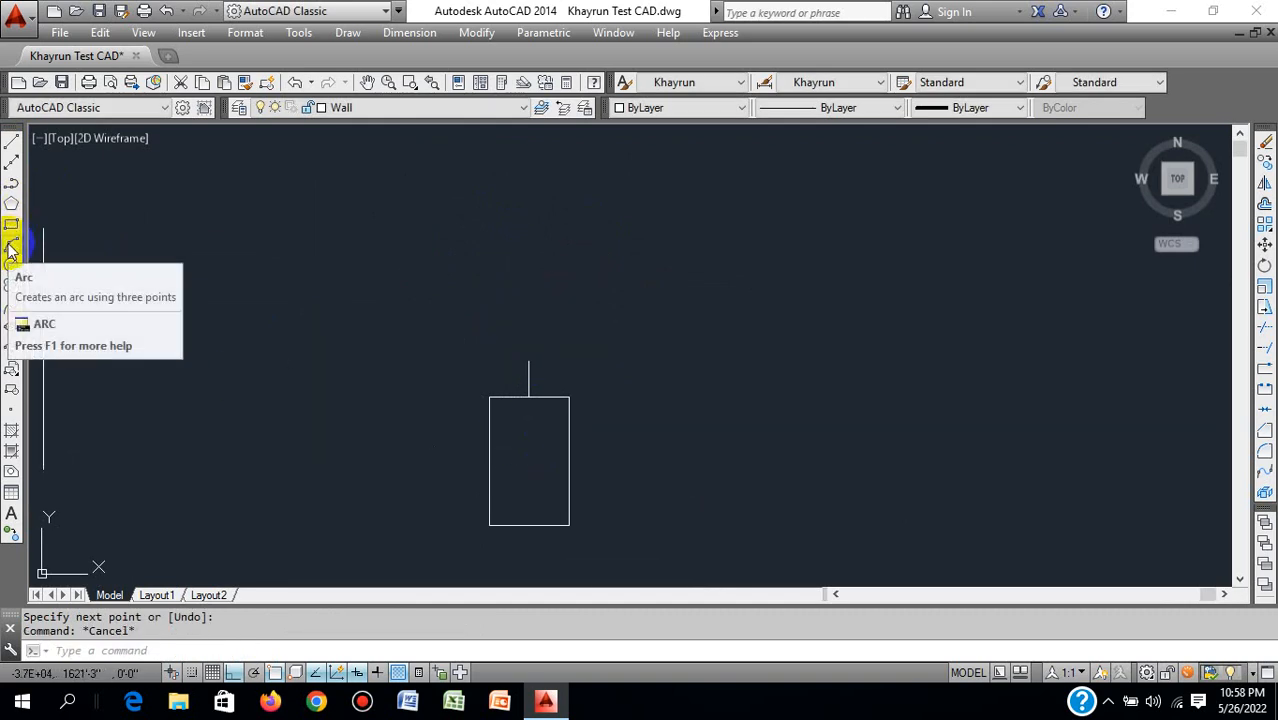
{"action": "left_click", "coordinate": [11, 248]}
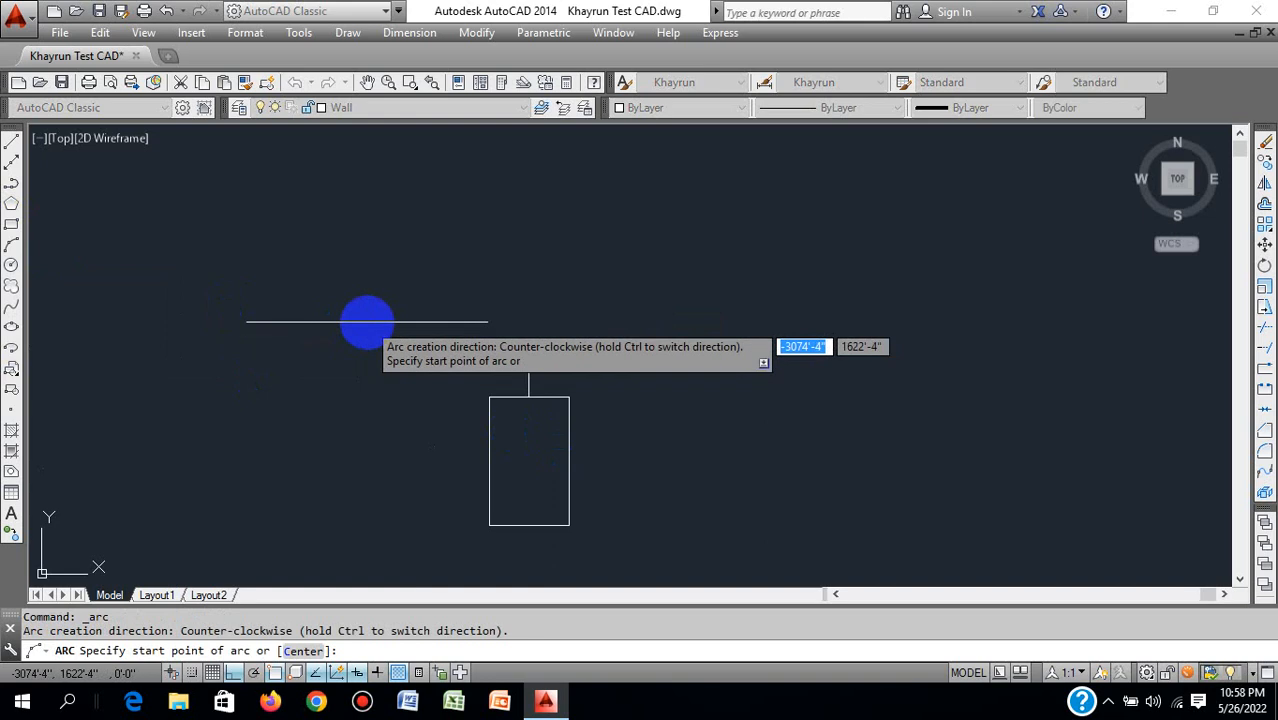
{"action": "scroll", "coordinate": [480, 392], "scroll_direction": "up", "scroll_amount": 3}
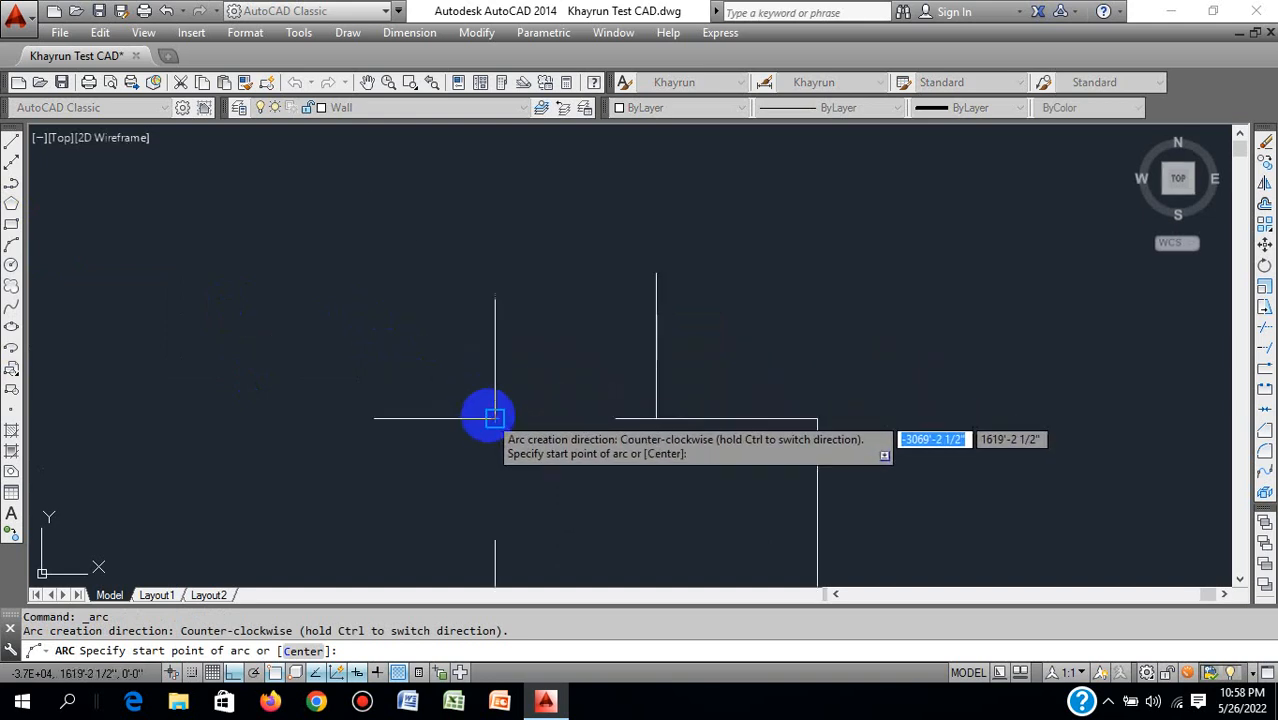
{"action": "left_click", "coordinate": [505, 418]}
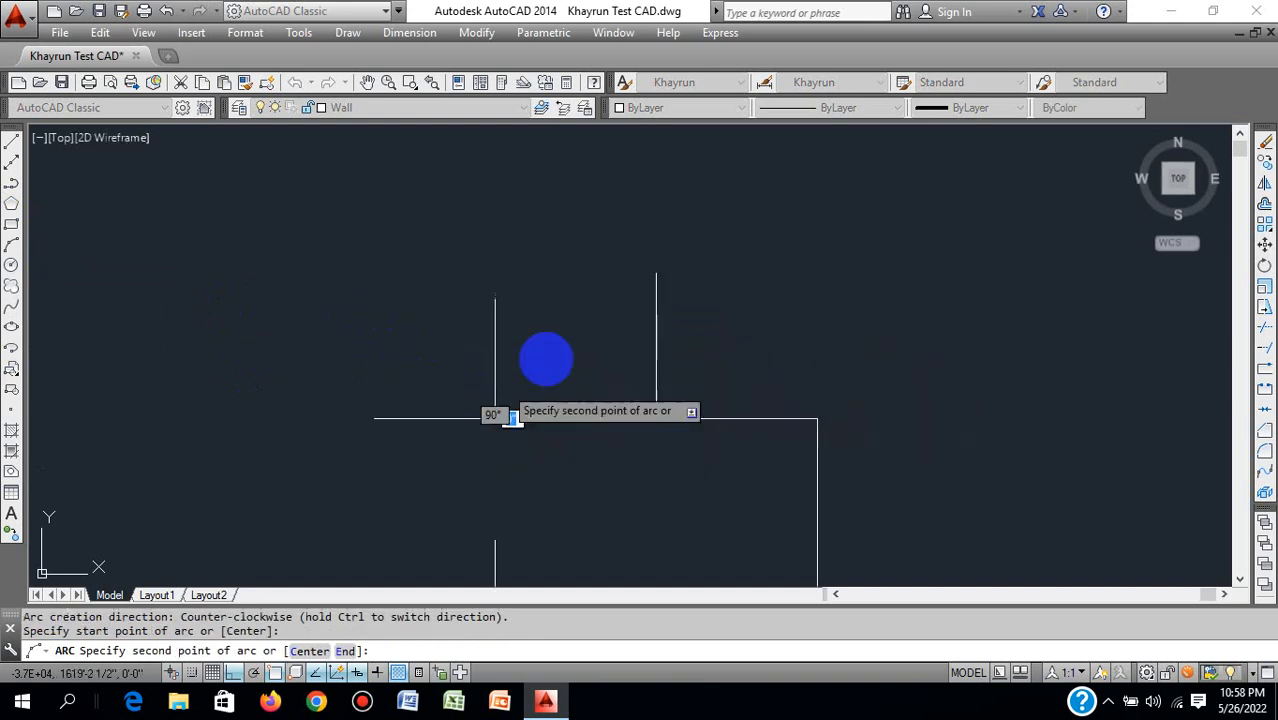
{"action": "left_click", "coordinate": [668, 272]}
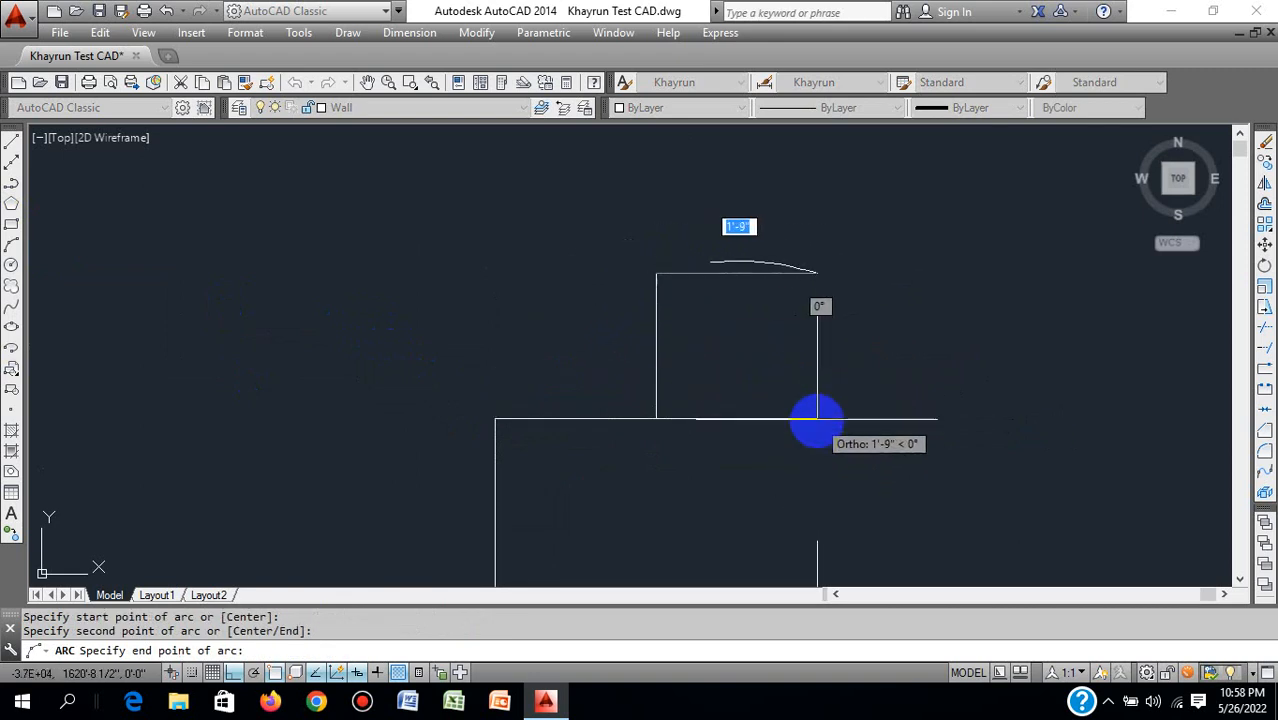
{"action": "left_click", "coordinate": [818, 418]}
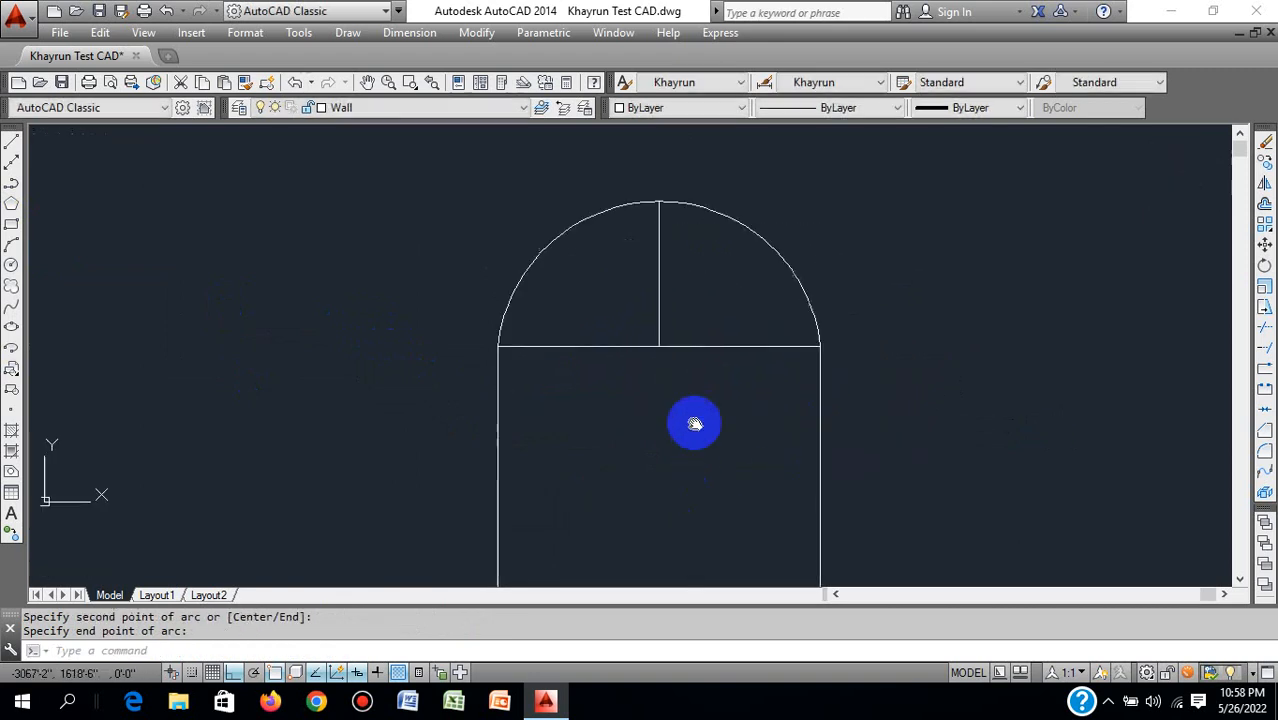
{"action": "scroll", "coordinate": [690, 420], "scroll_direction": "down", "scroll_amount": 5}
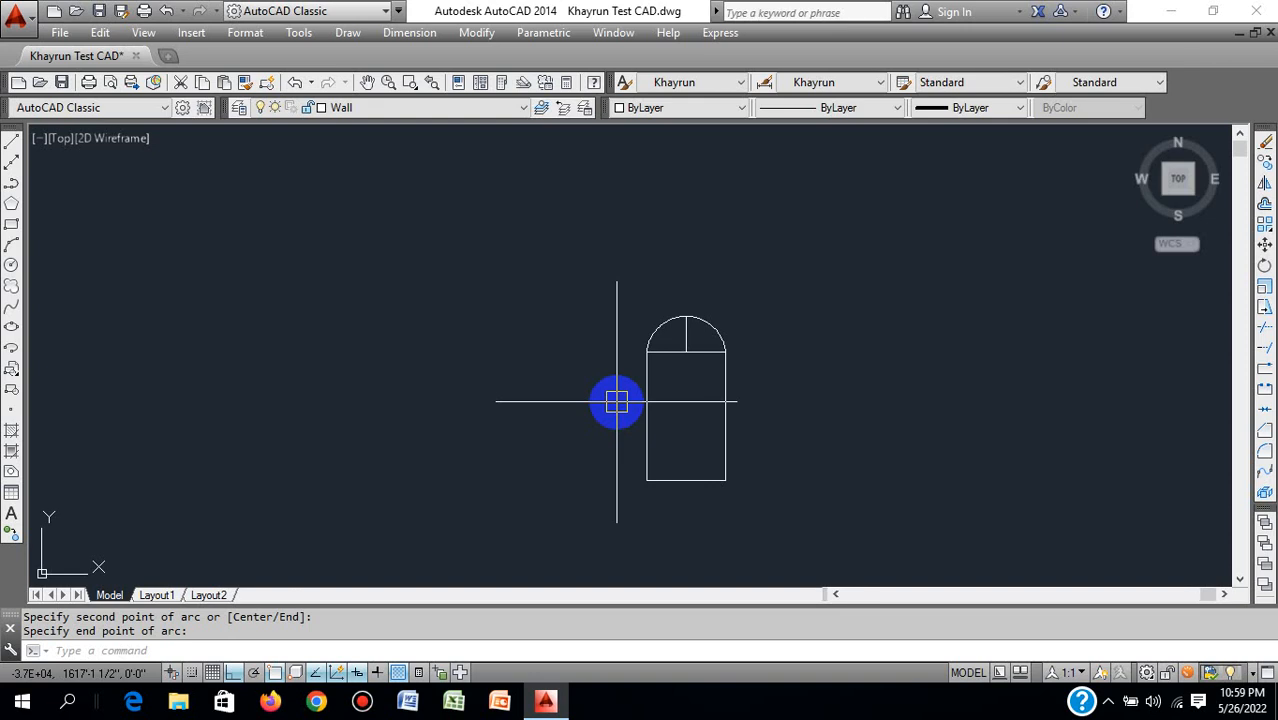
Step: Delete the arc above the rectangle
{"action": "key", "text": "Escape"}
{"action": "left_click", "coordinate": [708, 321]}
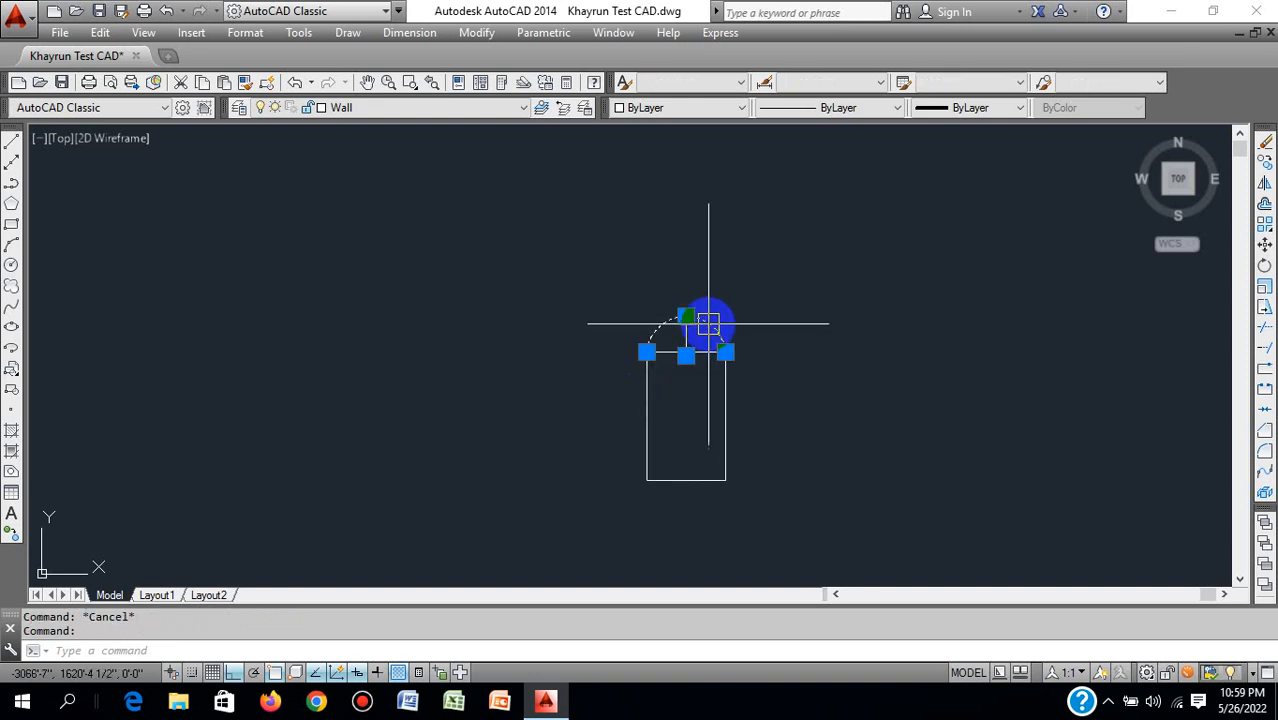
{"action": "key", "text": "Delete"}
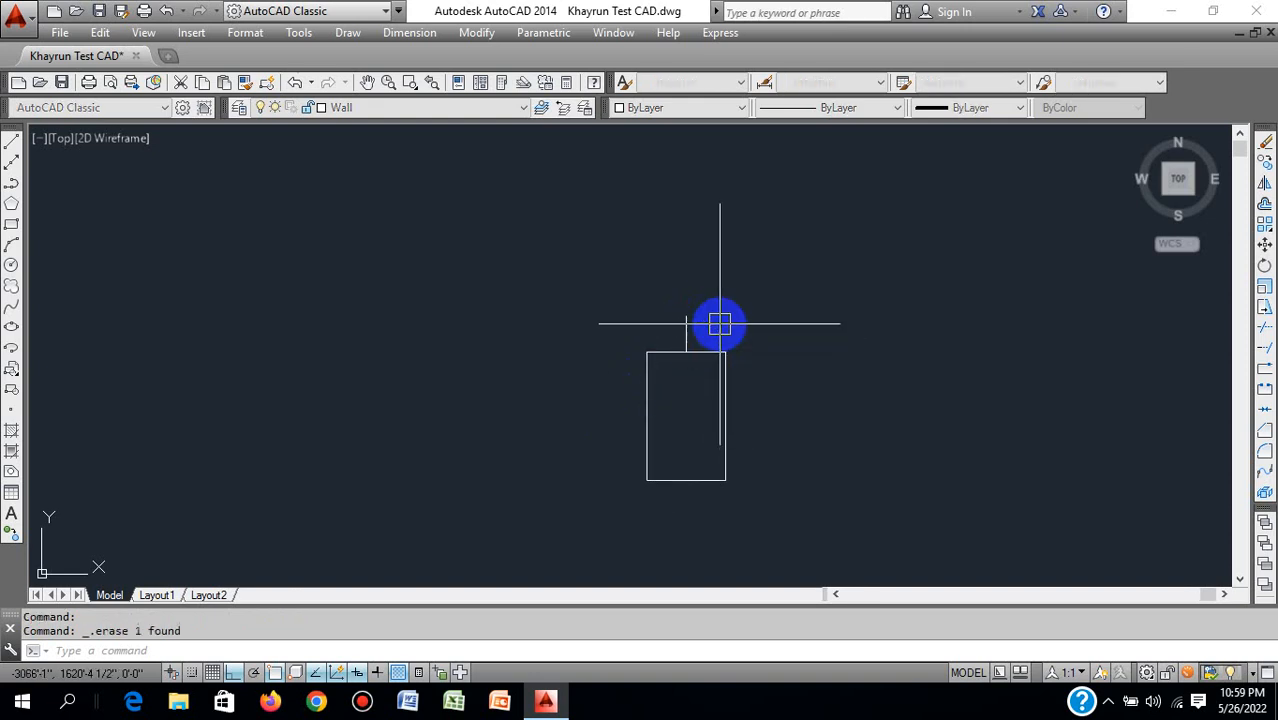
Step: Draw a three-point arc from the rectangle's upper-right corner, through a point above it level with the line's upper end, to the upper-left corner
{"action": "type", "text": "a"}
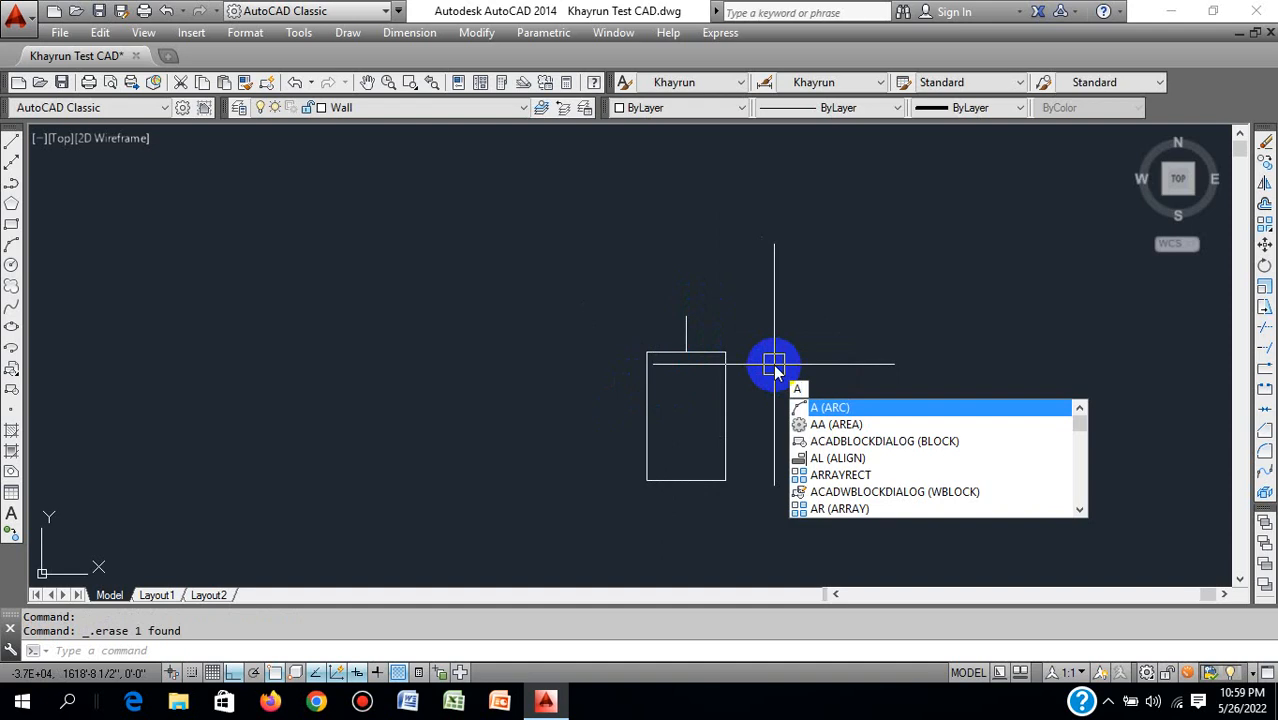
{"action": "key", "text": "Return"}
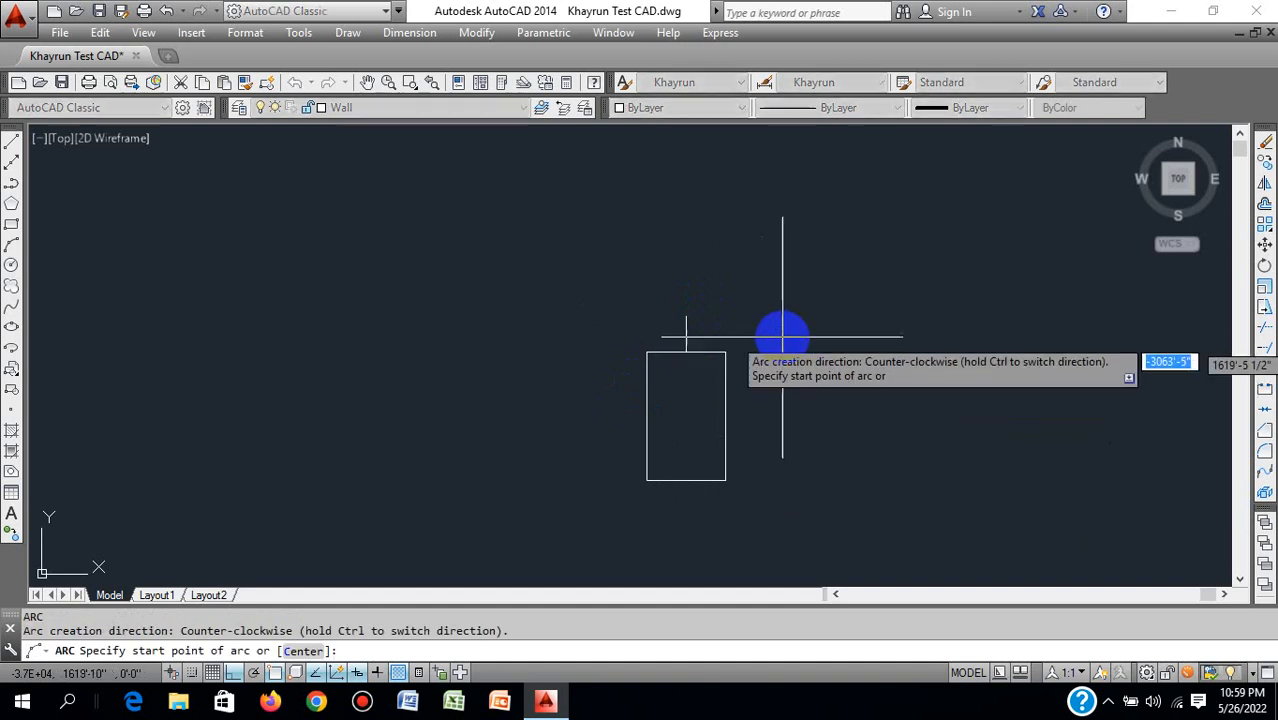
{"action": "scroll", "coordinate": [725, 357], "scroll_direction": "up", "scroll_amount": 4}
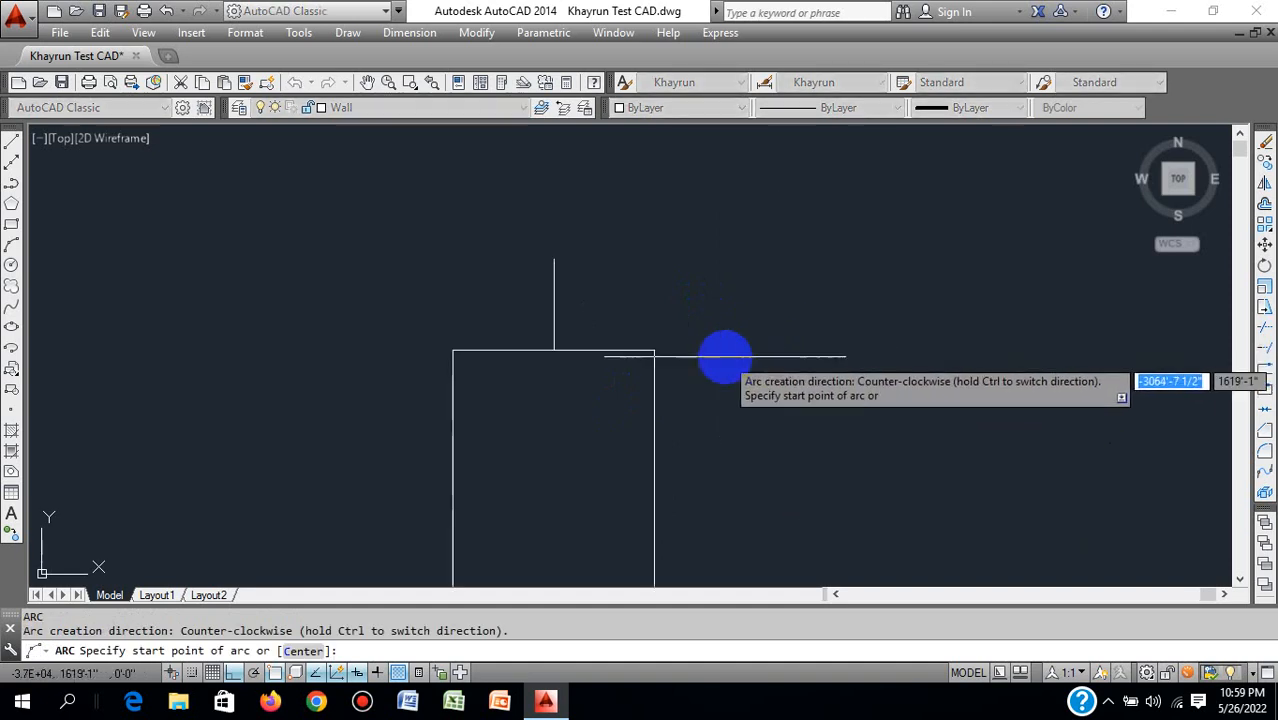
{"action": "left_click", "coordinate": [654, 351]}
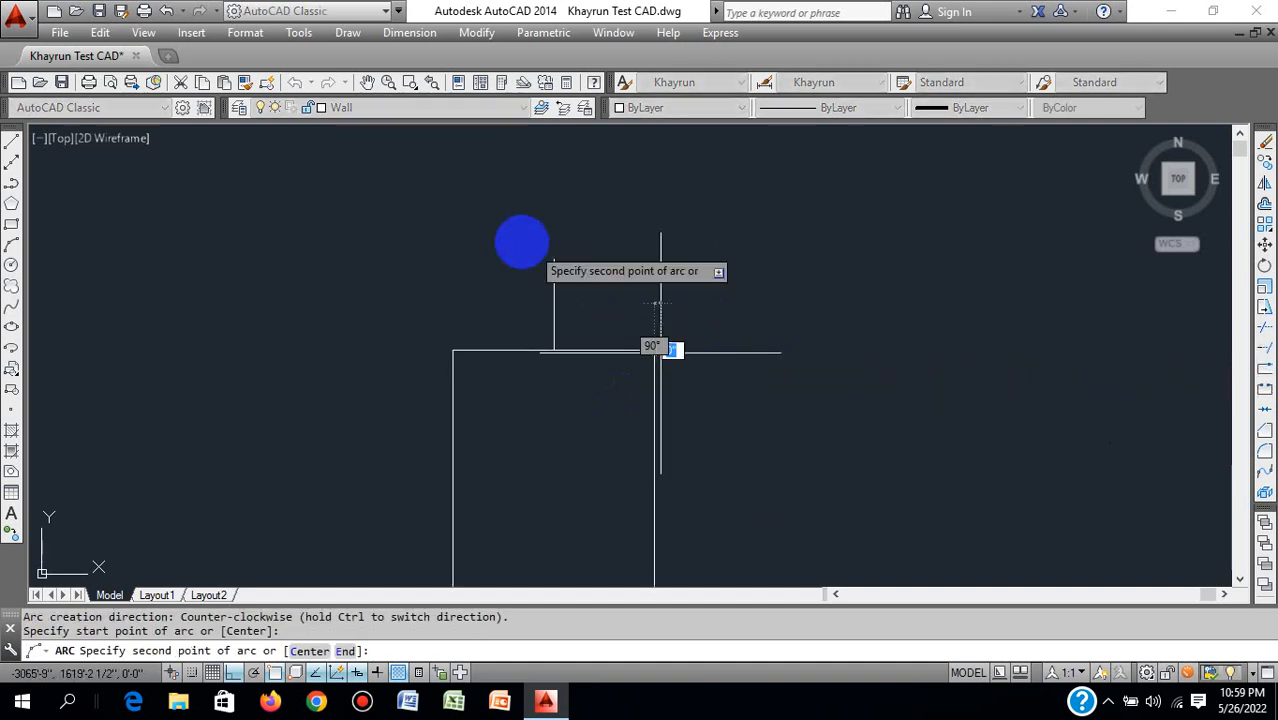
{"action": "left_click", "coordinate": [570, 260]}
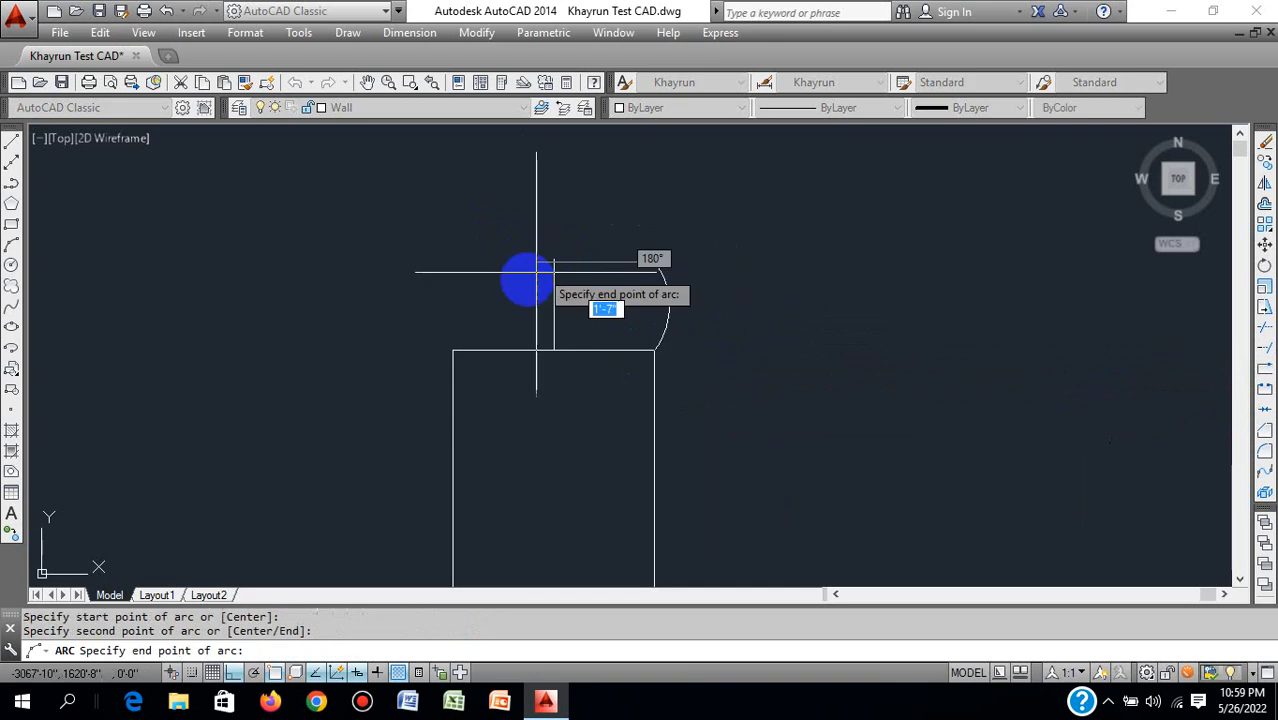
{"action": "left_click", "coordinate": [453, 350]}
{"action": "middle_click_drag", "start_coordinate": [516, 418], "coordinate": [670, 396]}
{"action": "scroll", "coordinate": [710, 395], "scroll_direction": "down", "scroll_amount": 2}
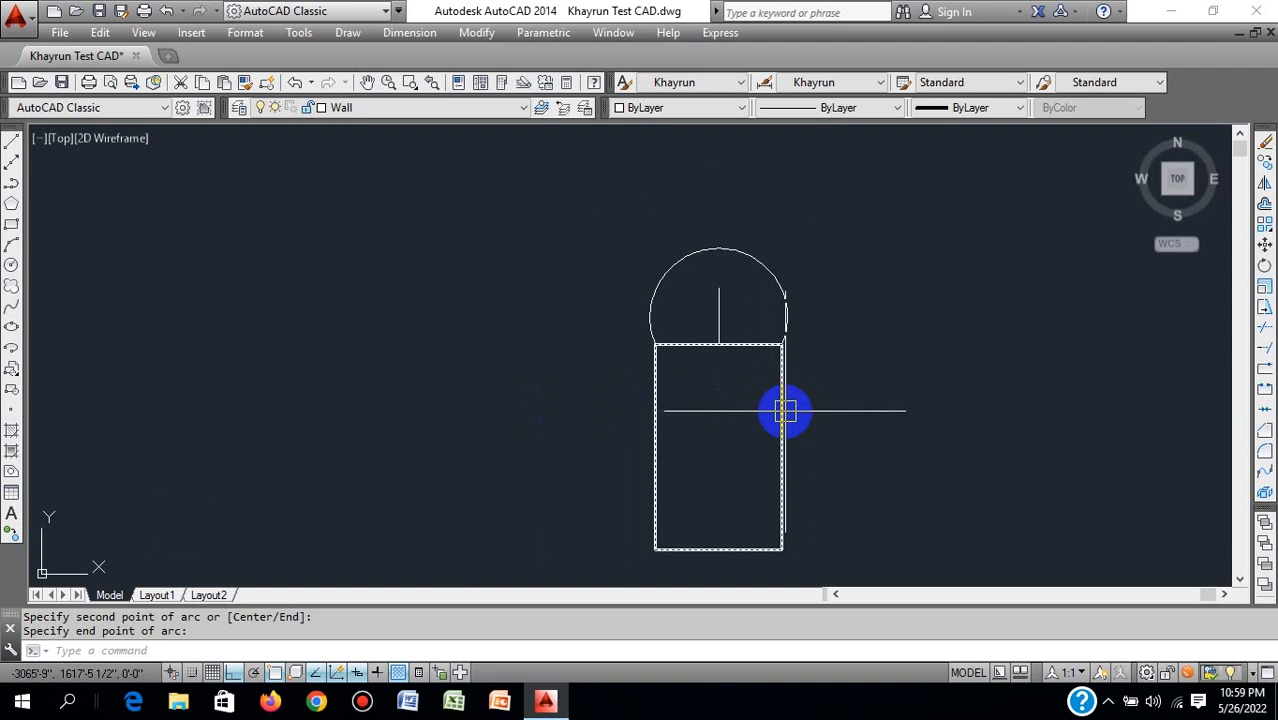
{"action": "middle_click_drag", "start_coordinate": [730, 404], "coordinate": [459, 358]}
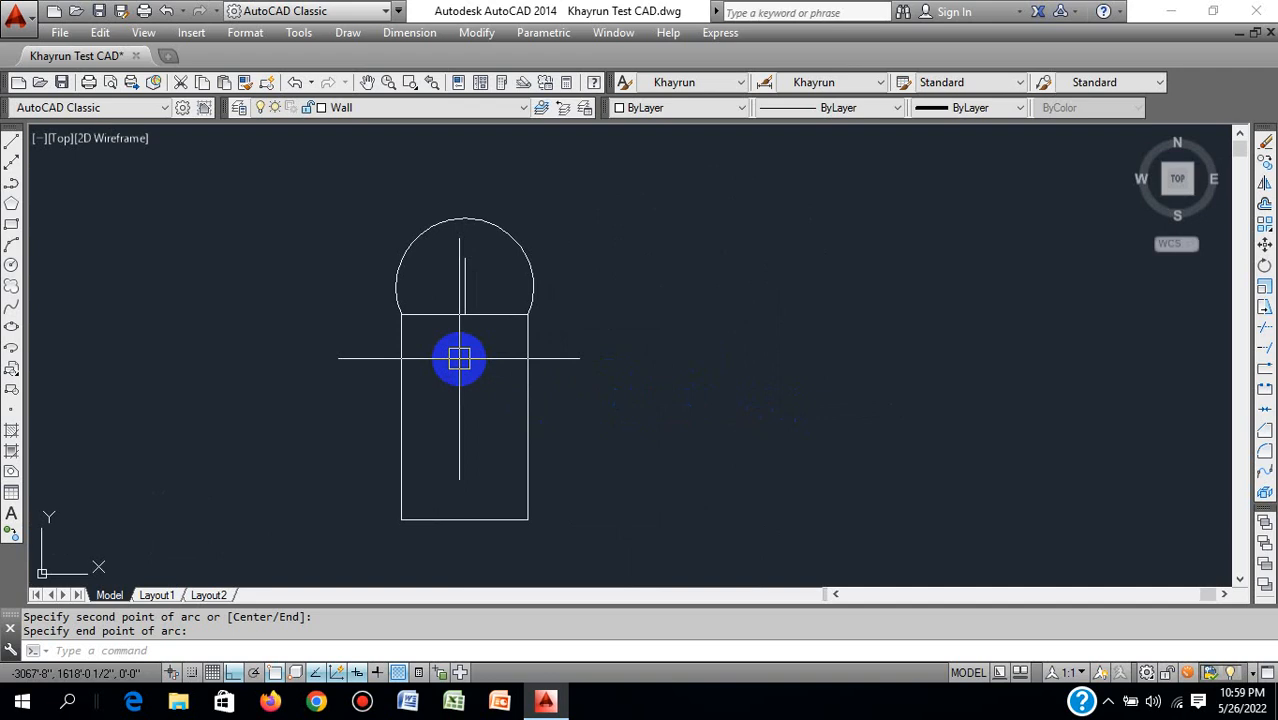
{"action": "key", "text": "Escape"}
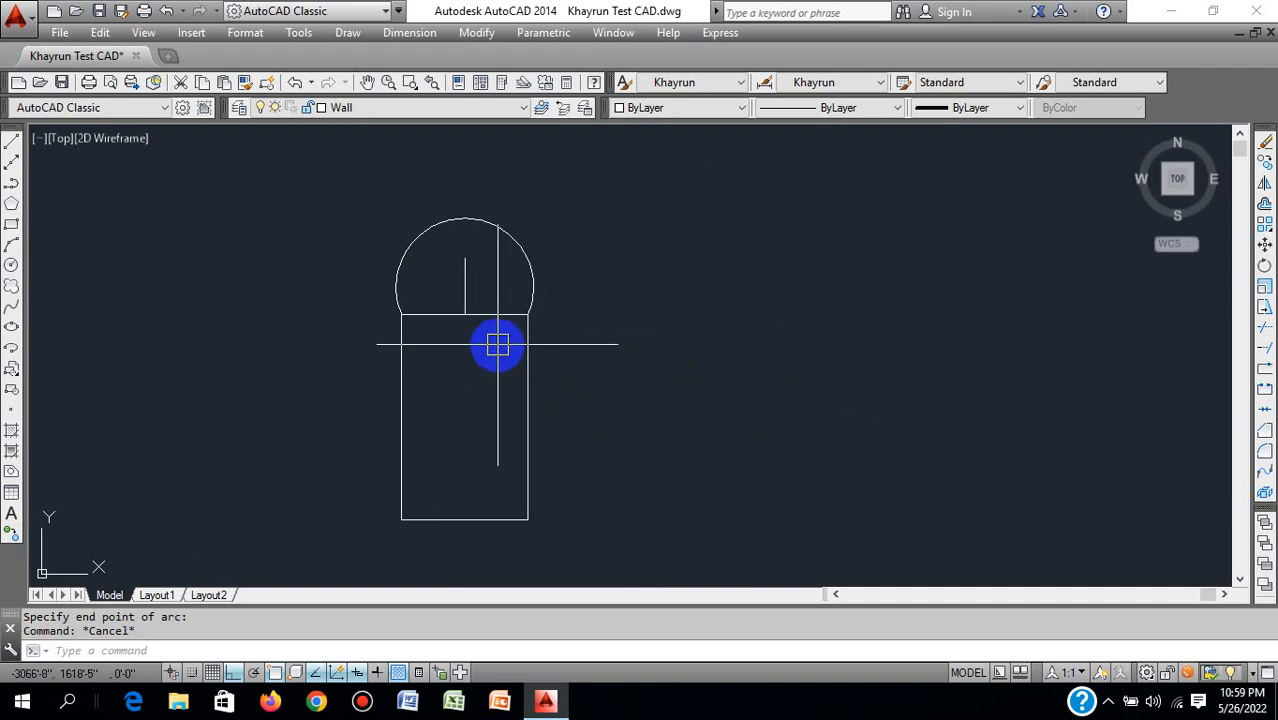
{"action": "key", "text": "Escape"}
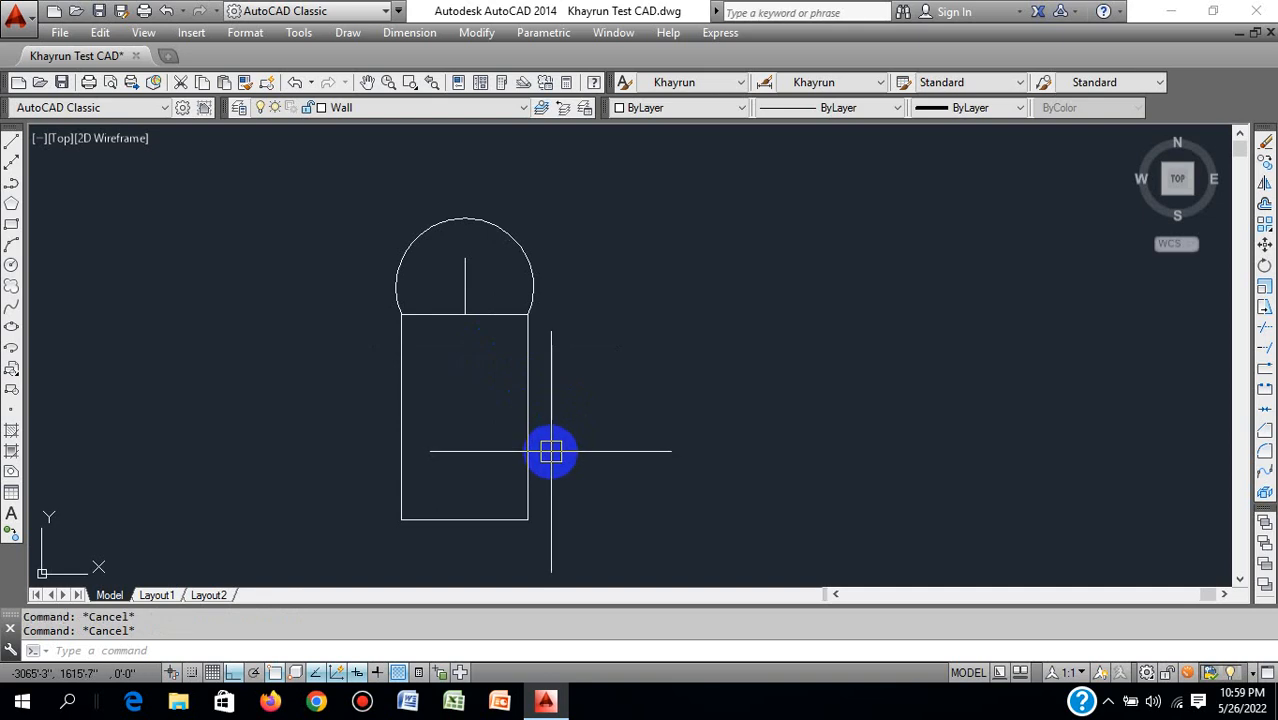